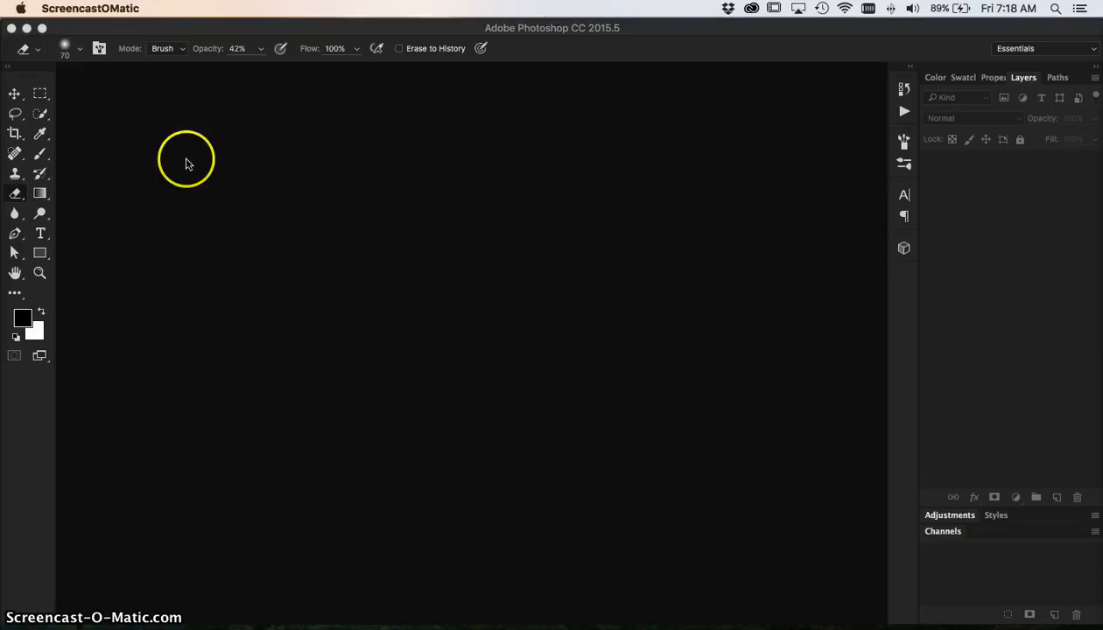
Start a new document, name it "water world" followed by the author's surname, and choose the Photo document type.
click(520, 338)
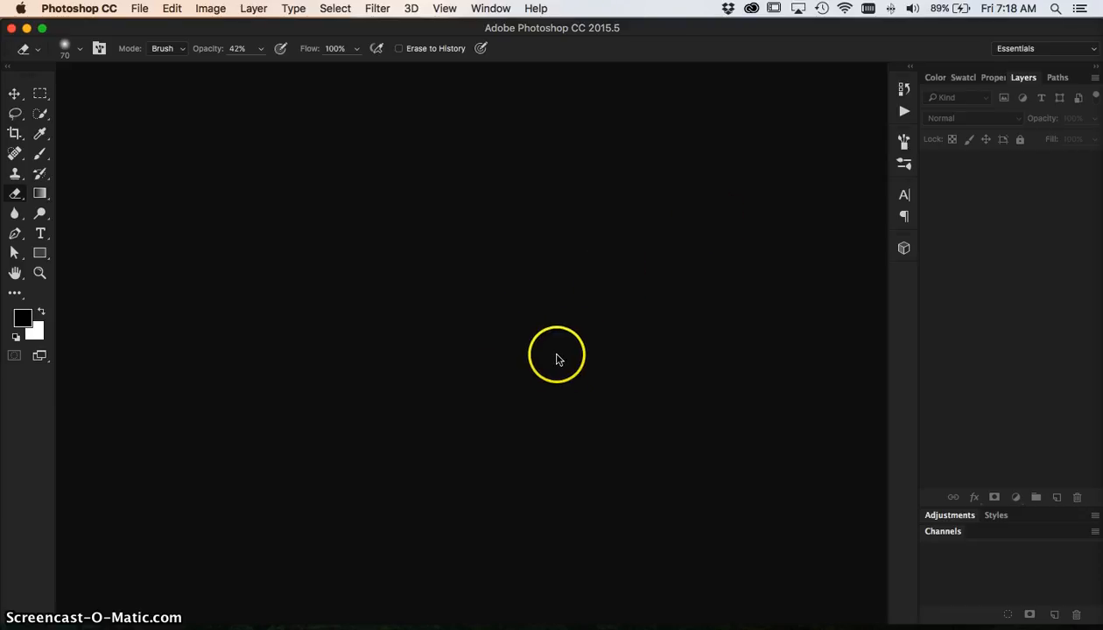
key(super+n)
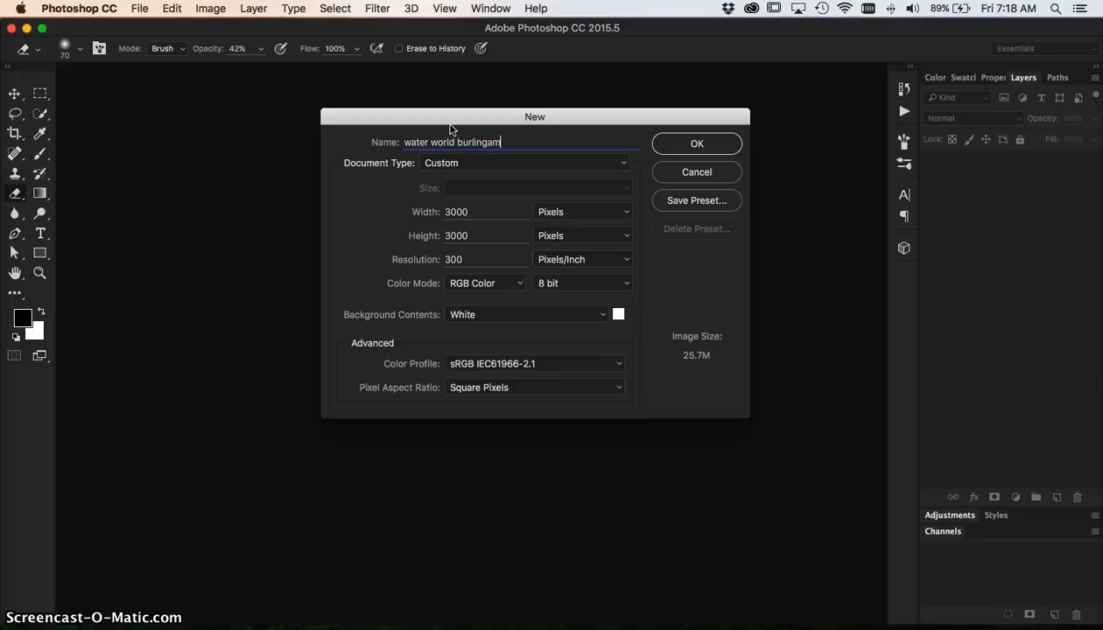
click(512, 163)
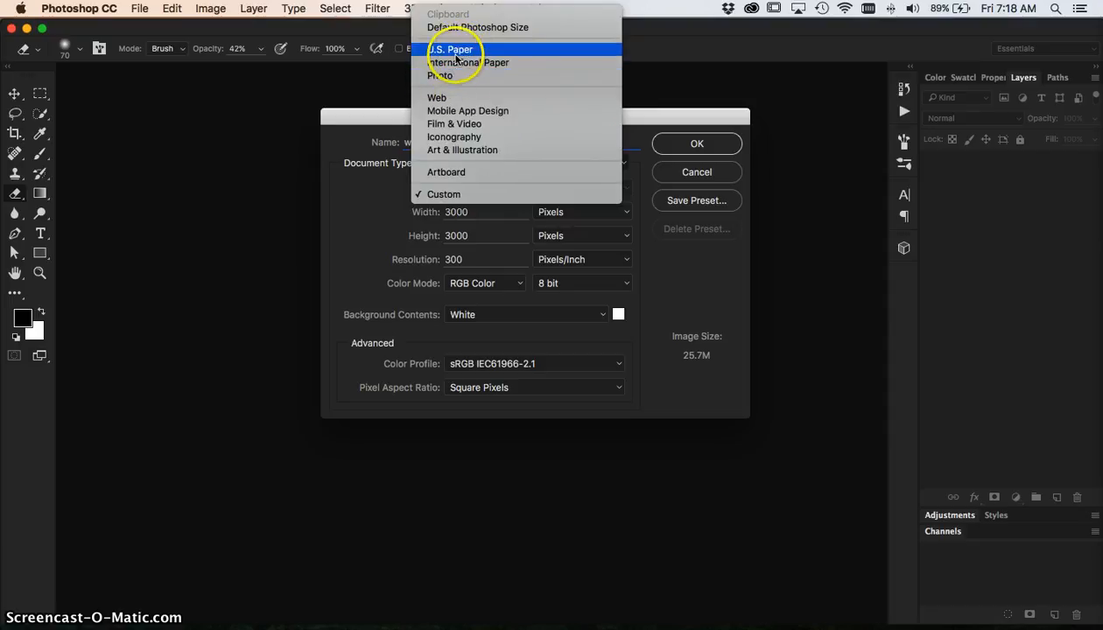
click(450, 80)
click(474, 262)
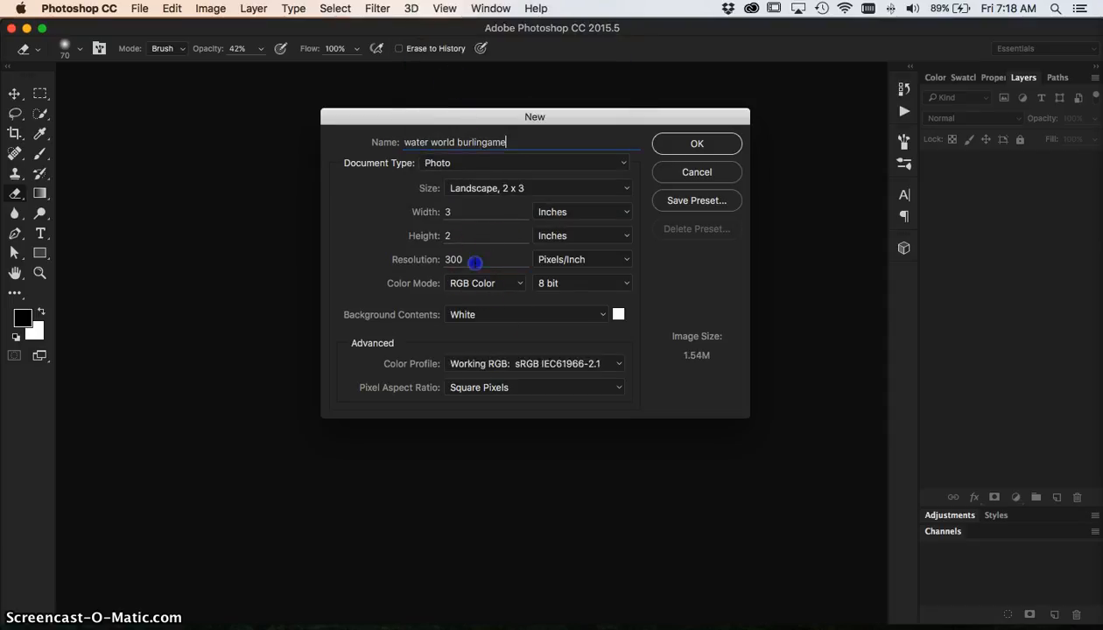
Switch the dimensions to pixels and create the document at 3000 by 3000 pixels.
click(556, 212)
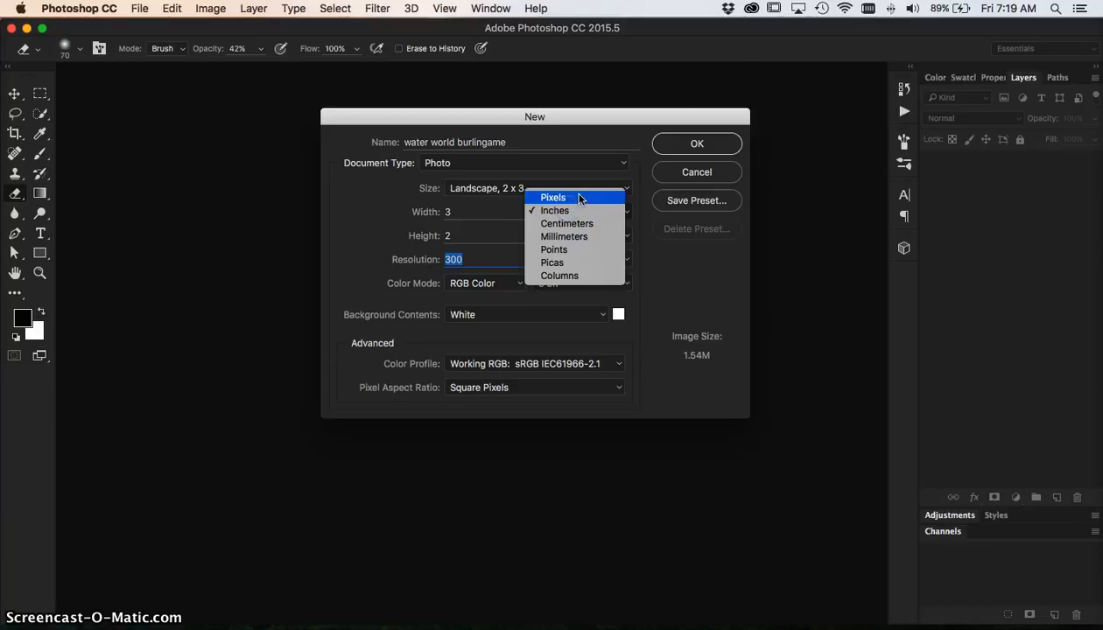
click(567, 203)
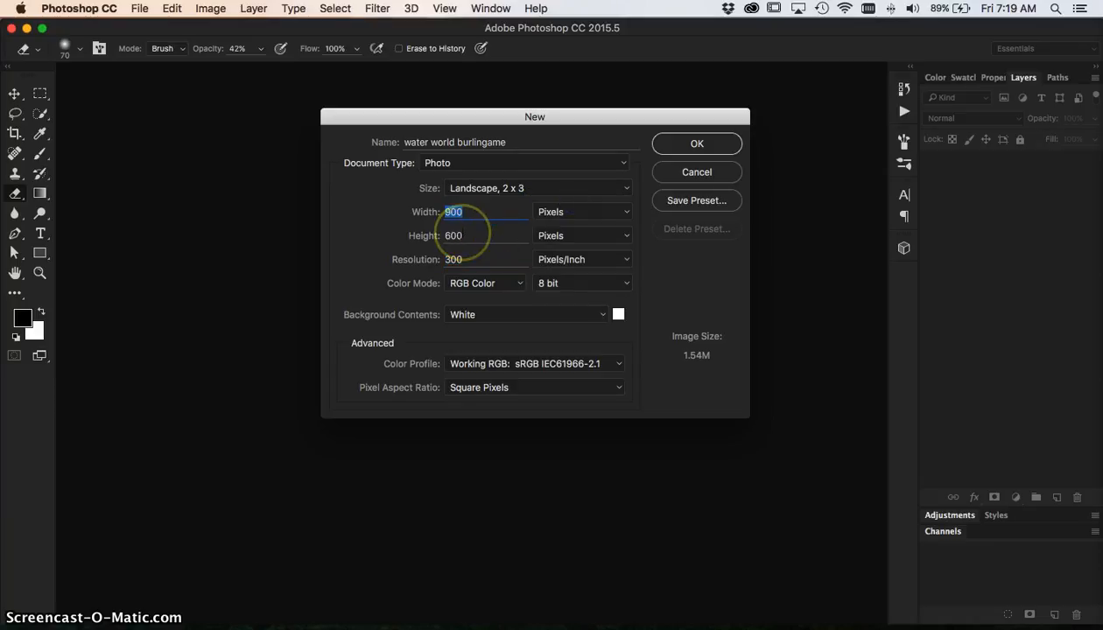
text(3000)
key(Tab)
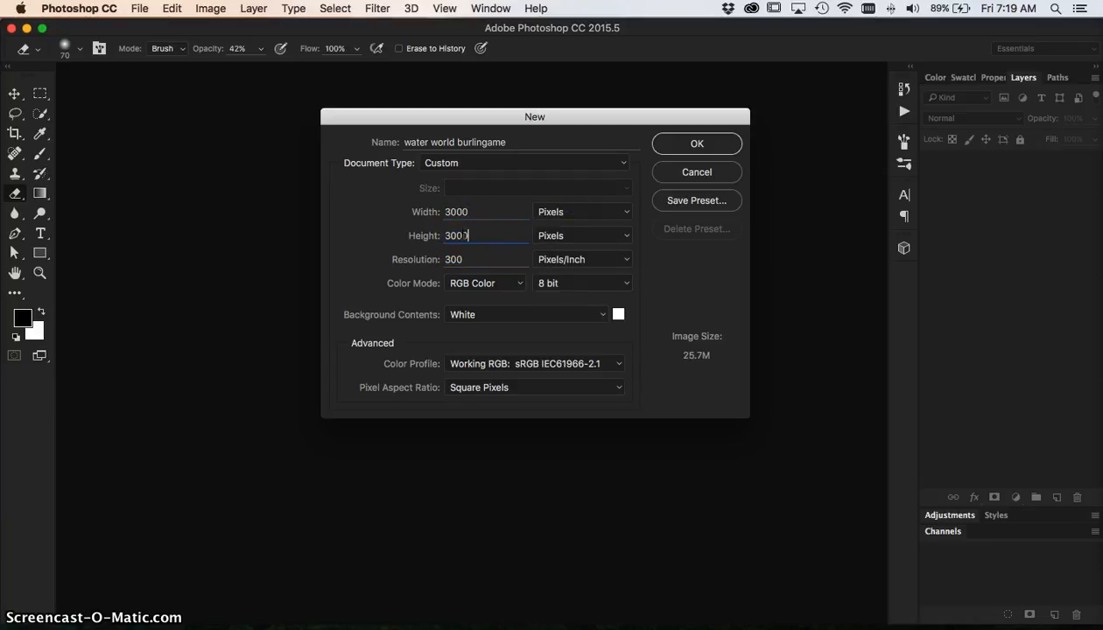
text(3000)
key(Return)
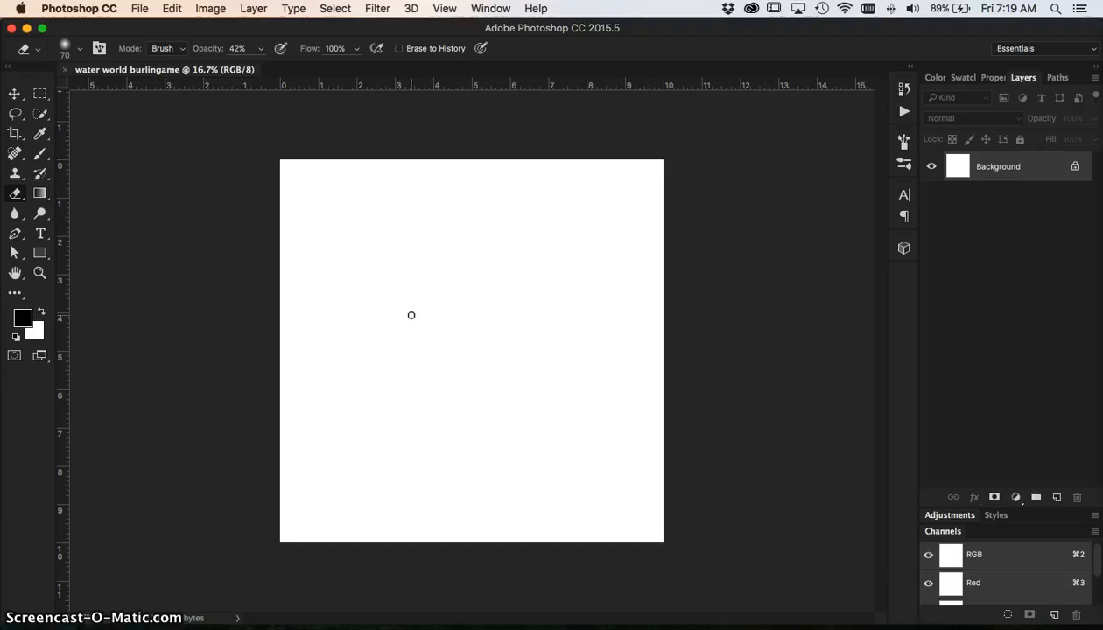
Toggle the rulers around the blank canvas off and back on several times.
key(super+r)
key(super+r)
key(super+r)
key(super+r)
key(super+r)
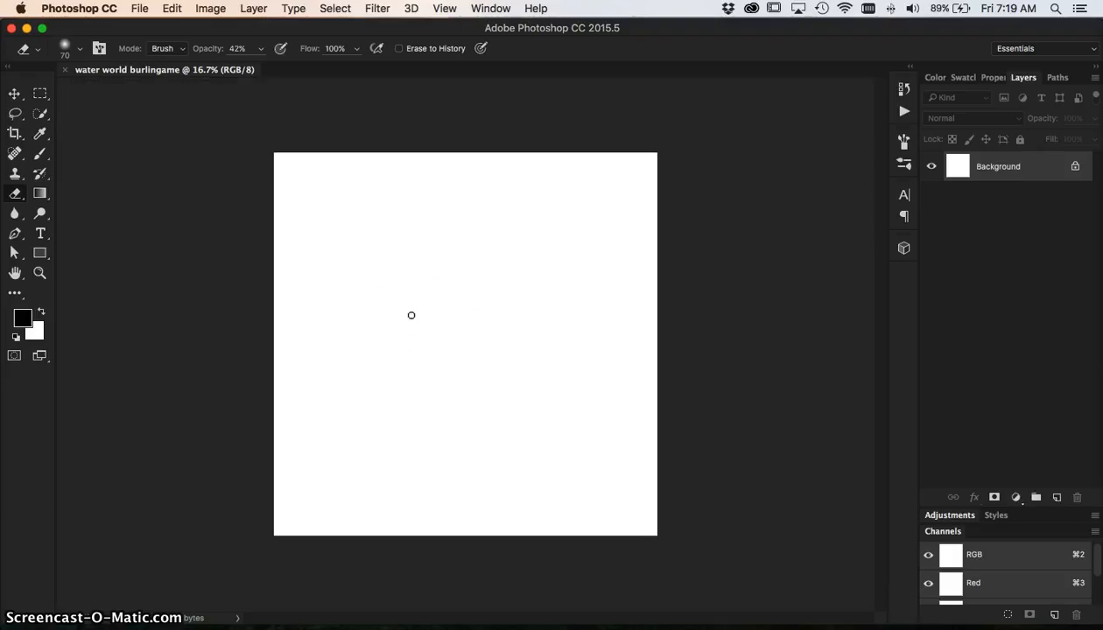
key(super+r)
key(super+r)
key(super+r)
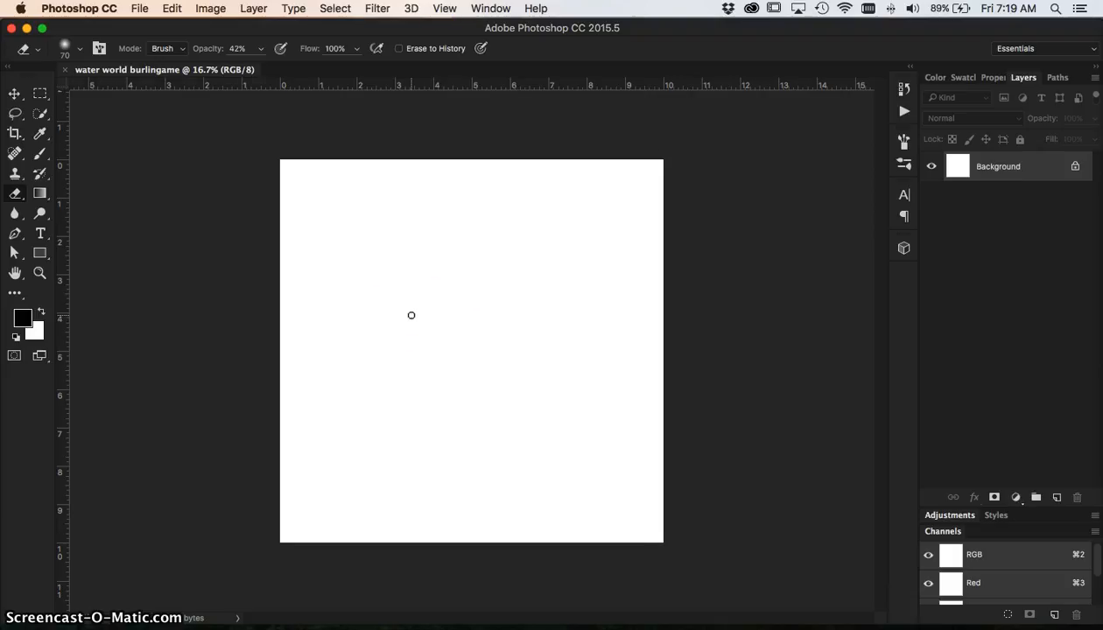
key(super+r)
key(super+r)
key(super+r)
key(super+r)
Choose inches as the unit for the canvas rulers.
click(568, 209)
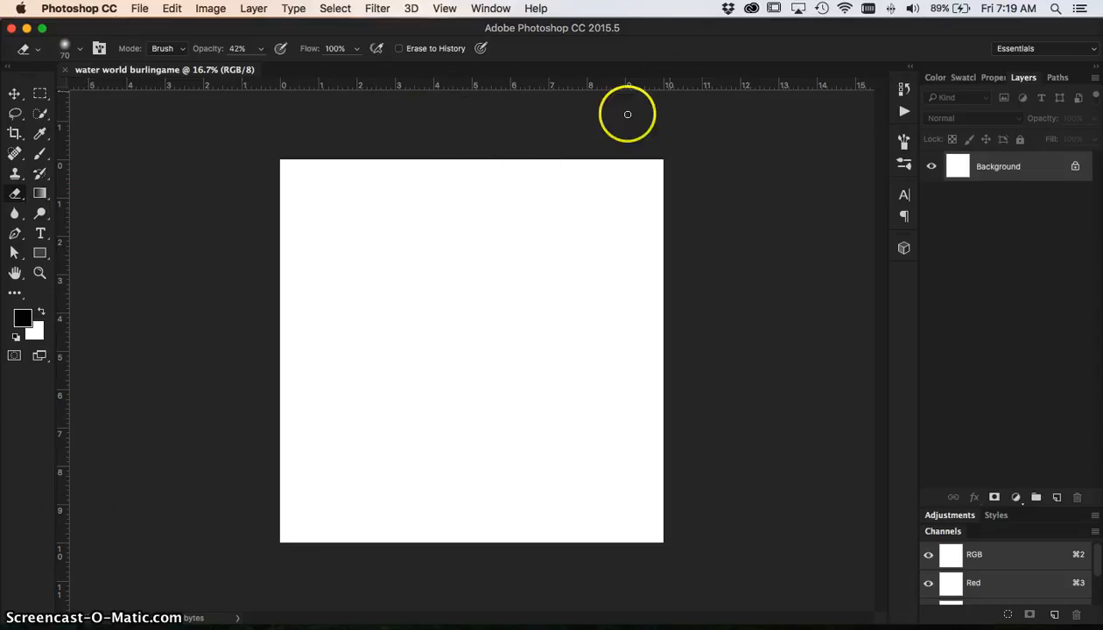
click(69, 164)
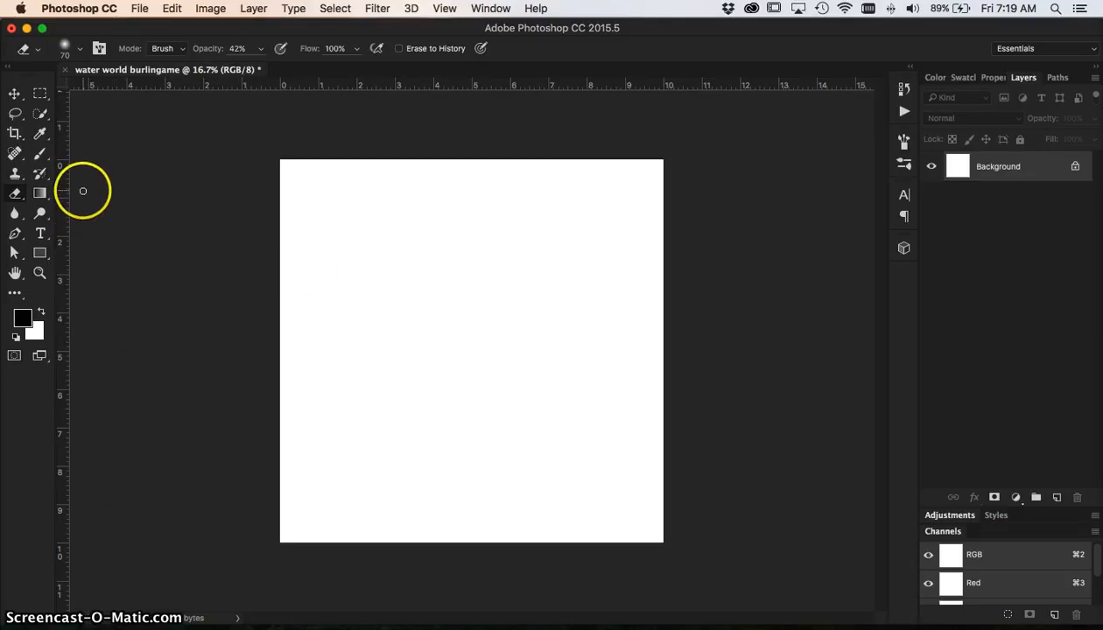
right_click(492, 89)
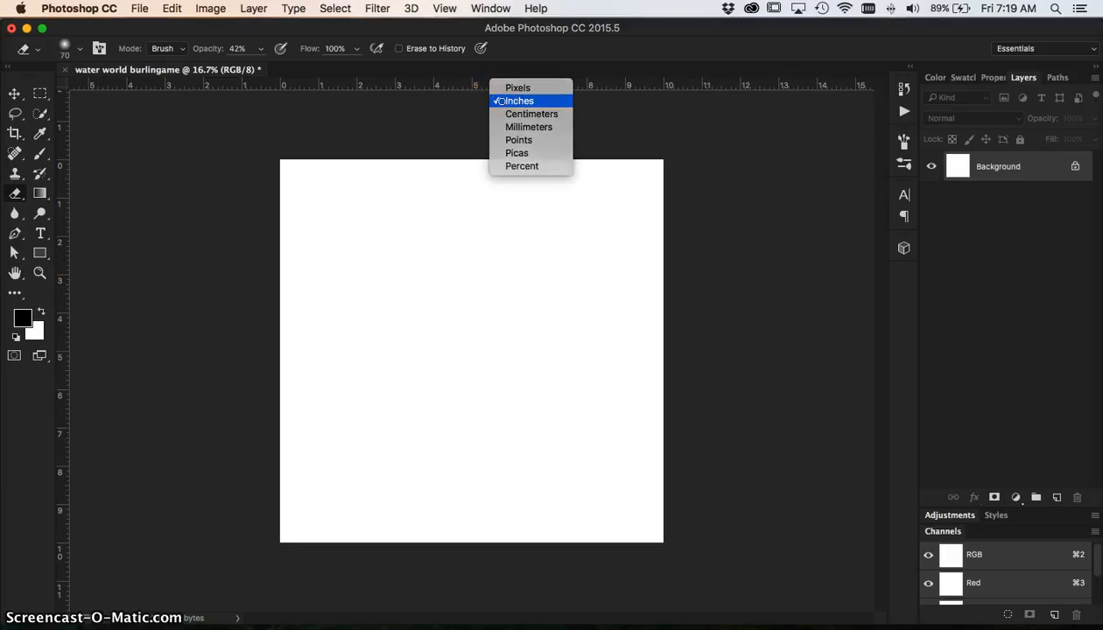
click(500, 102)
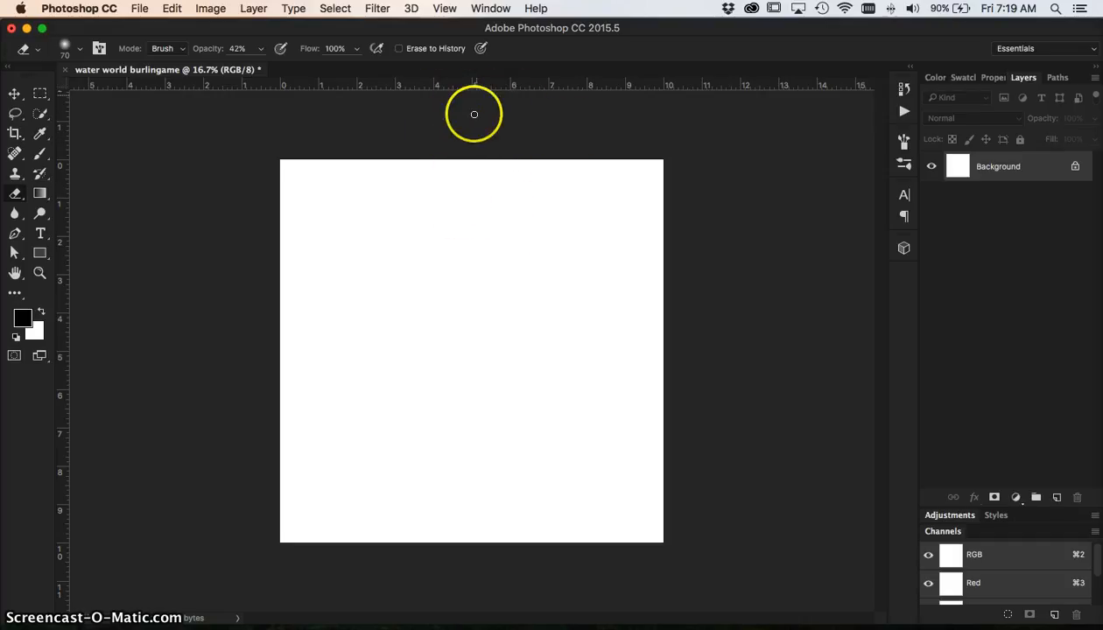
Place a horizontal guide at about 5.5 inches and vertical guides at about 3 and 7 inches on the canvas.
key(v)
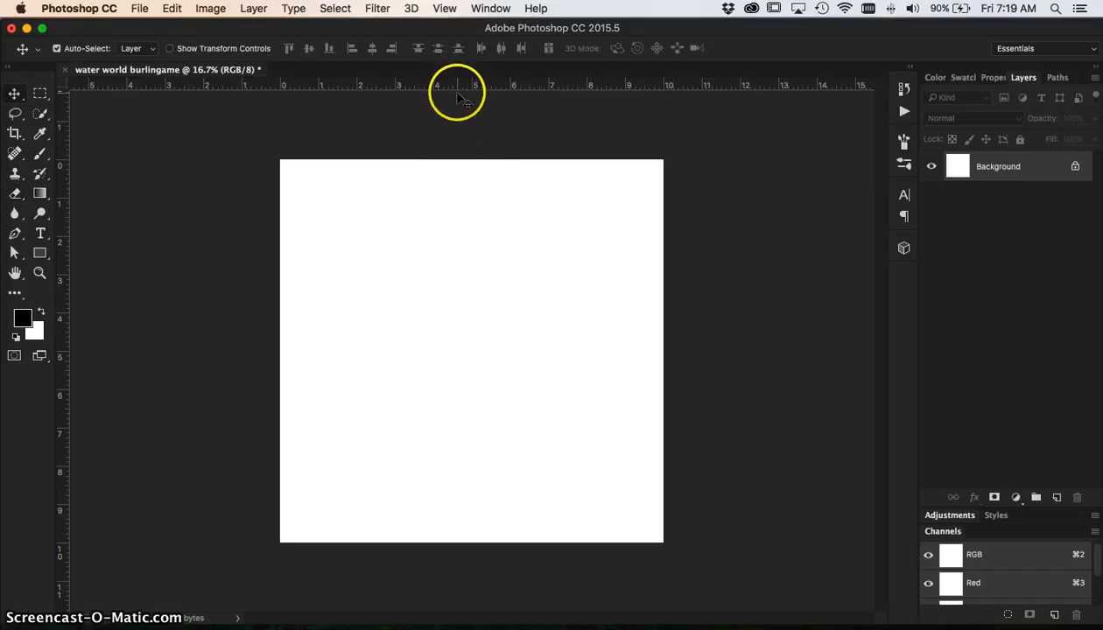
drag(457, 156, 465, 371)
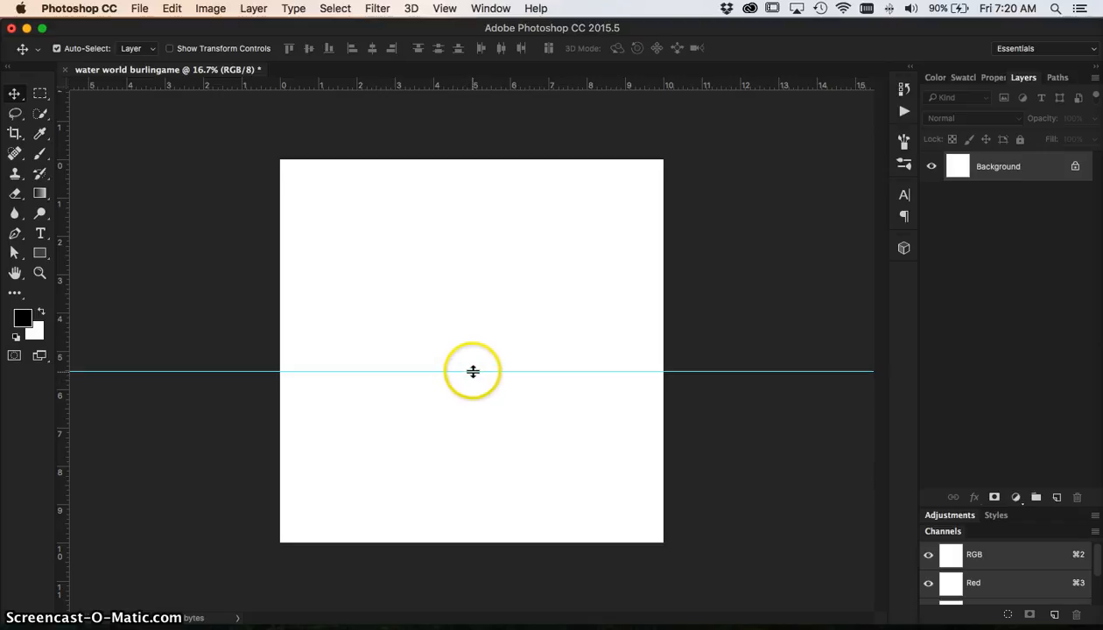
drag(472, 373, 516, 370)
drag(69, 324, 397, 290)
drag(67, 345, 548, 265)
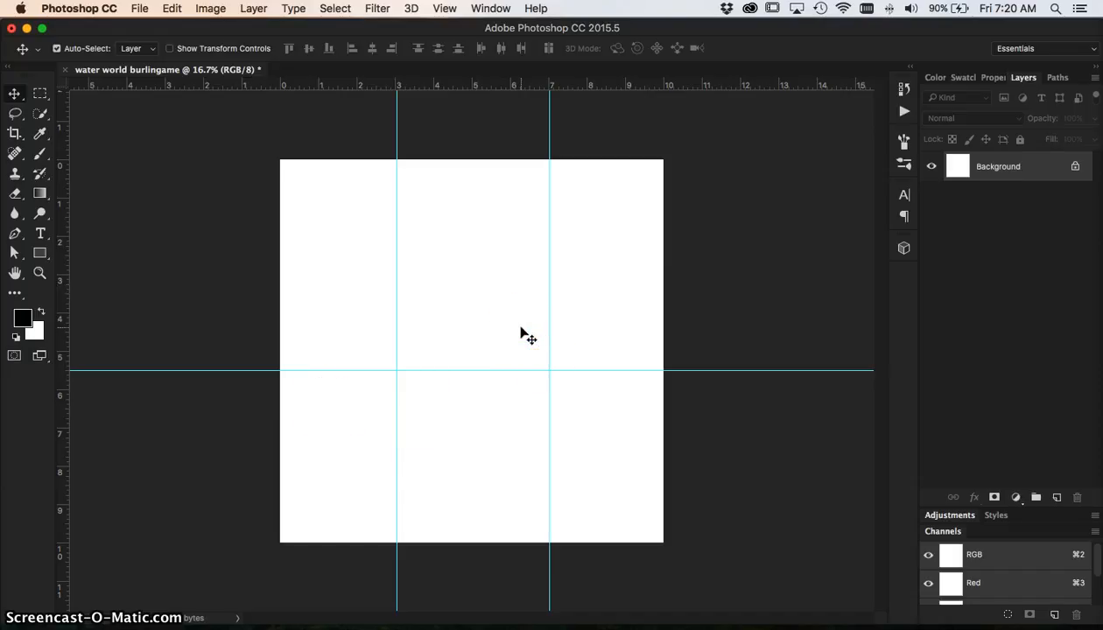
Toggle the guides and rulers off and back on, ending with both shown.
key(super+semicolon)
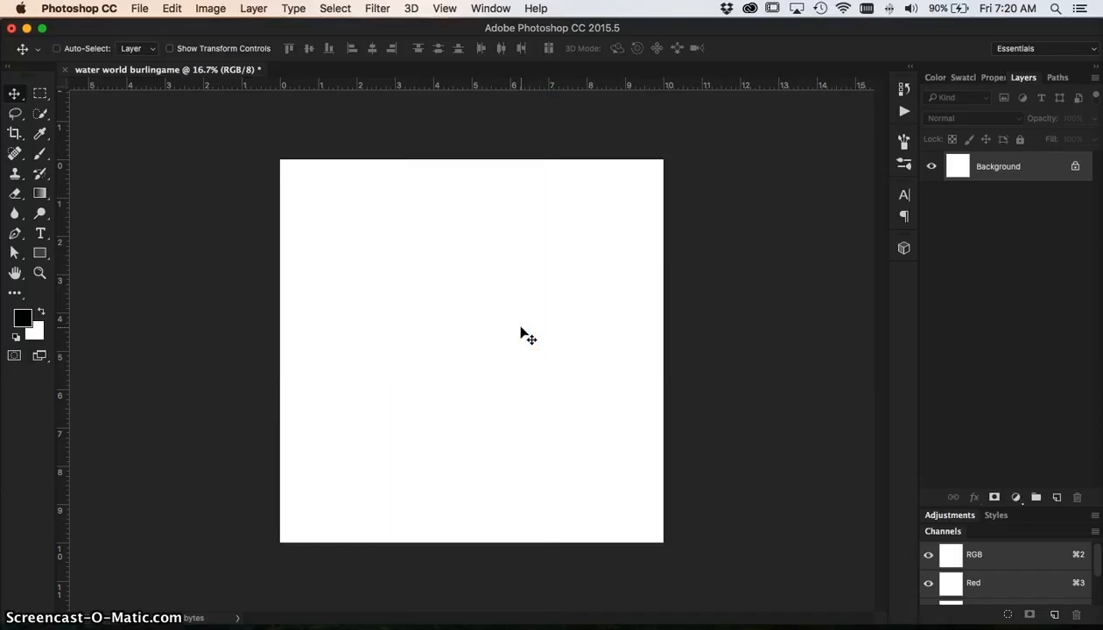
key(super+semicolon)
key(super+semicolon)
key(super+semicolon)
key(super+semicolon)
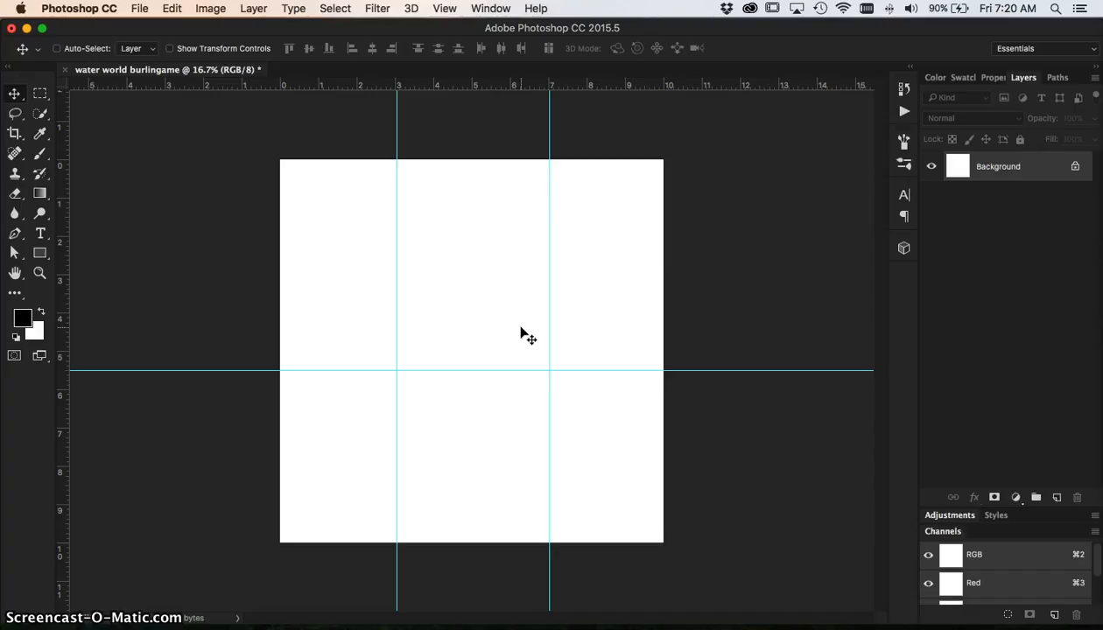
key(super+semicolon)
key(super+semicolon)
key(super+semicolon)
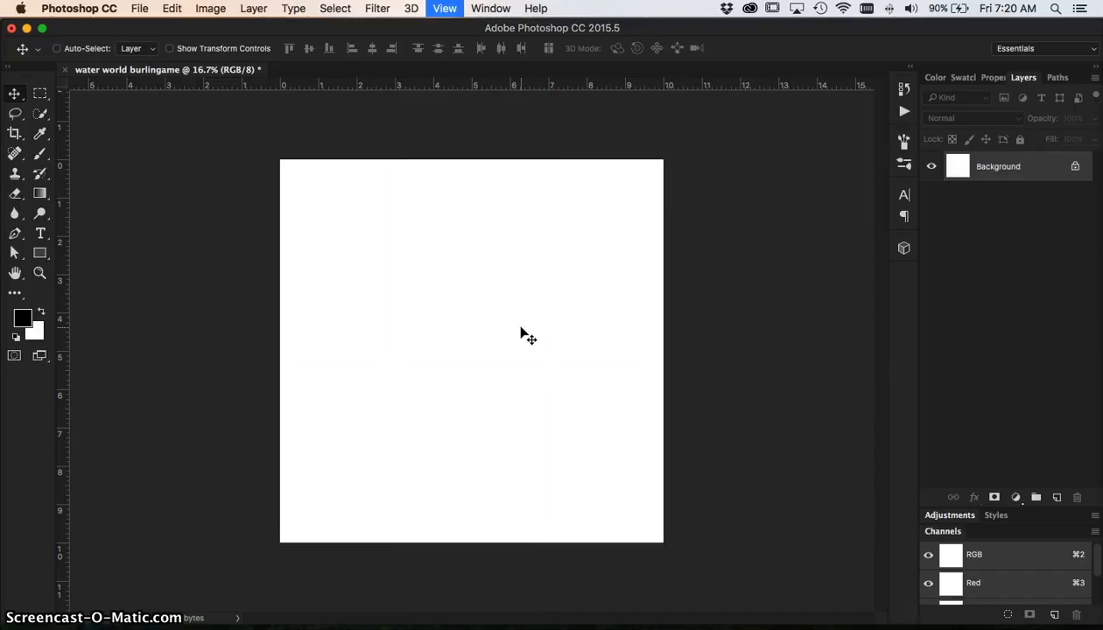
key(super+r)
key(super+r)
key(super+semicolon)
key(super+semicolon)
key(super+semicolon)
key(super+semicolon)
key(super+semicolon)
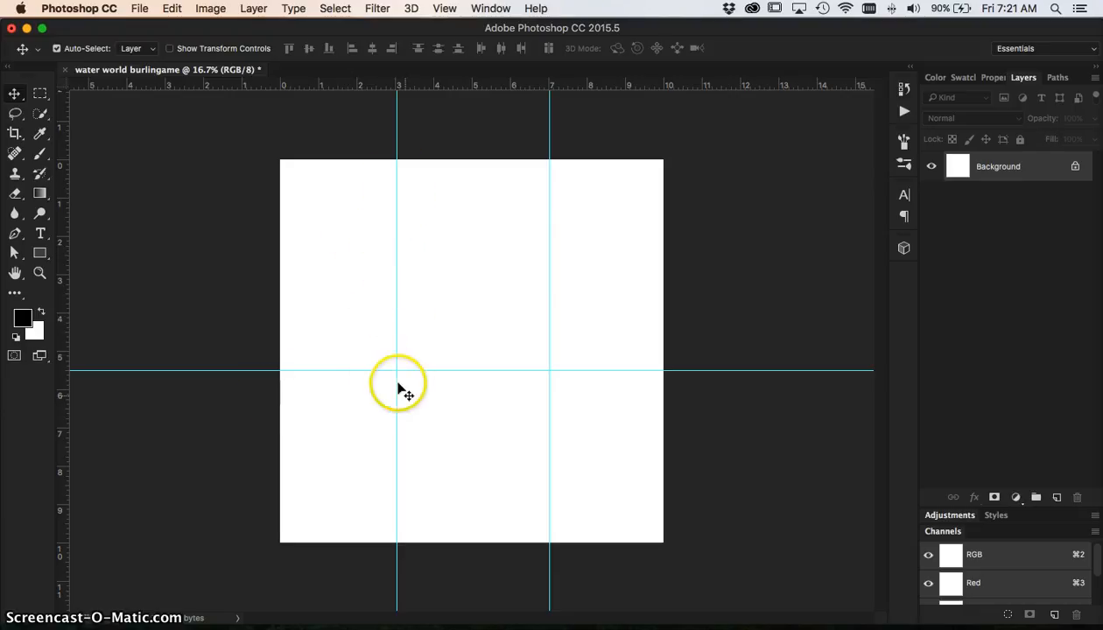
Check whether the Snap option is enabled for the document.
click(477, 9)
click(443, 8)
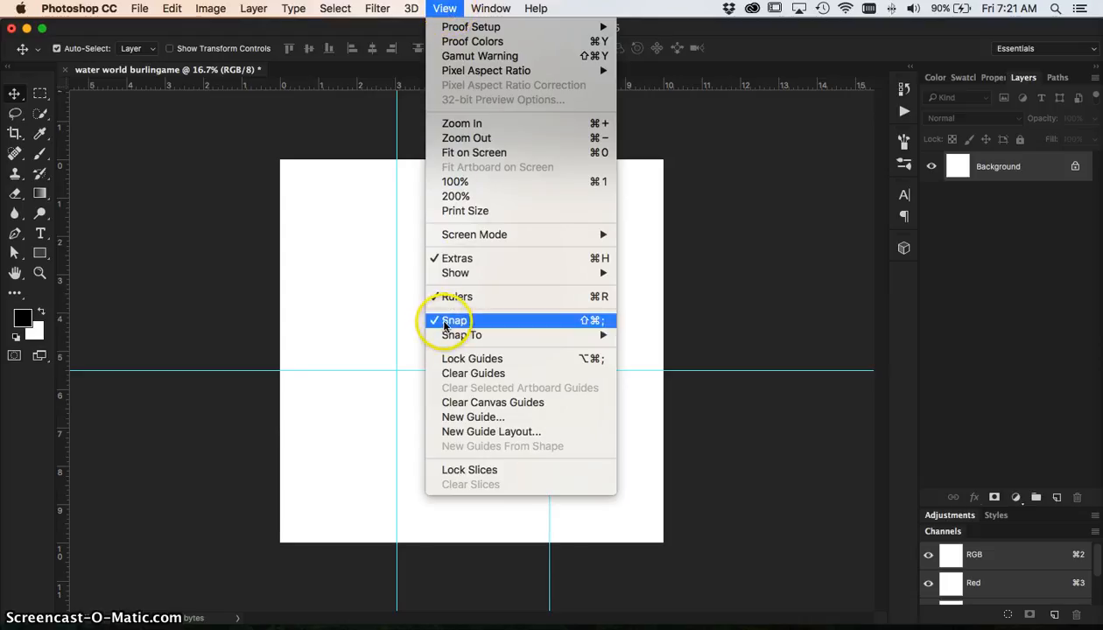
click(205, 295)
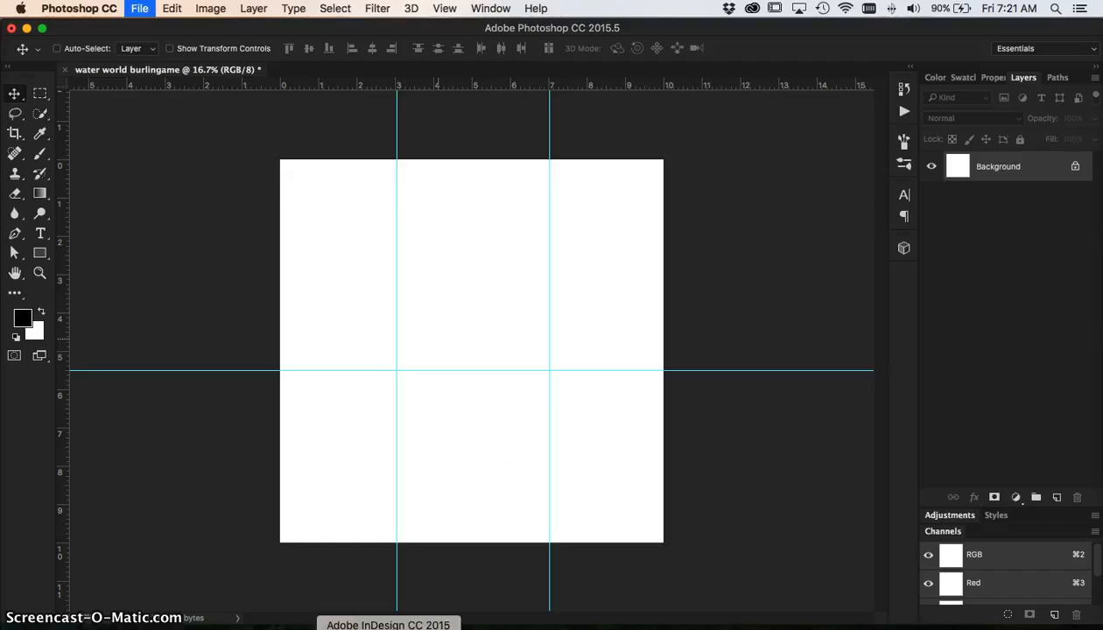
Switch to Safari and open the 1 Water Room folder of the B2 - Digital Arts 2 group on Edmodo.
click(319, 625)
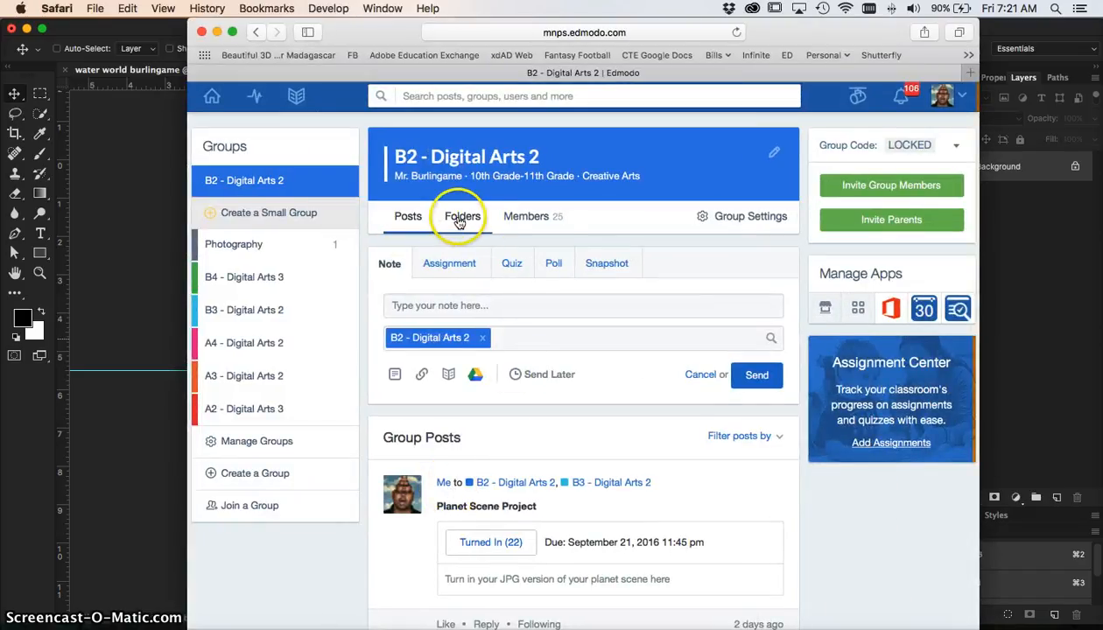
click(462, 218)
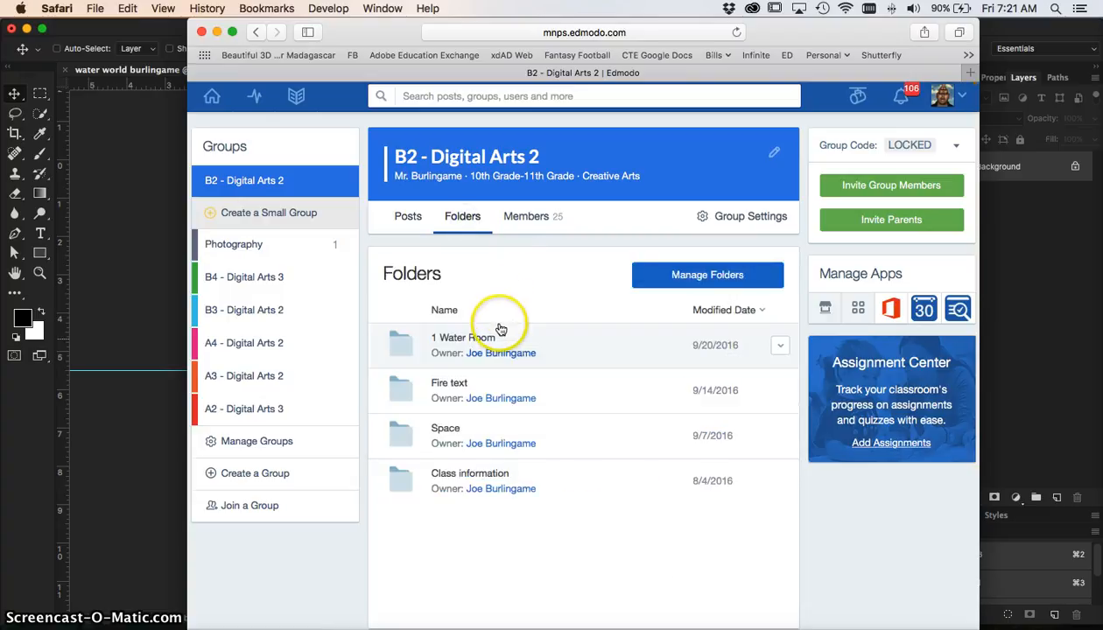
click(464, 338)
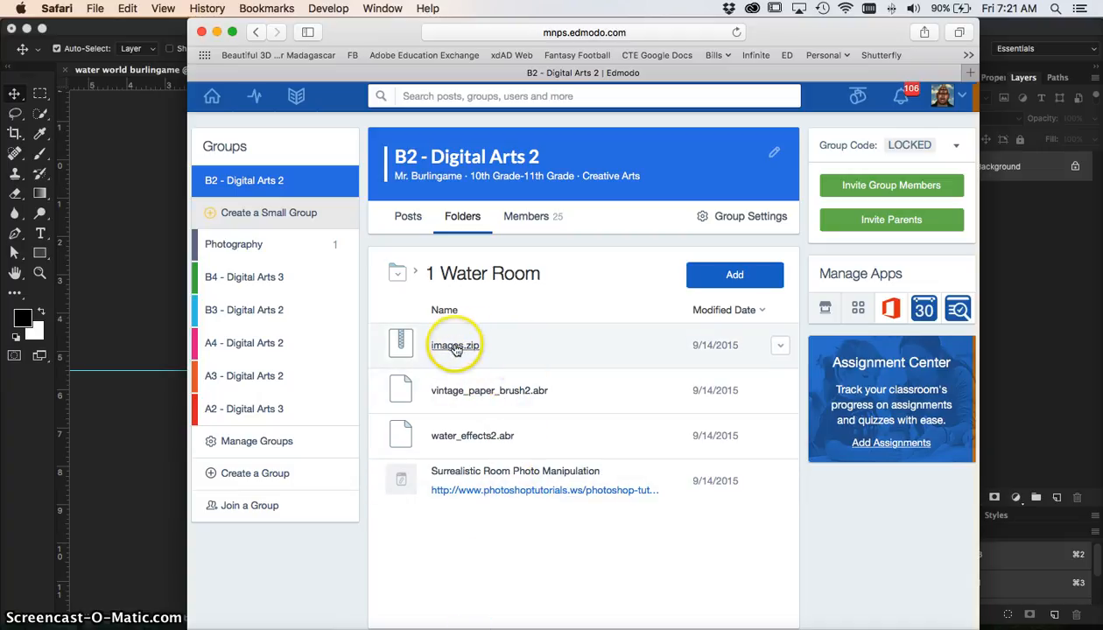
Minimize the browser, open Downloads in Finder and look at the contents of the dog_paw_vector folder.
click(216, 32)
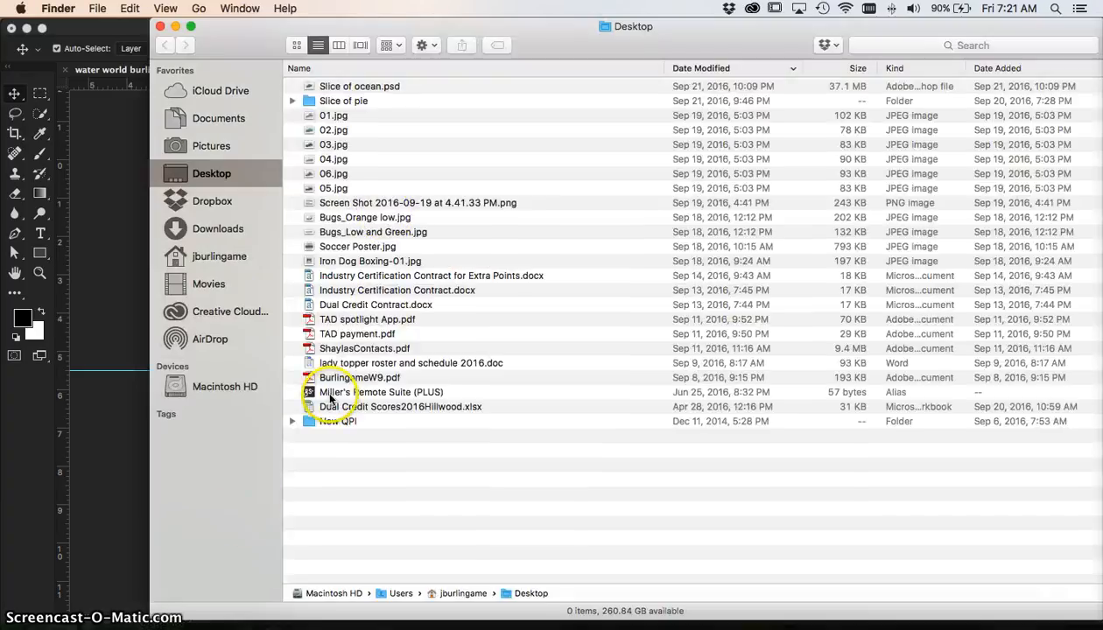
click(218, 230)
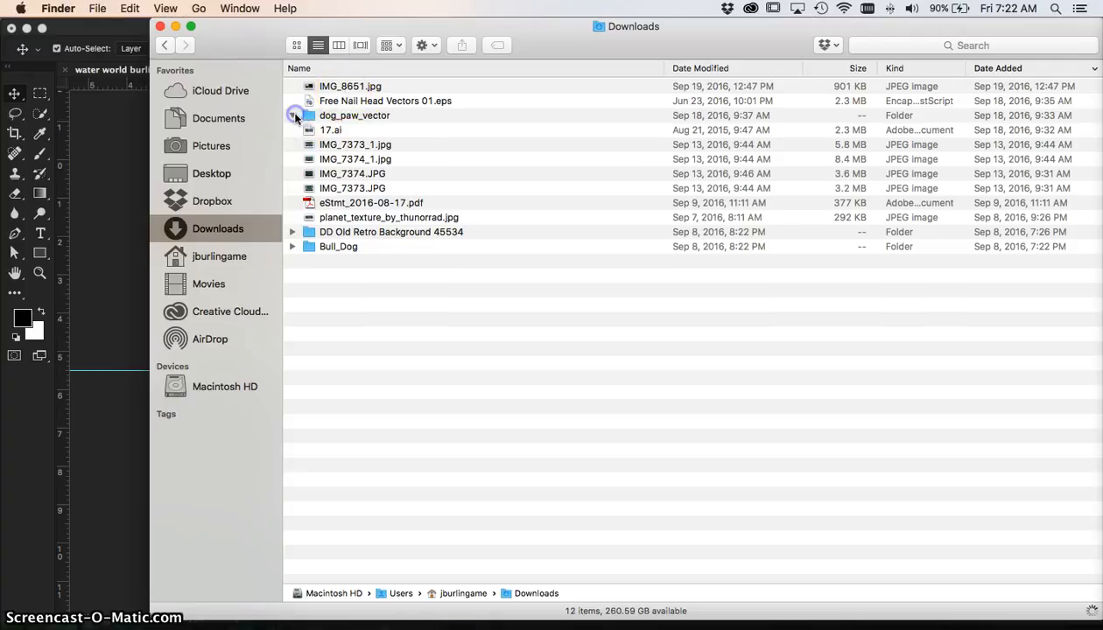
click(293, 116)
click(291, 114)
click(293, 114)
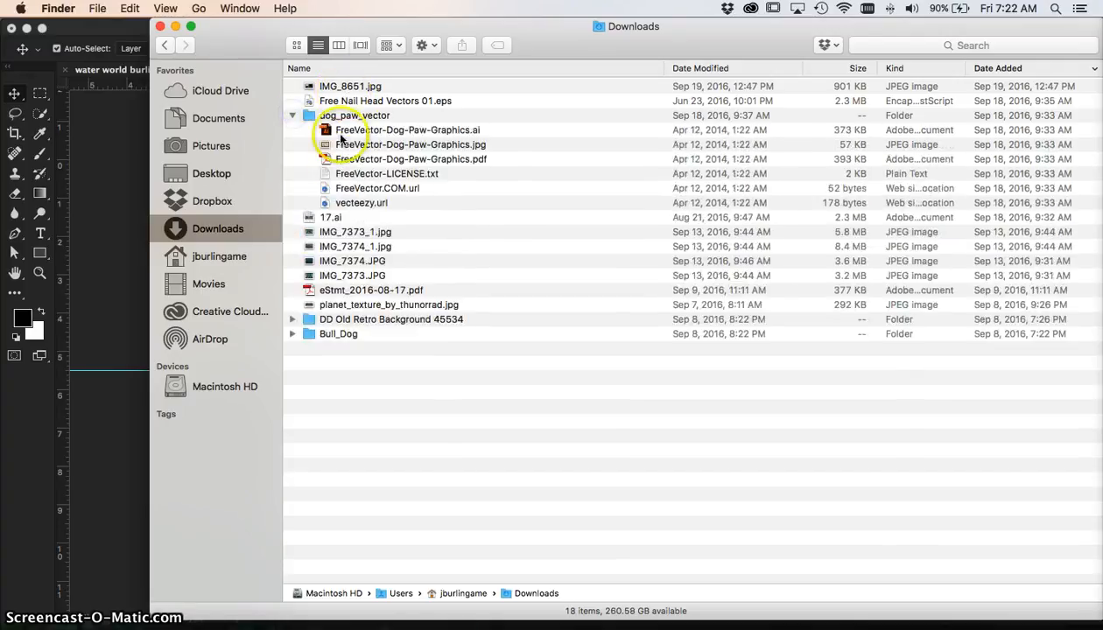
click(293, 116)
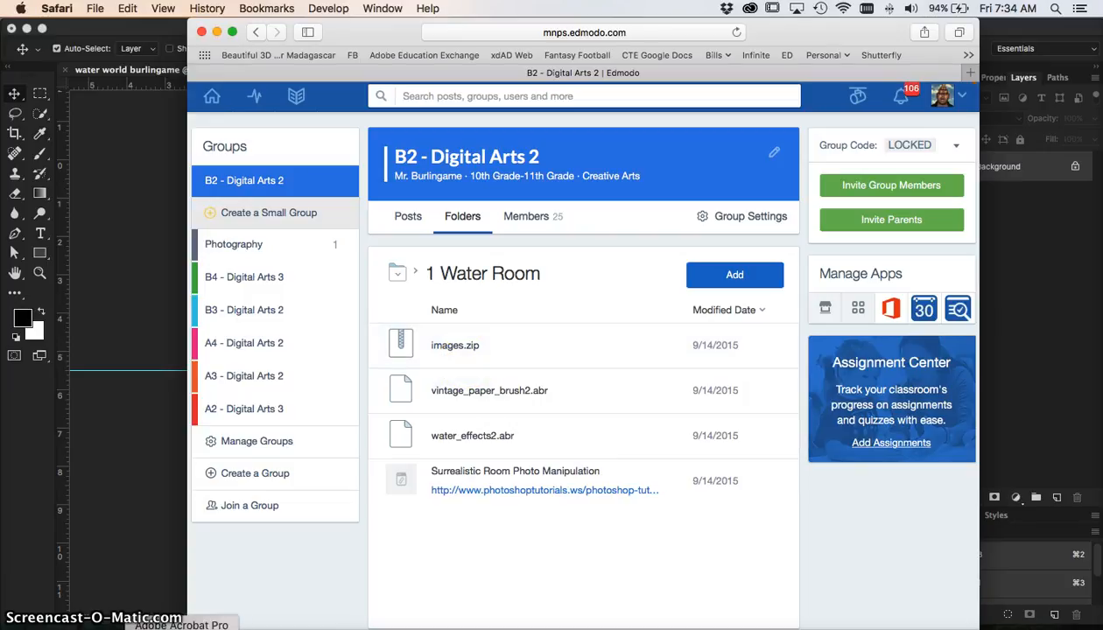
Recheck the dog_paw_vector folder in Downloads in Finder, and return to the Photoshop document by clearing away the other windows.
click(147, 627)
click(307, 116)
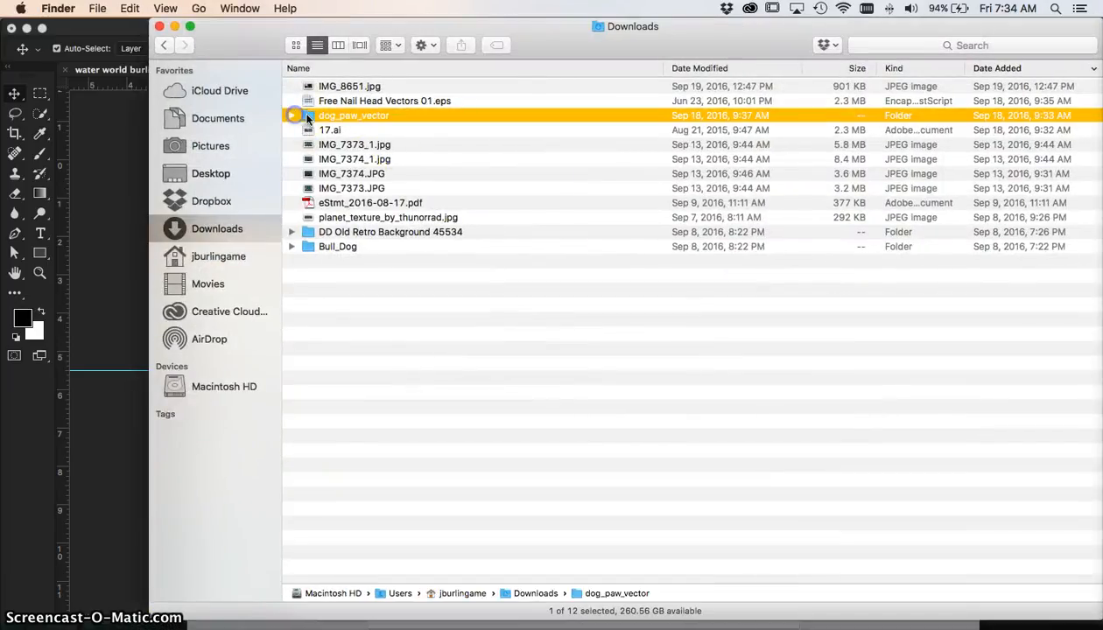
click(290, 116)
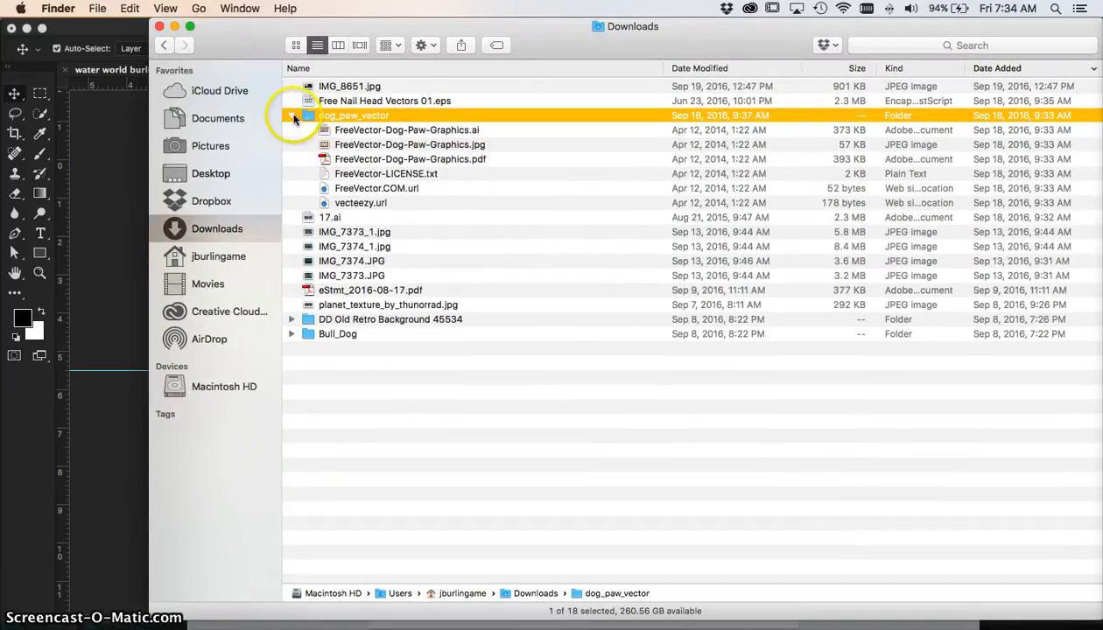
click(291, 117)
mouse_move(307, 118)
mouse_down()
mouse_move(236, 143)
mouse_move(230, 173)
mouse_move(311, 123)
mouse_up()
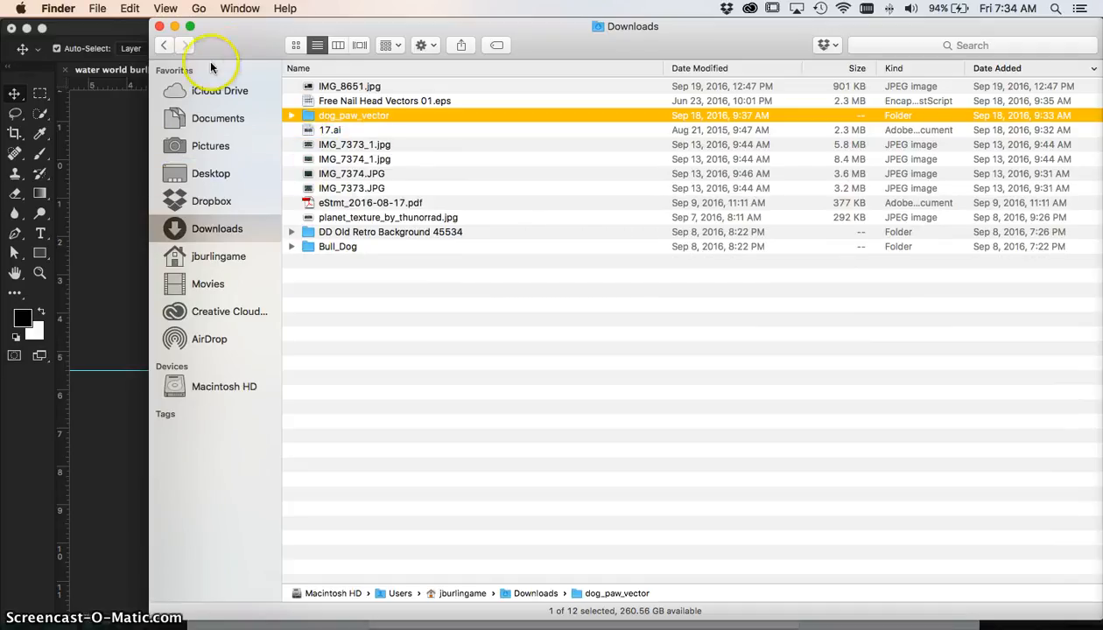
click(160, 26)
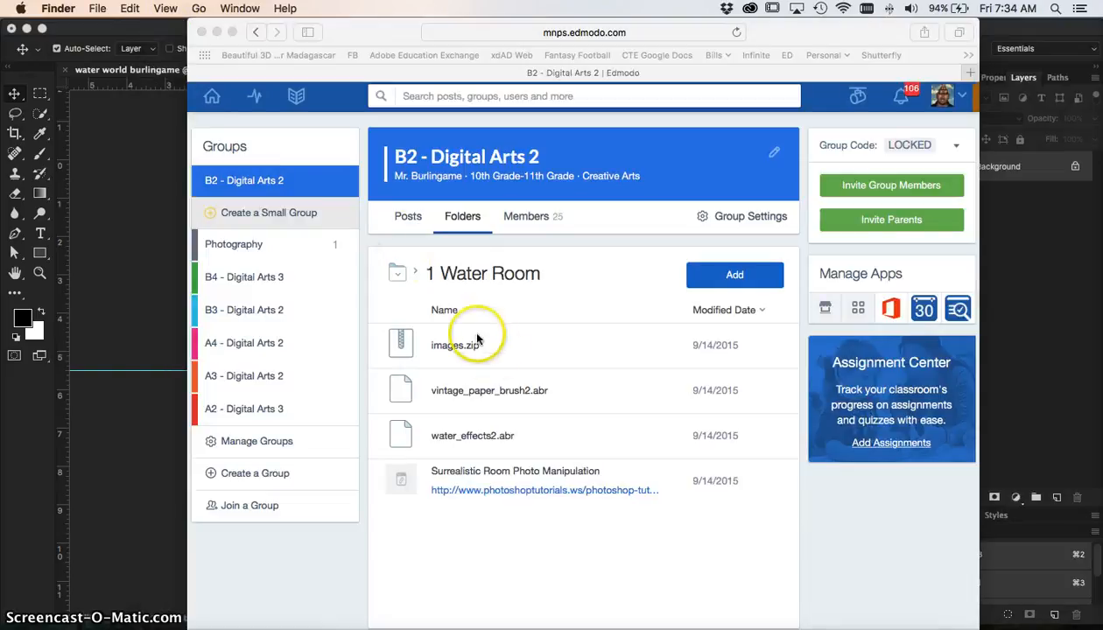
click(218, 32)
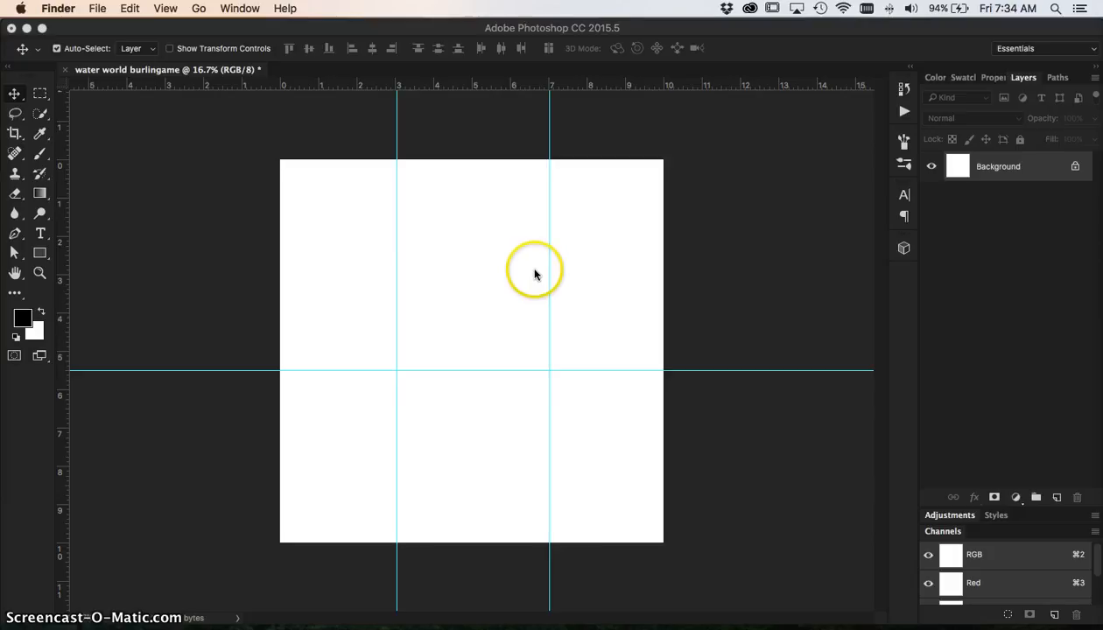
click(364, 196)
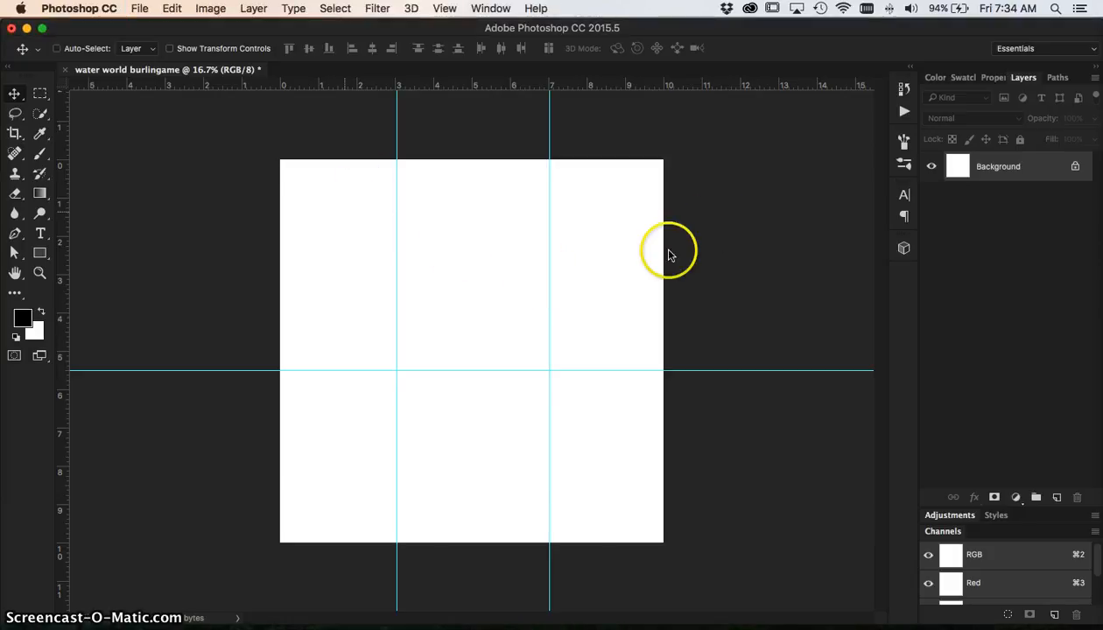
click(480, 127)
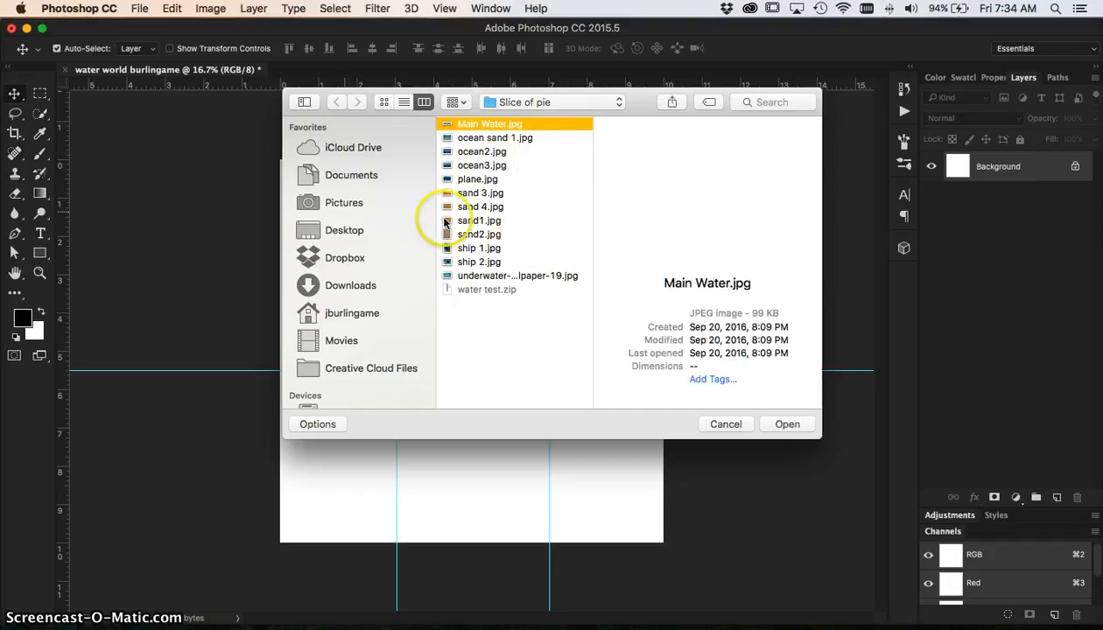
click(346, 227)
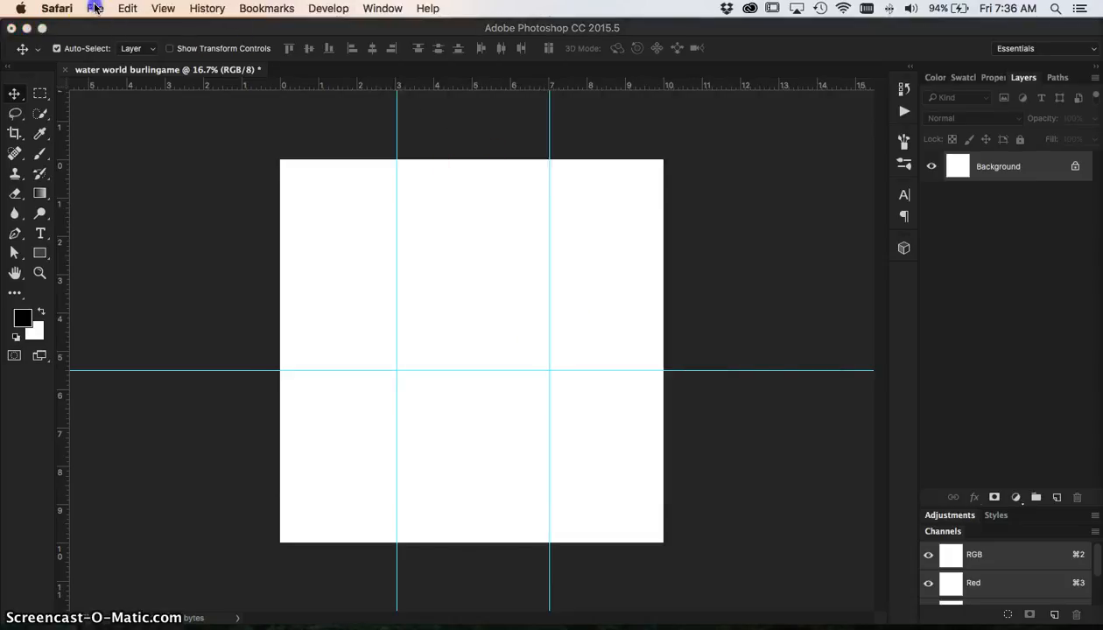
click(95, 8)
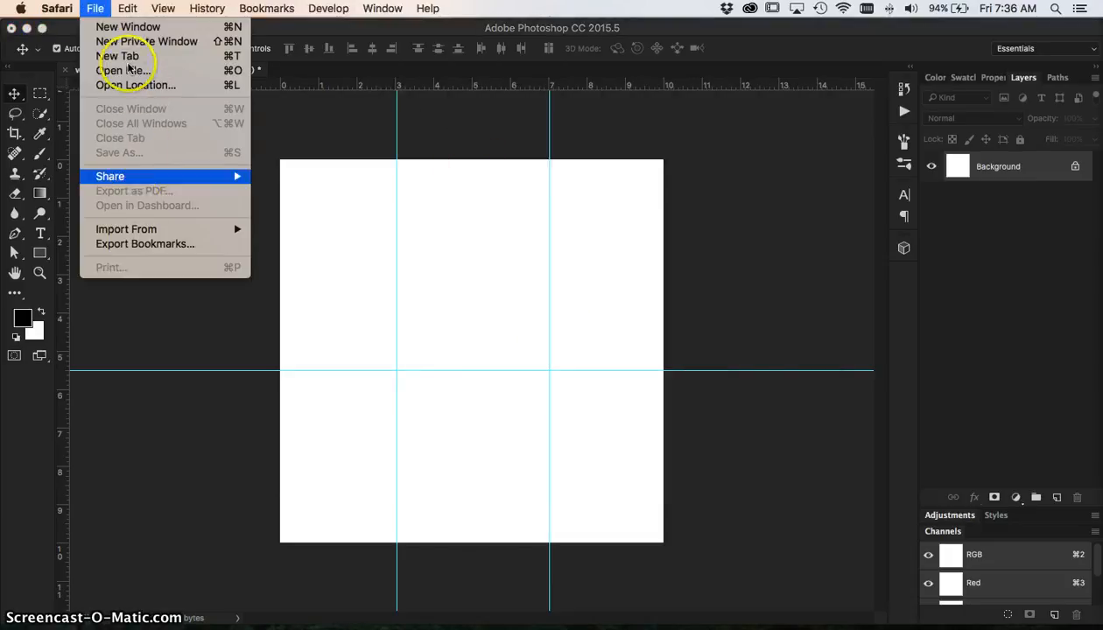
click(360, 29)
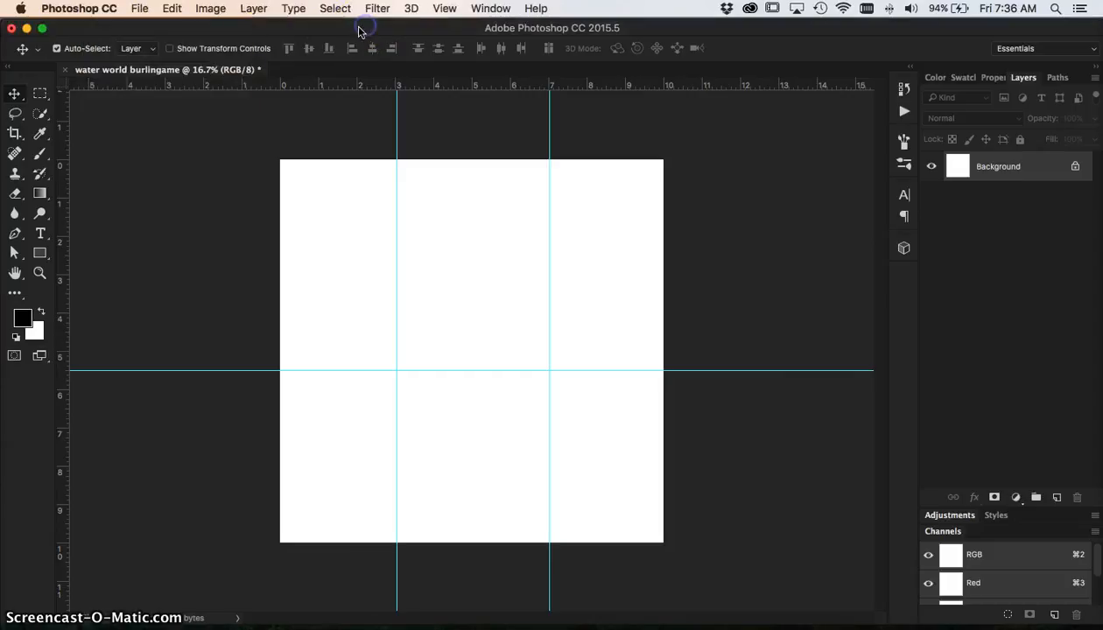
Open big_blue_sky_stock_by_fahrmboy_stock.jpg from the images folder in Downloads.
key(super+o)
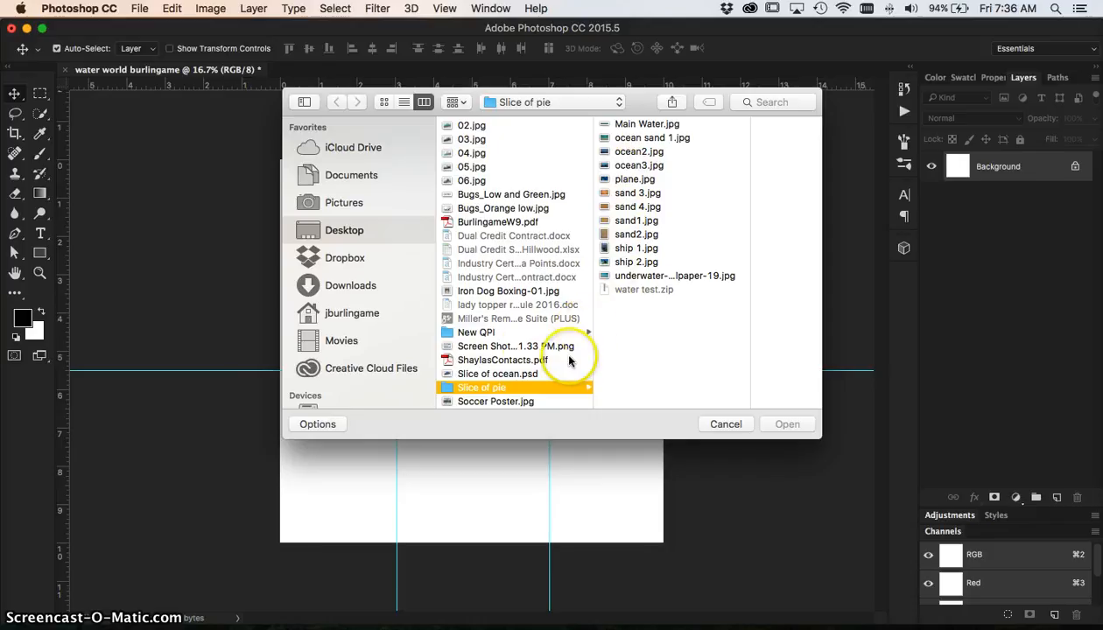
click(344, 284)
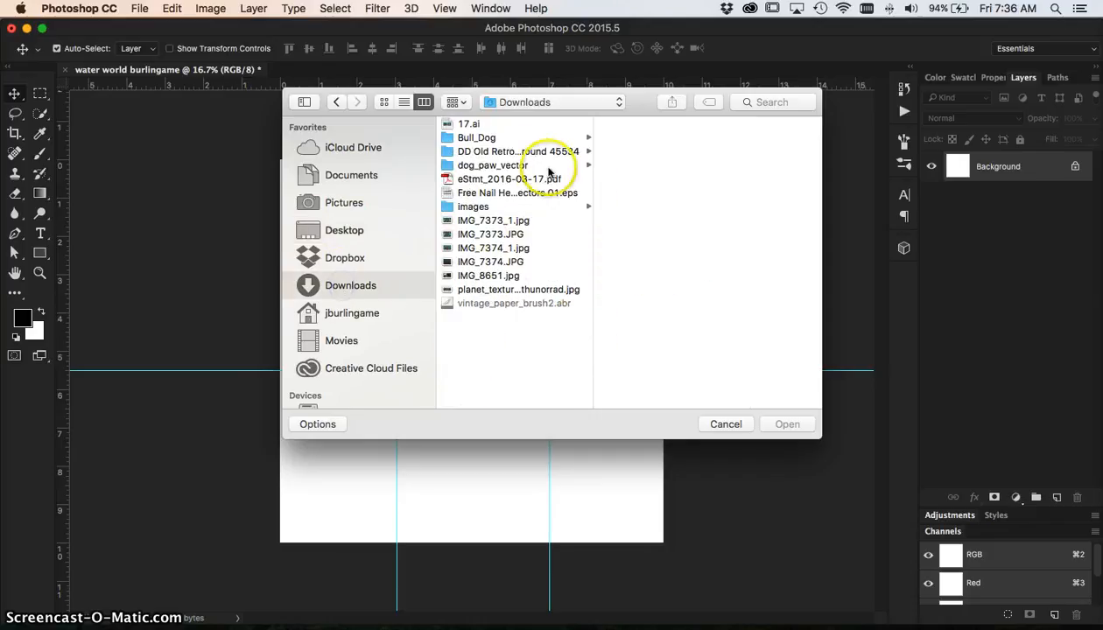
click(493, 207)
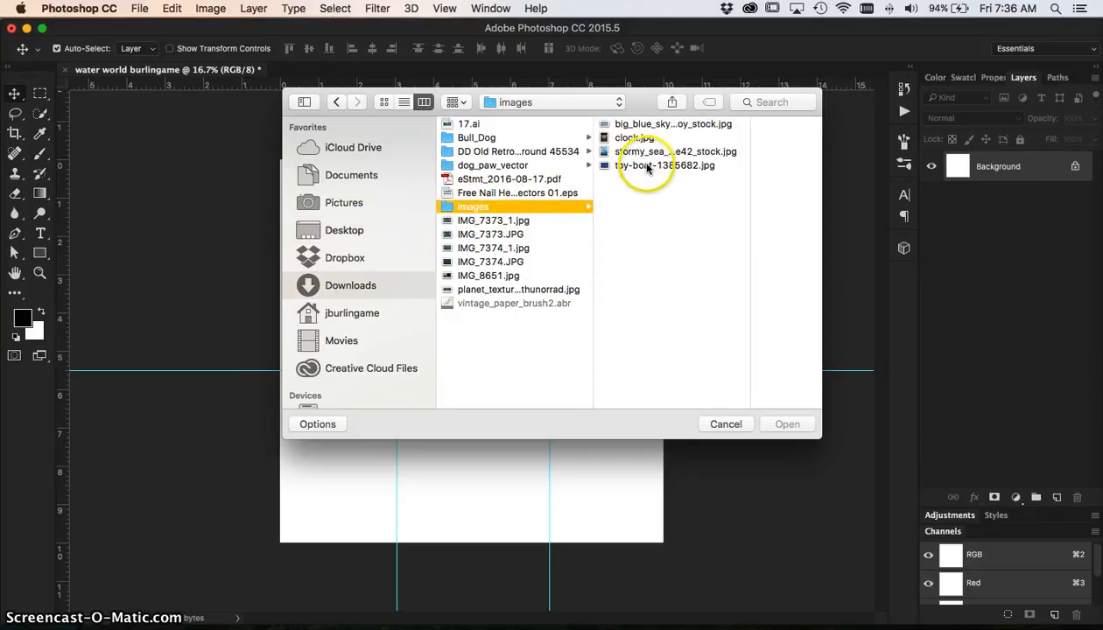
click(643, 127)
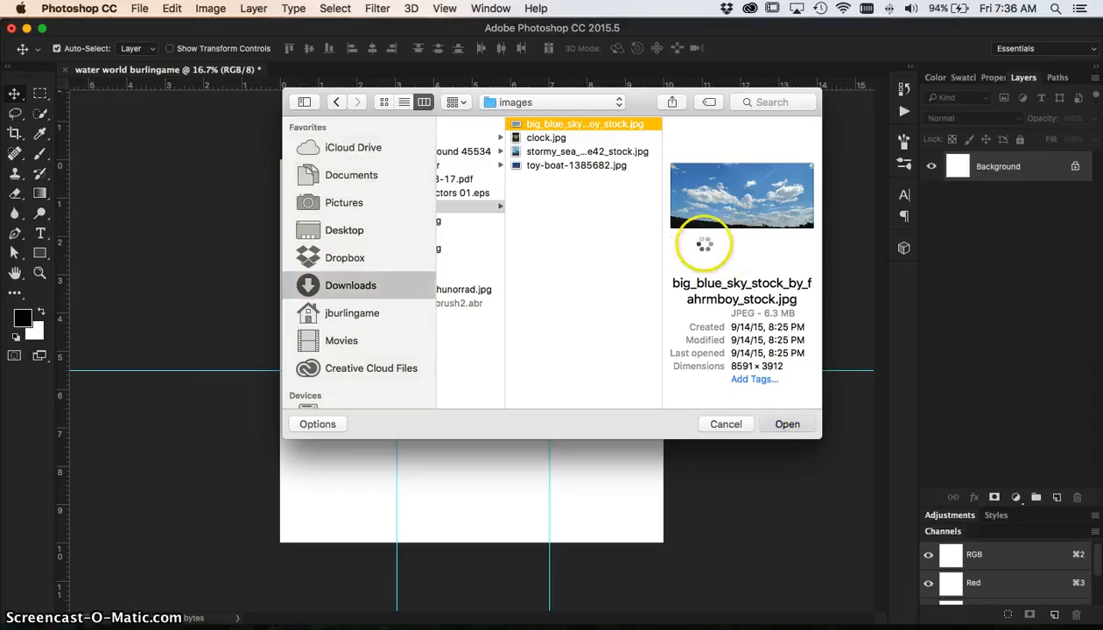
key(Return)
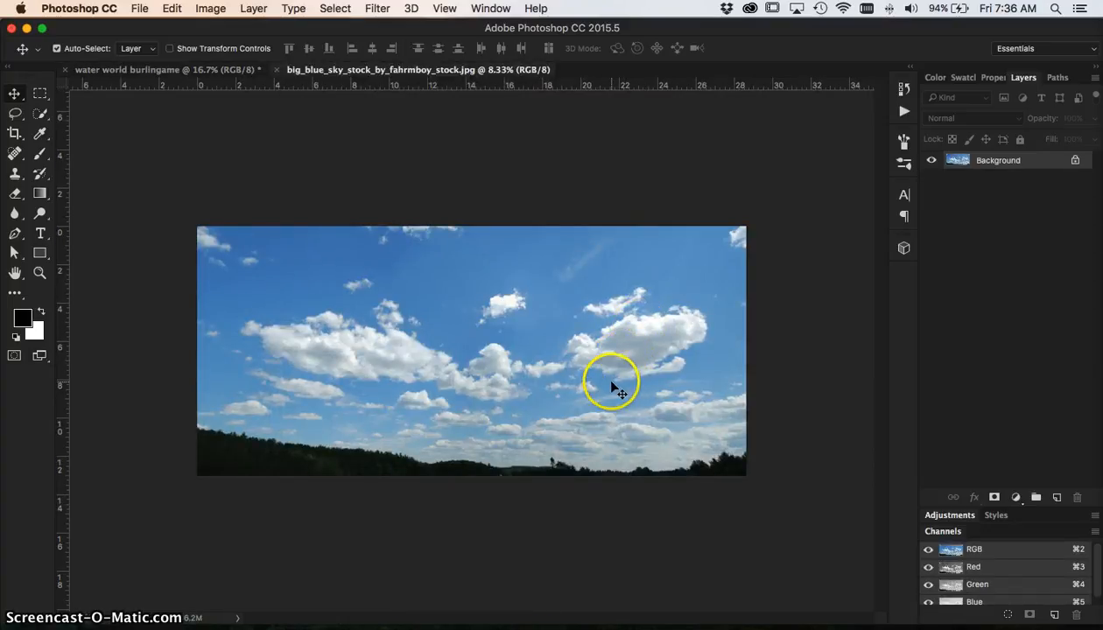
Try rectangular marquee selections across the sky photo, with and without the treeline, and deselect them.
click(39, 95)
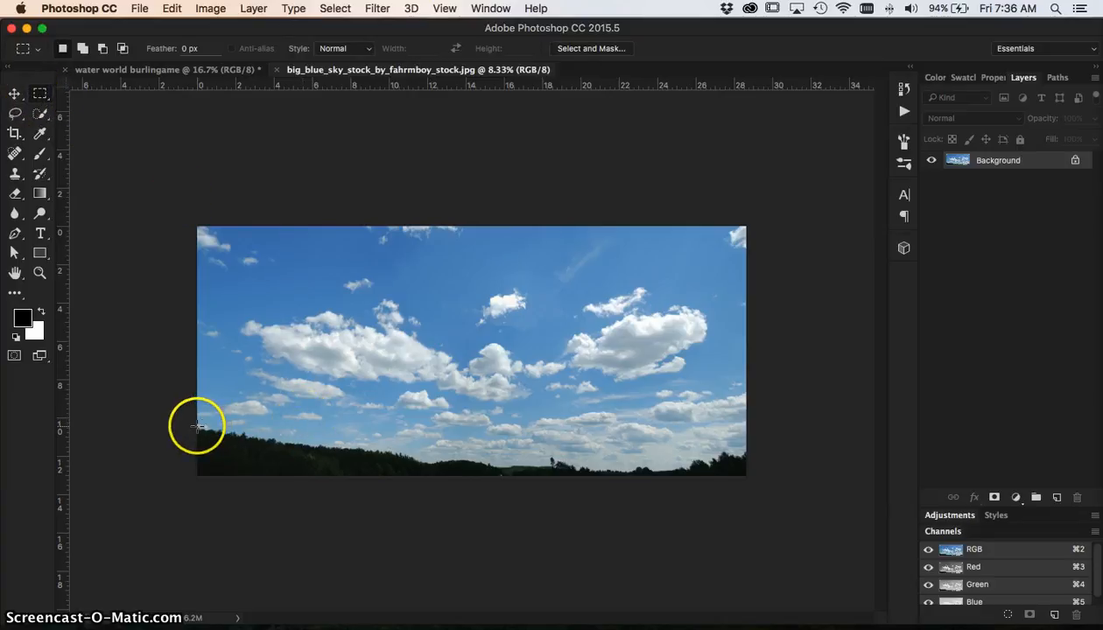
drag(193, 423, 788, 198)
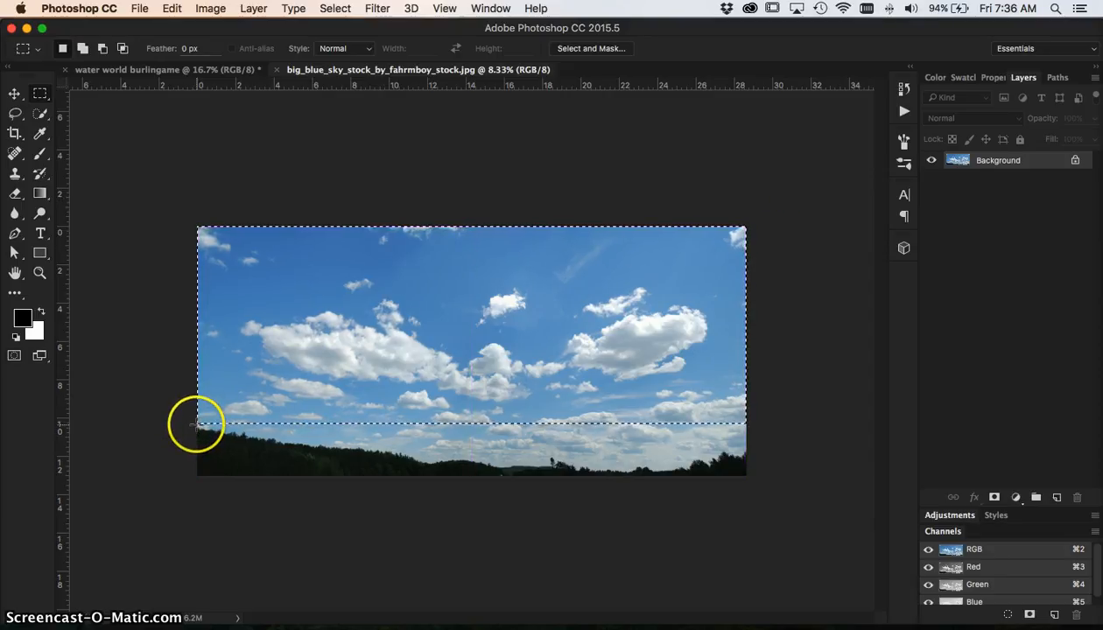
key(super+d)
drag(200, 427, 795, 217)
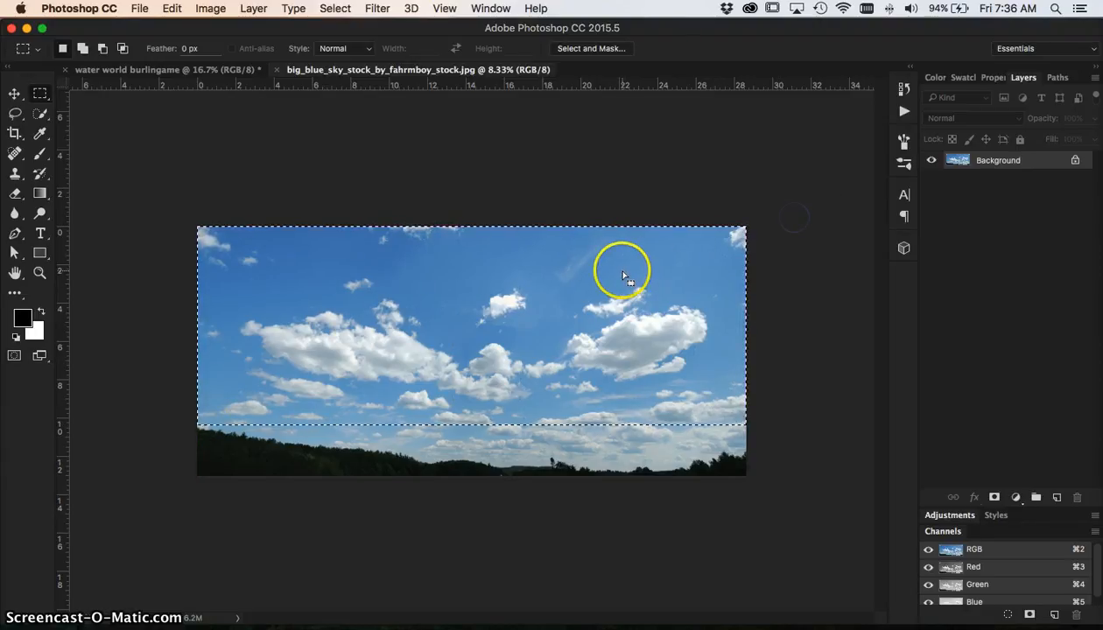
drag(212, 458, 788, 164)
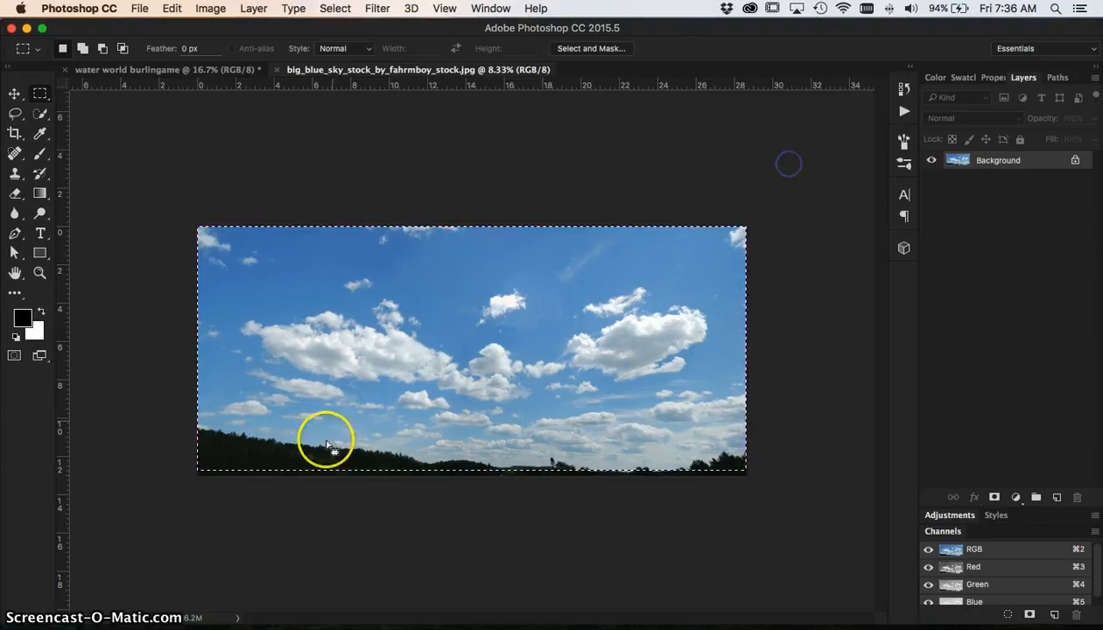
key(super+d)
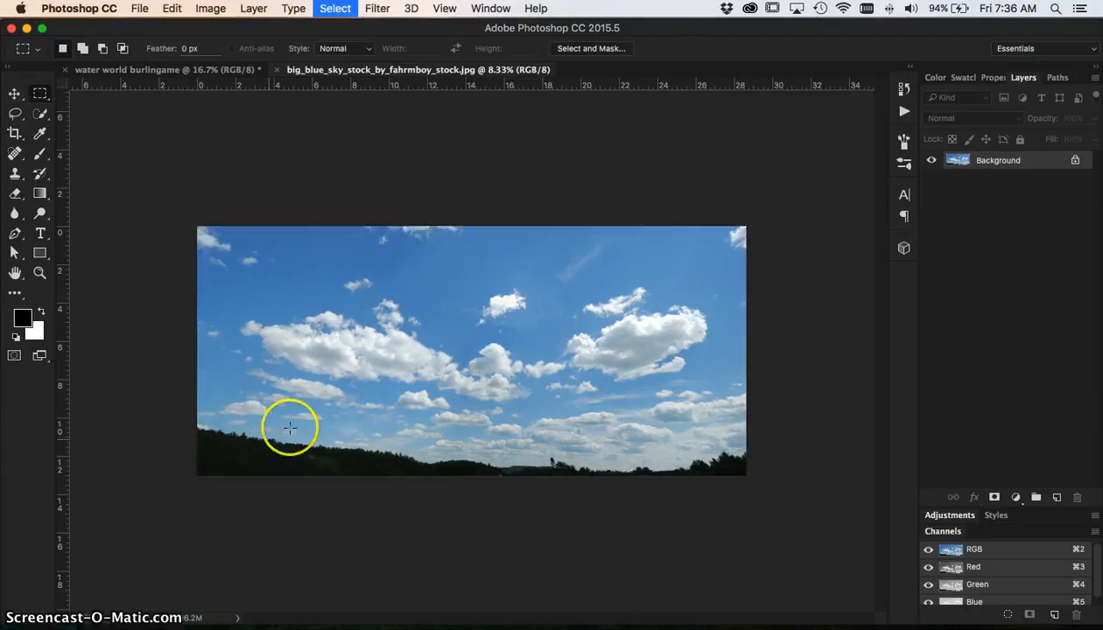
Copy a full-width rectangle of sky above the treeline, close the photo and paste the copy into the water world document.
drag(193, 424, 843, 202)
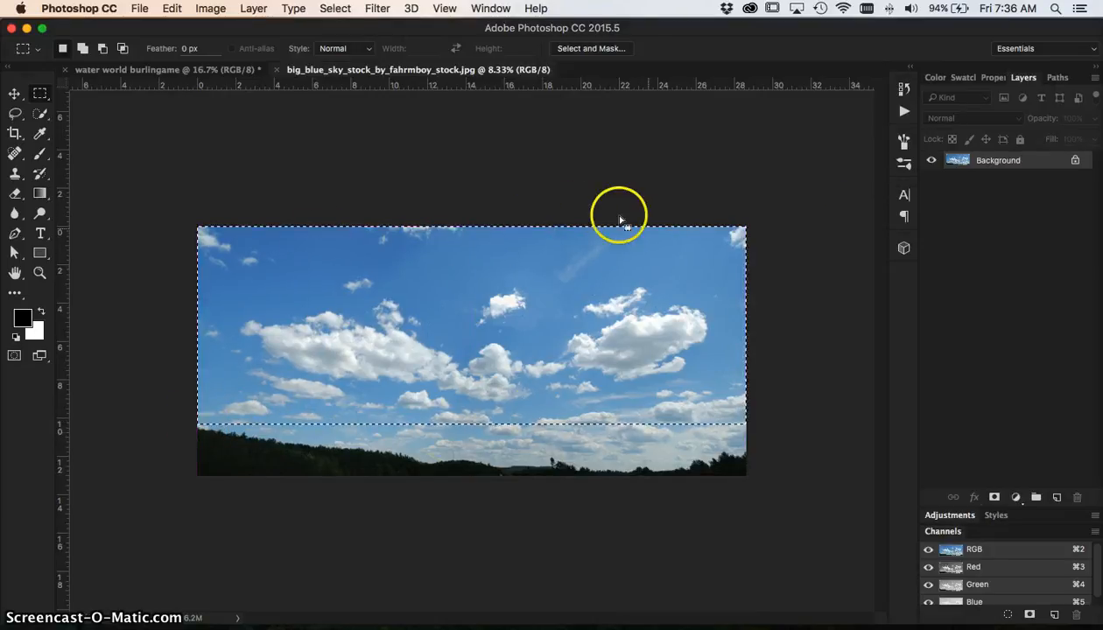
key(super+c)
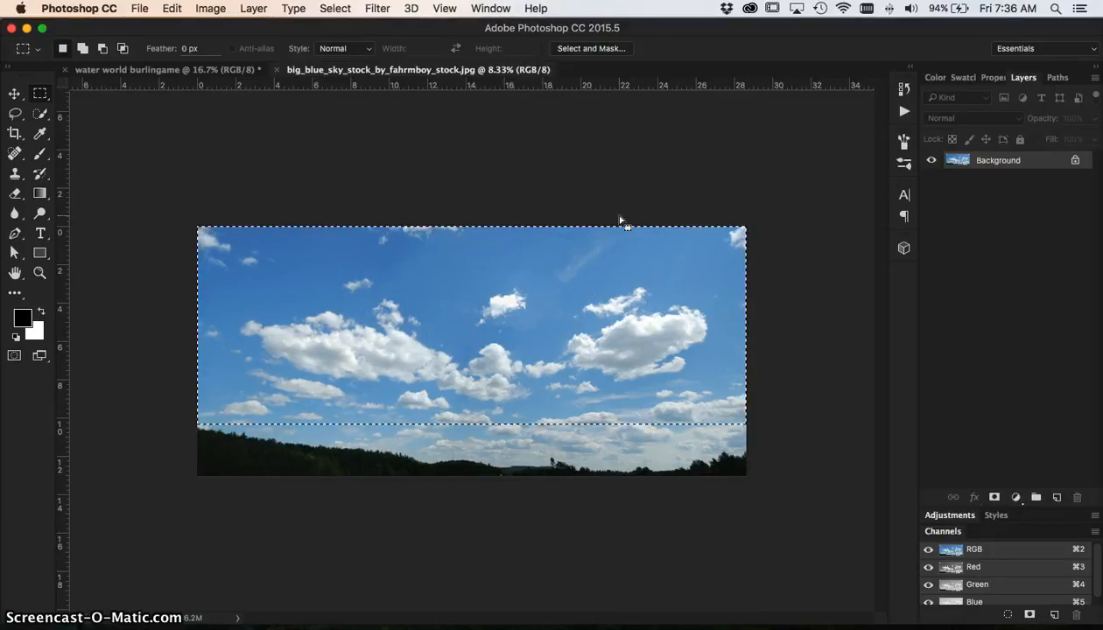
key(super+w)
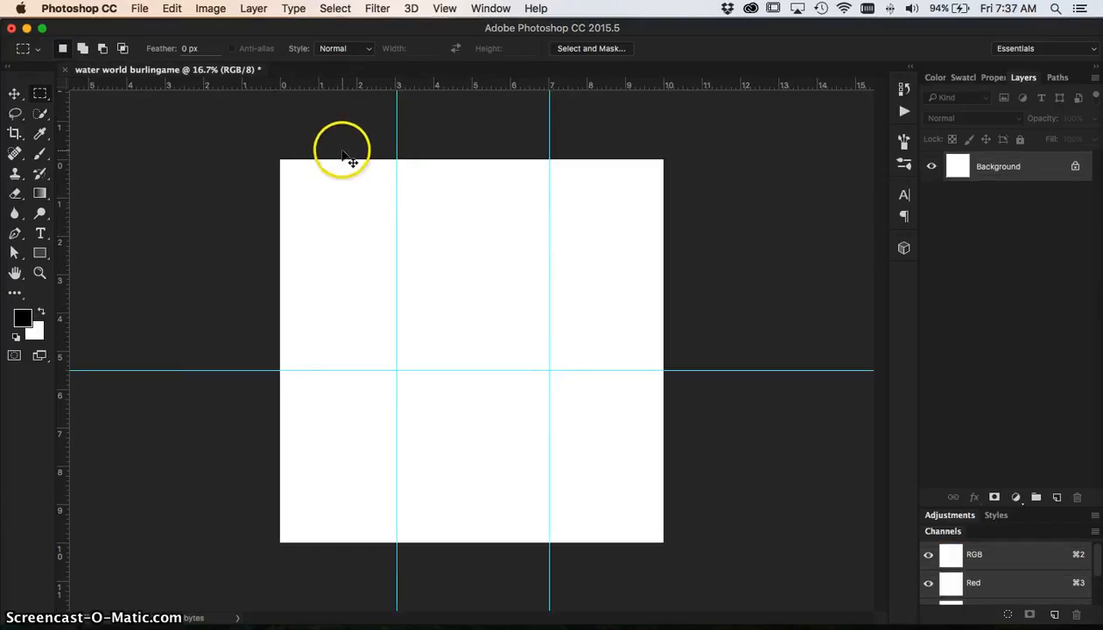
key(super+v)
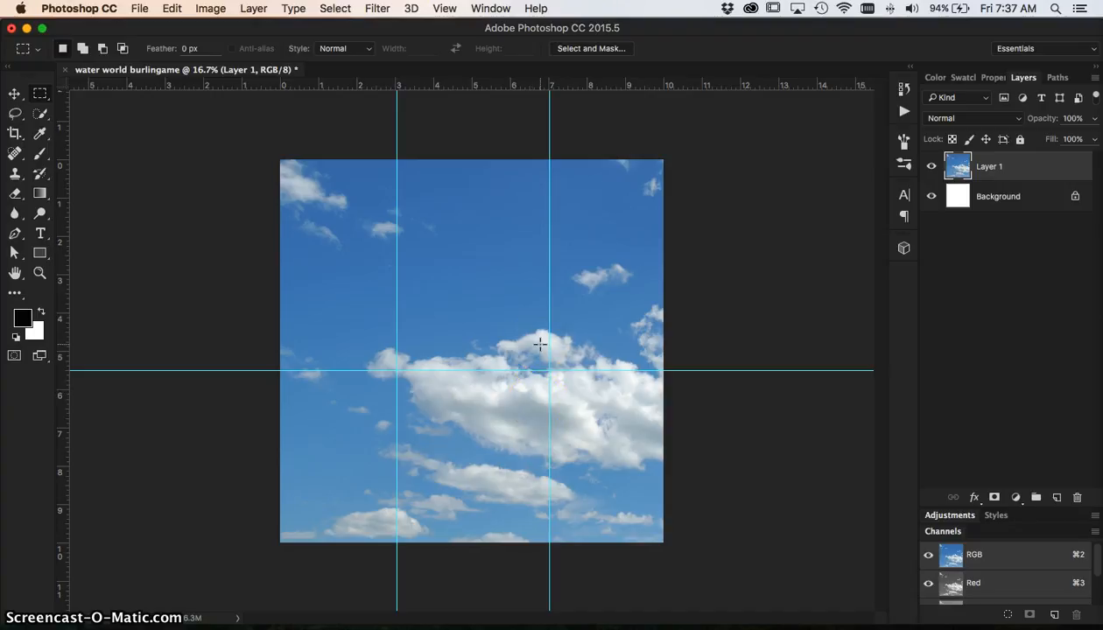
Scale the pasted sky with Free Transform to about 72% width and 97% height, bringing its lower edge to the canvas bottom.
key(super+minus)
key(super+minus)
key(super+minus)
key(super+minus)
key(super+minus)
key(super+minus)
key(super+minus)
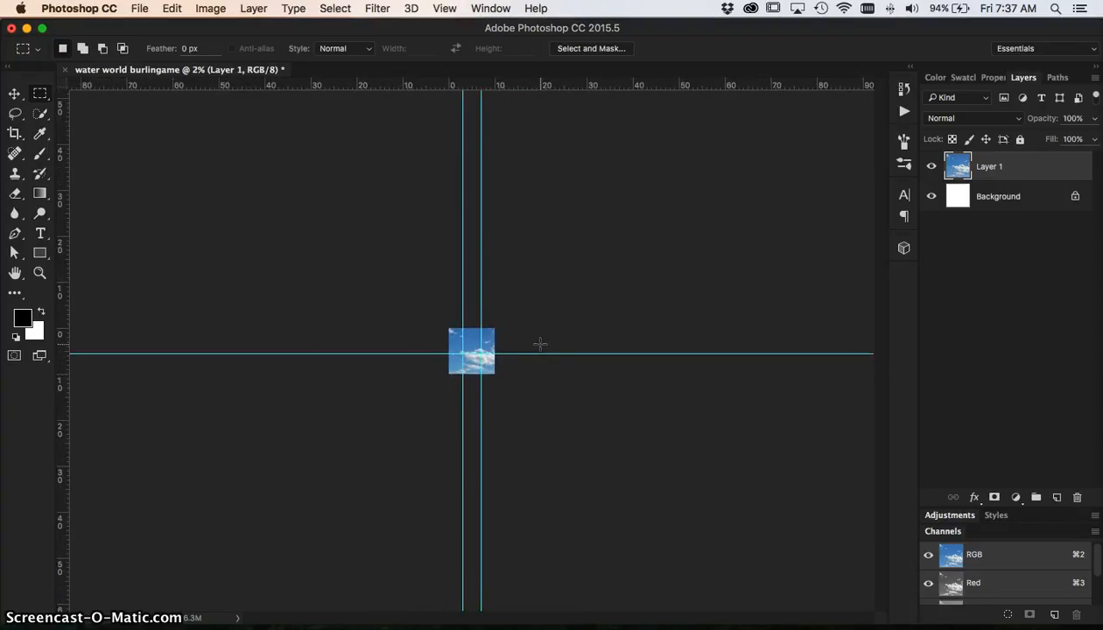
key(super+t)
drag(583, 377, 544, 373)
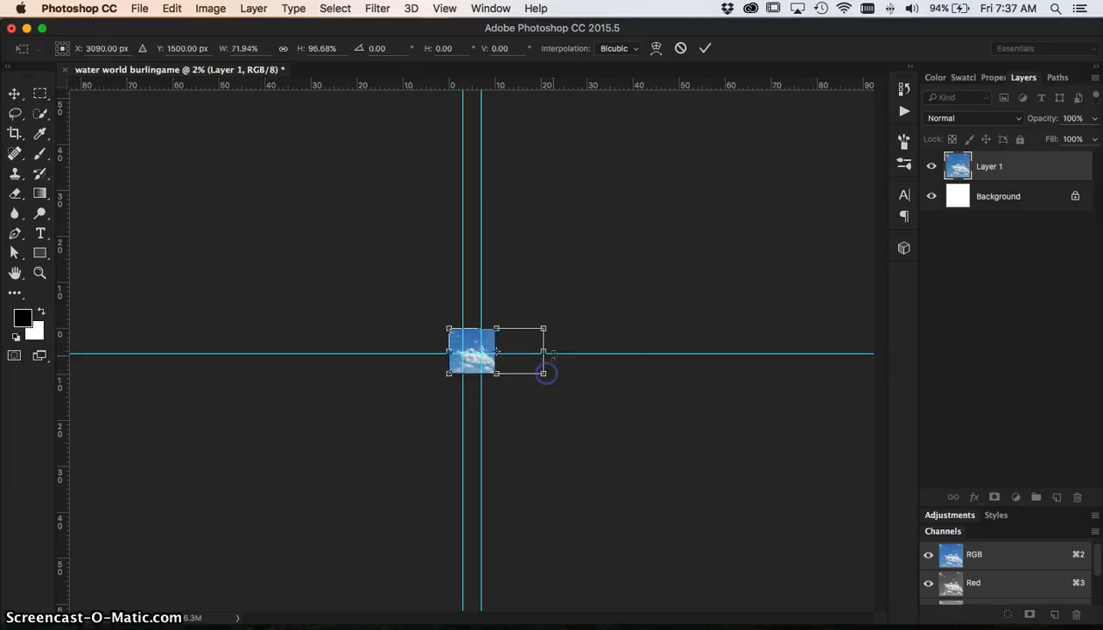
Squeeze the sky to about 35% width and 53% height so it spans the canvas width down to the horizontal guide.
key(super+equal)
key(super+equal)
key(super+equal)
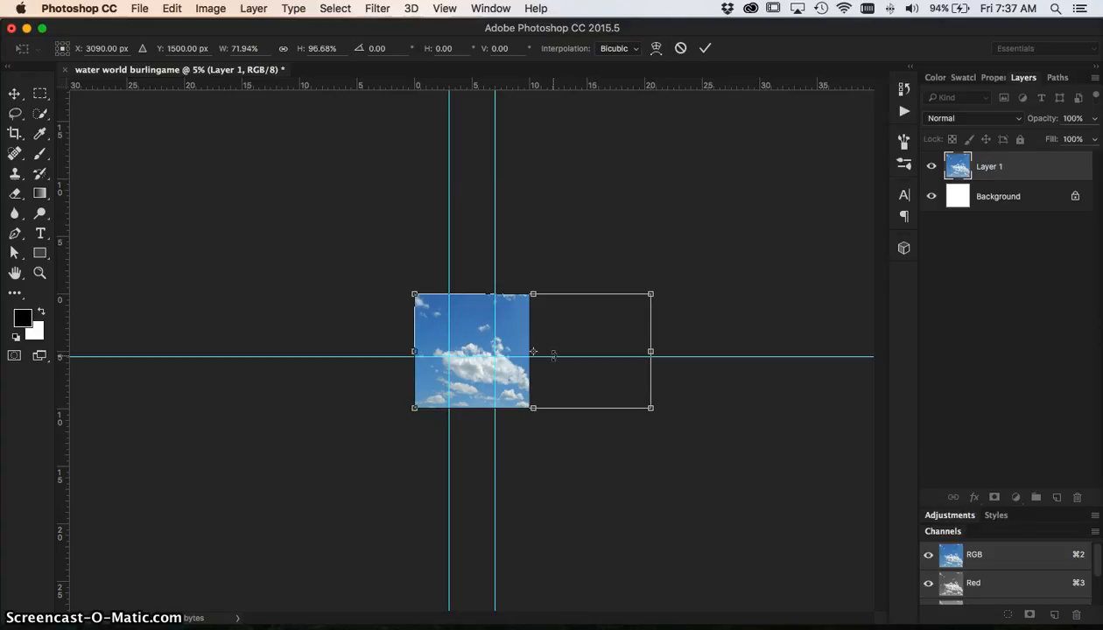
key(super+equal)
click(462, 352)
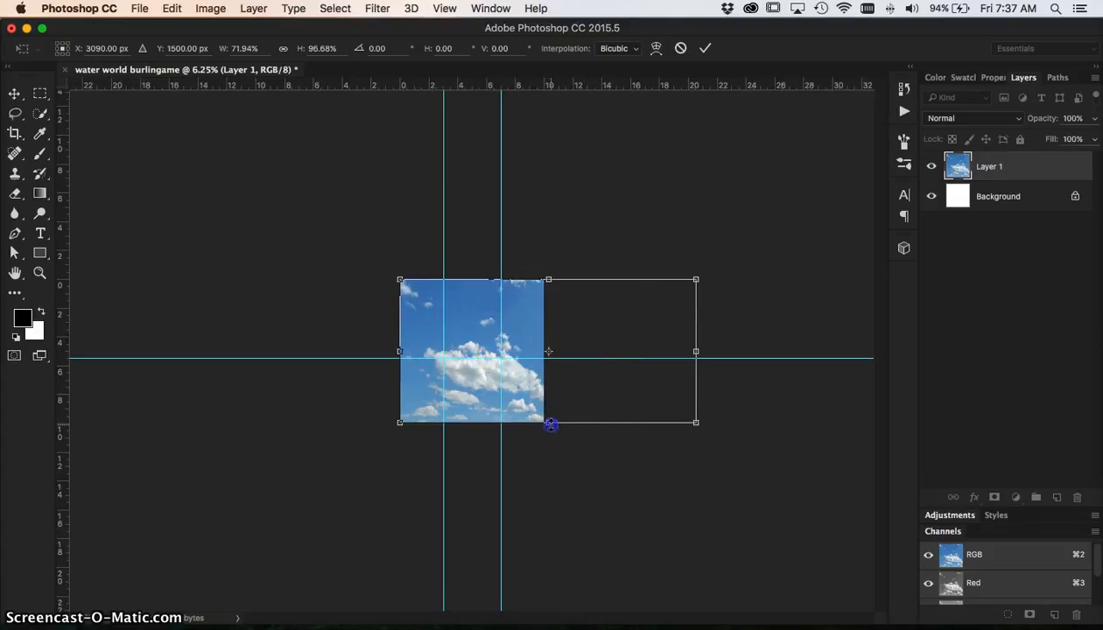
drag(550, 424, 553, 361)
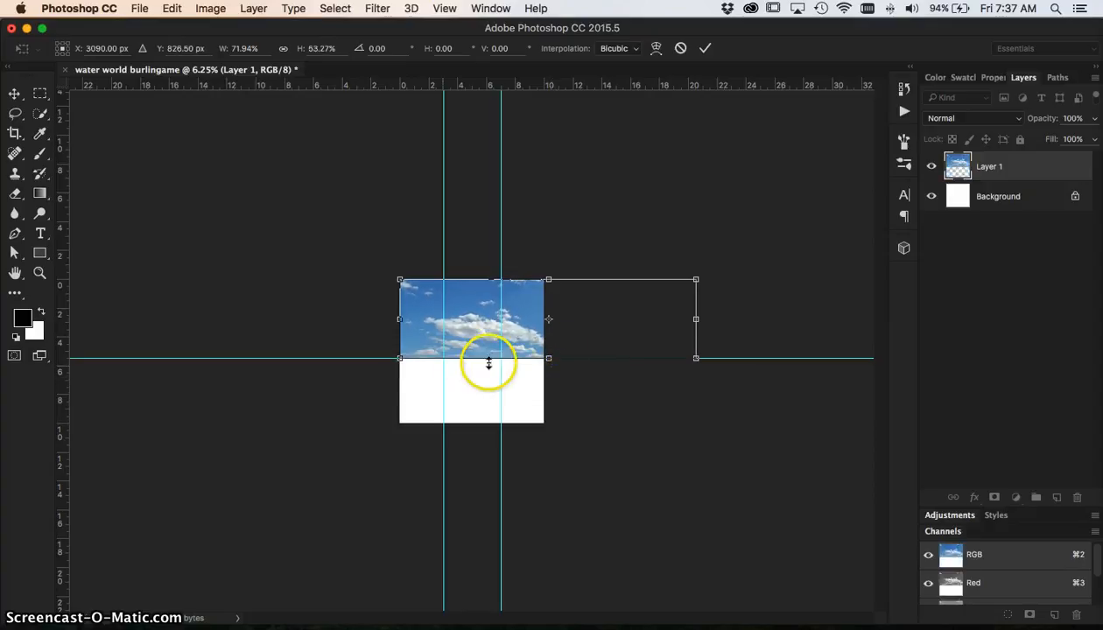
drag(699, 317, 546, 320)
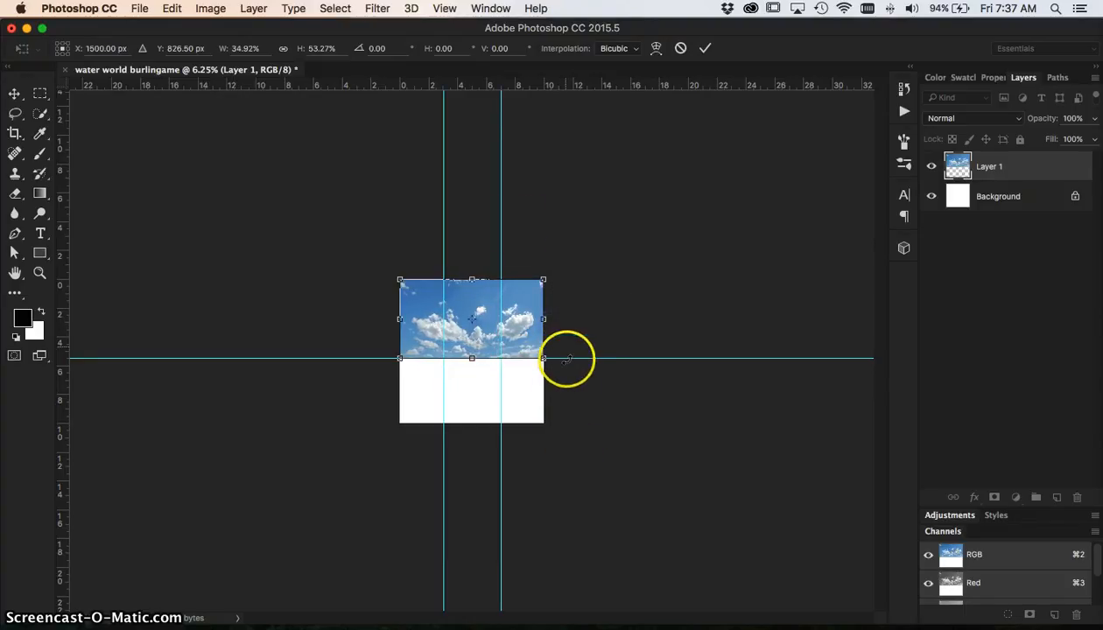
click(443, 7)
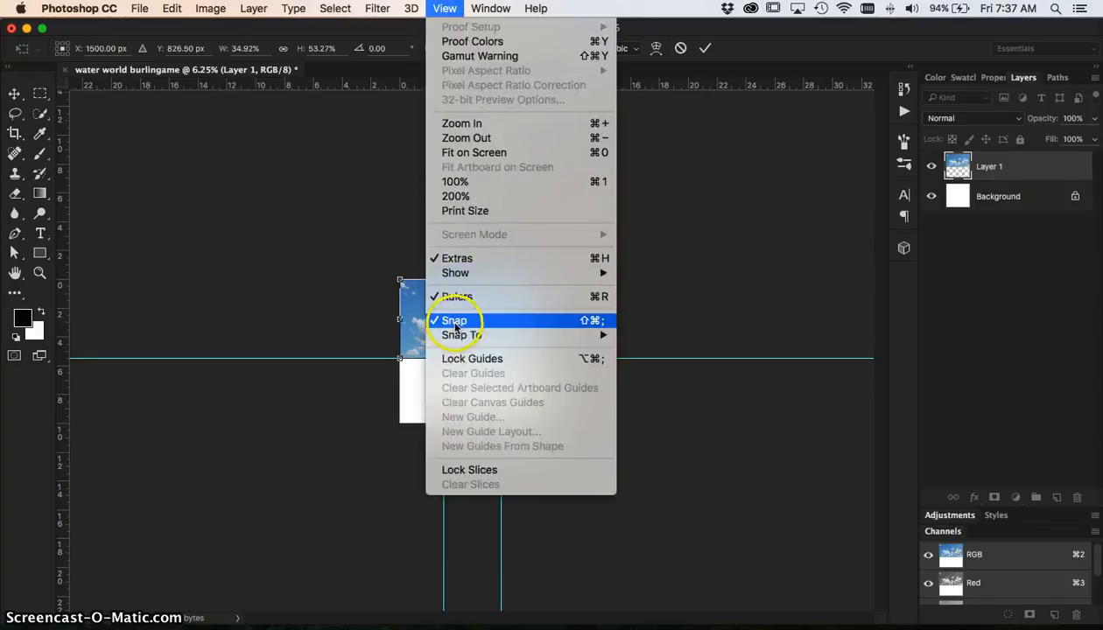
click(446, 8)
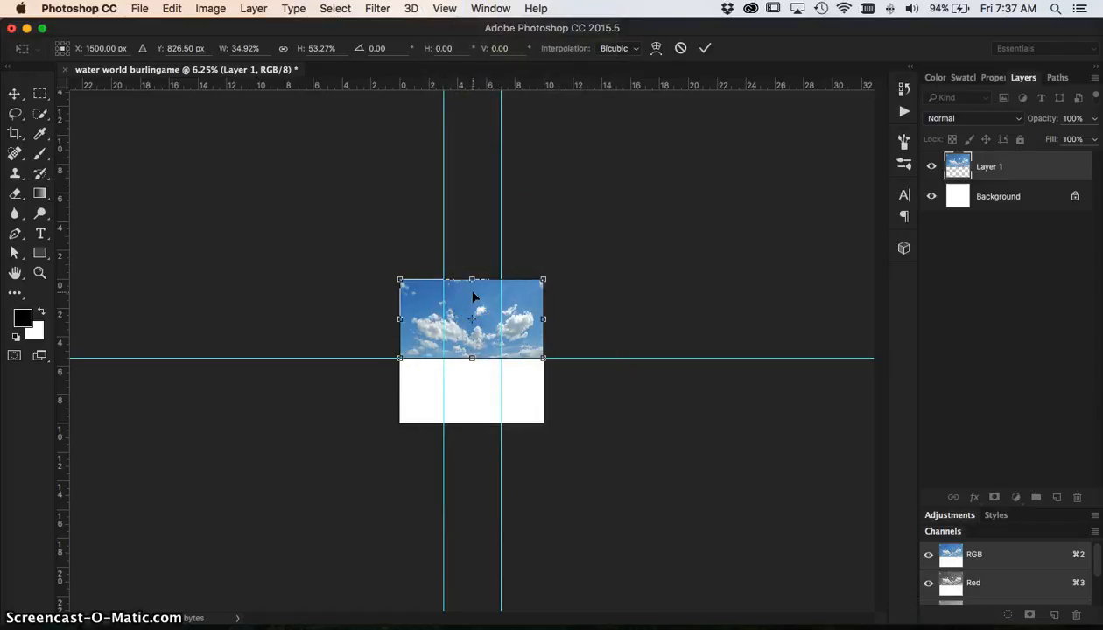
key(Return)
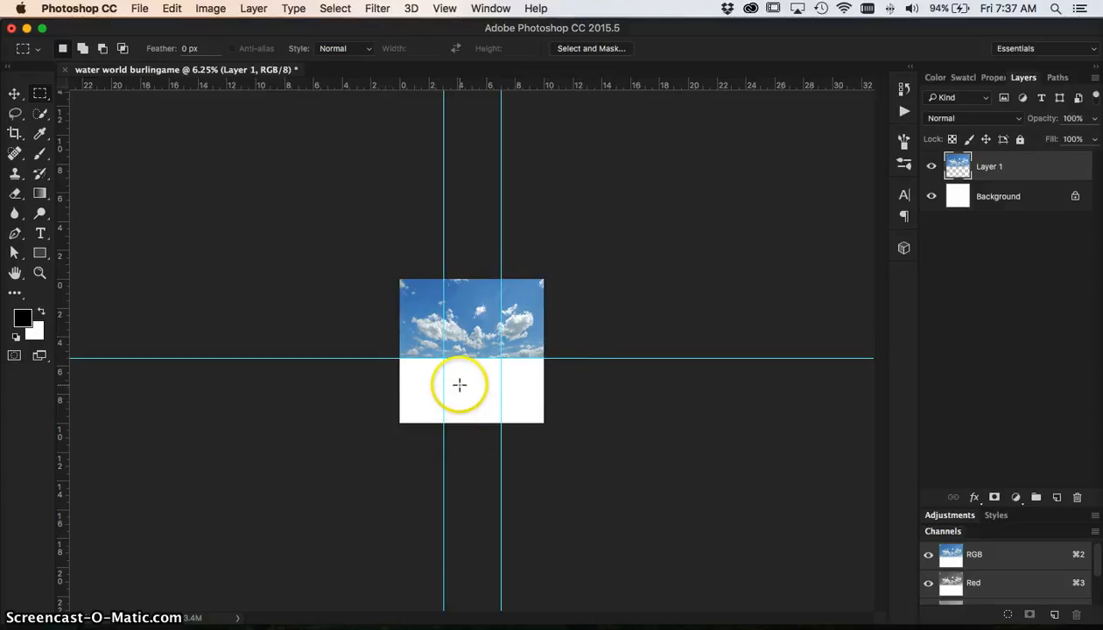
Select the rectangle of sky left of the first vertical guide, from the horizontal guide up to the canvas's top-left corner.
key(super+0)
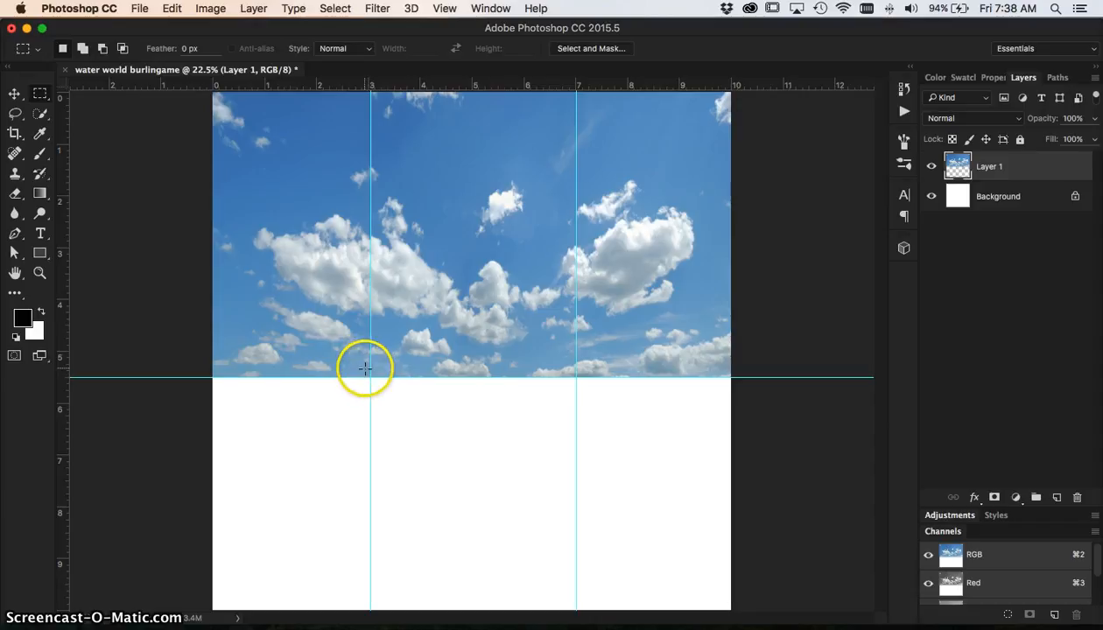
drag(357, 361, 345, 347)
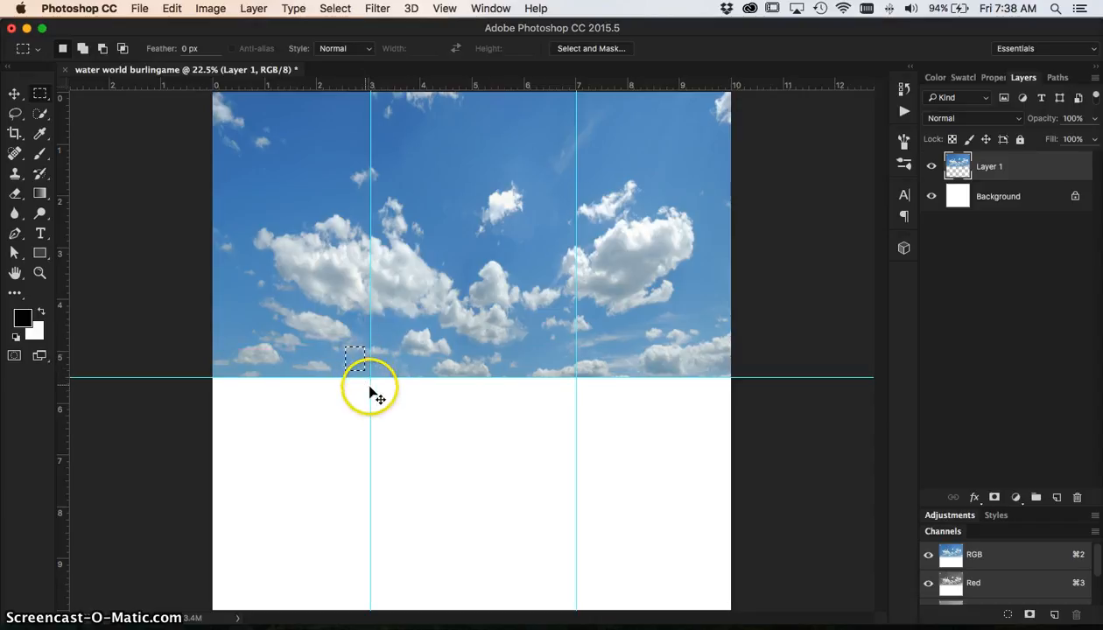
drag(369, 377, 348, 360)
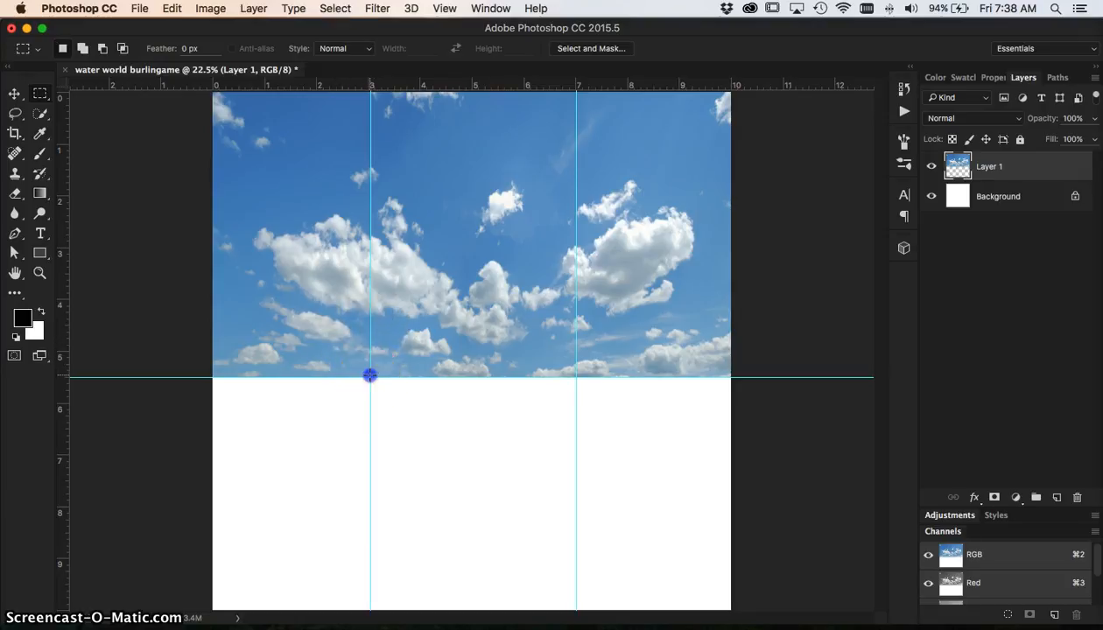
drag(321, 325, 201, 79)
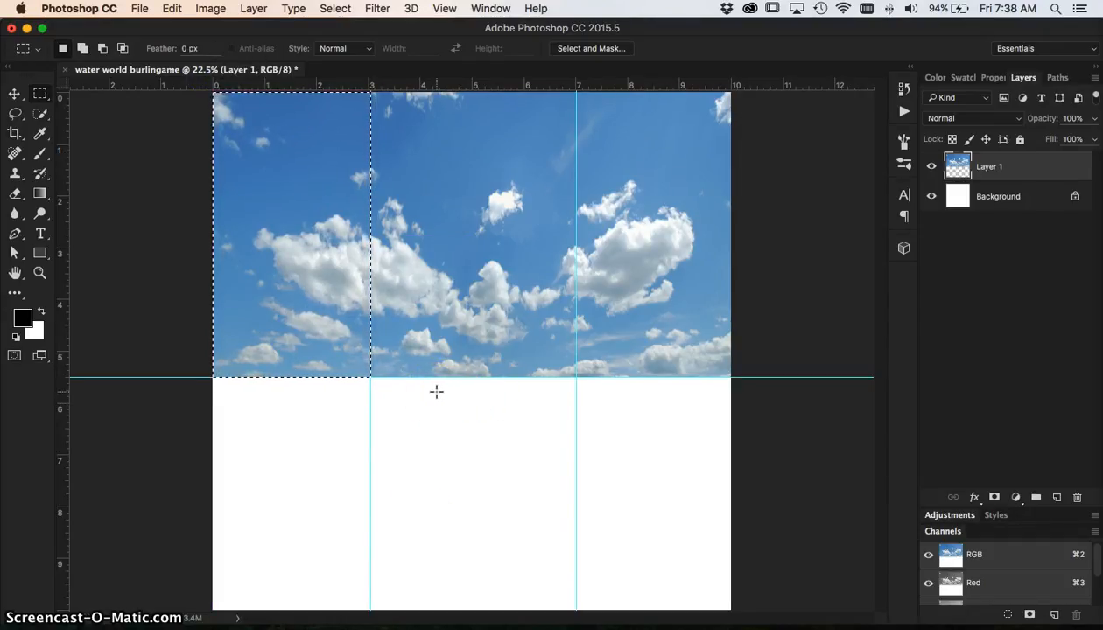
Transform the selected sky by stretching its lower-left corner down to the canvas's bottom-left corner, forming a slanted left wall.
key(super+t)
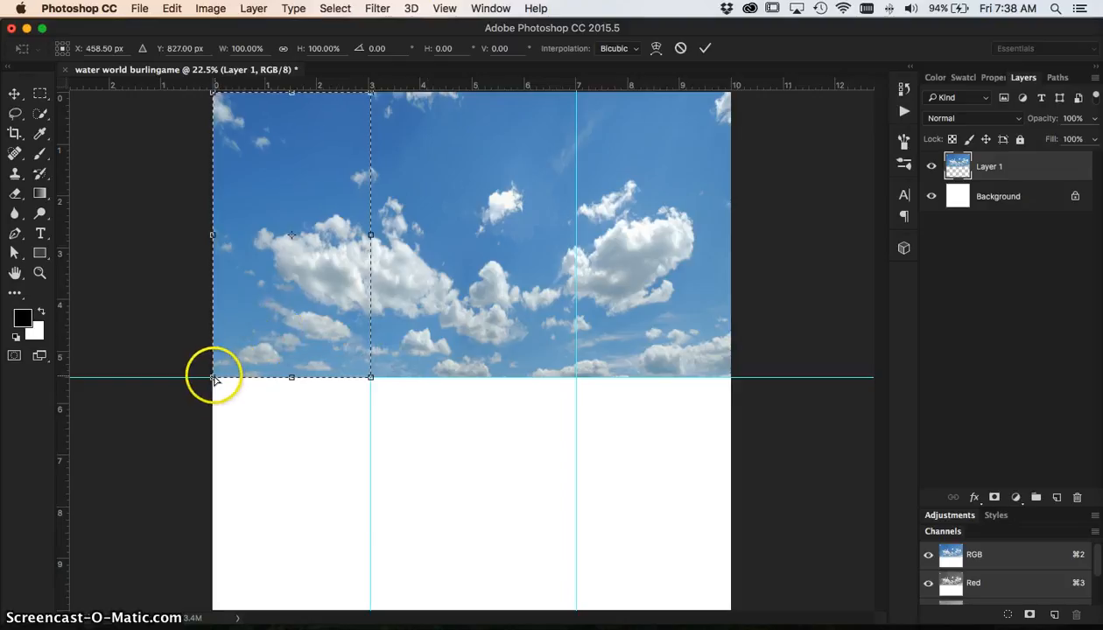
drag(211, 379, 217, 610)
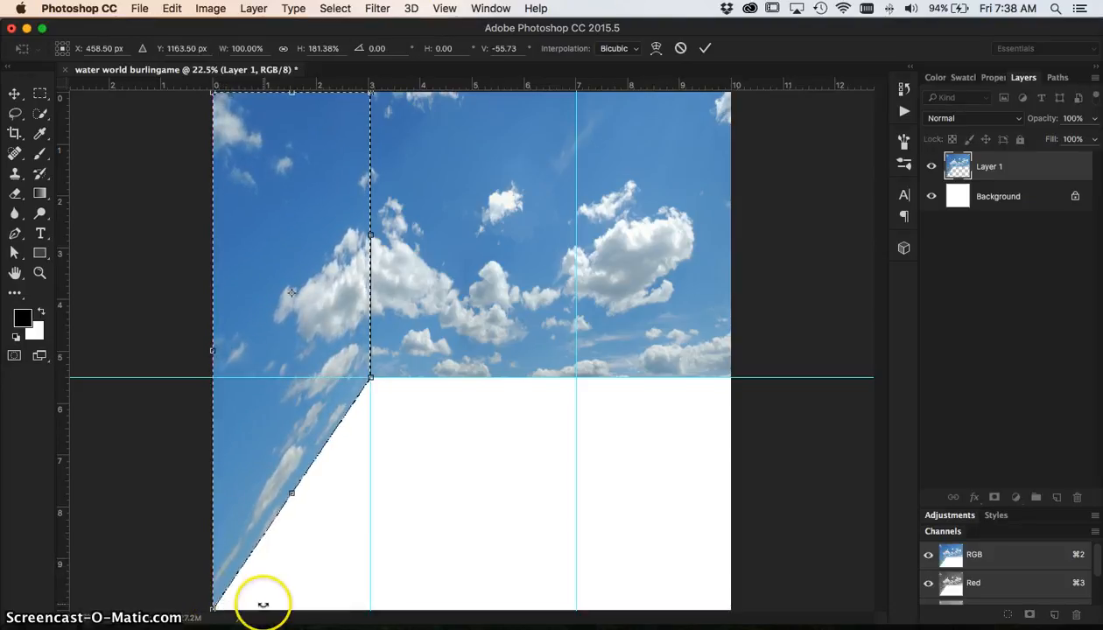
key(Return)
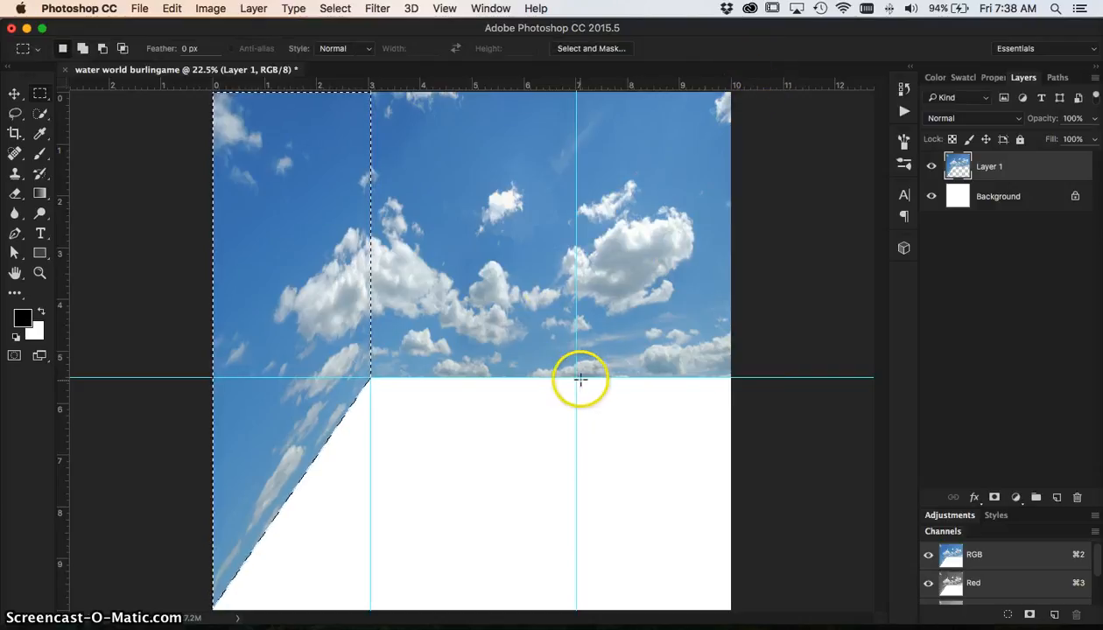
Select the sky beyond the second vertical guide, stretch its lower-right corner to the canvas's bottom-right corner as a slanted right wall, and deselect.
drag(577, 378, 741, 54)
key(super+t)
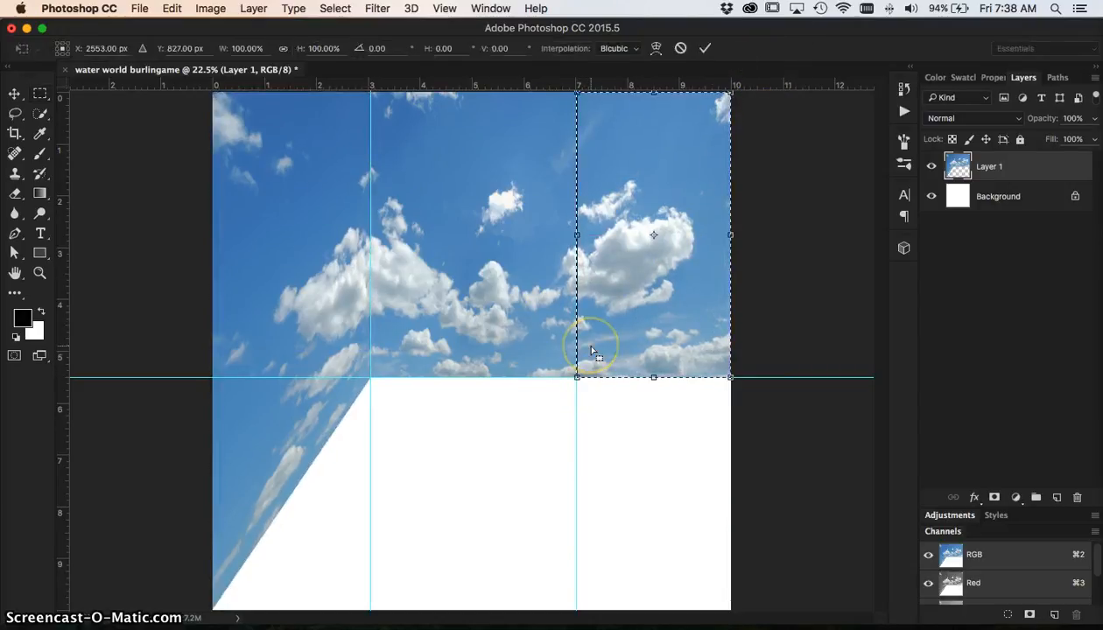
super+drag(731, 377, 731, 608)
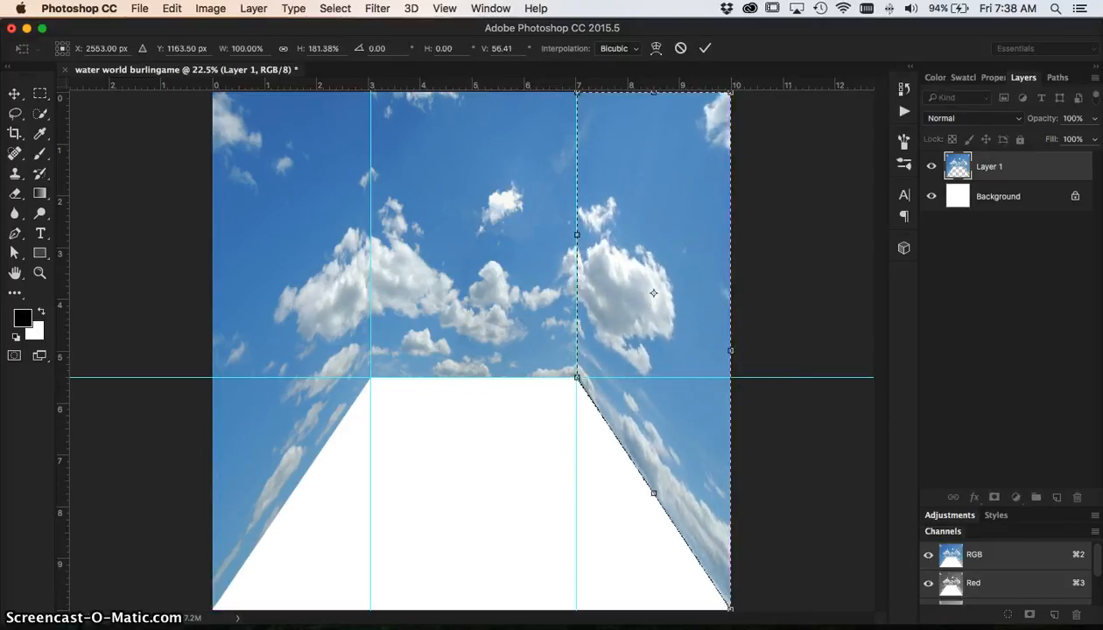
key(Return)
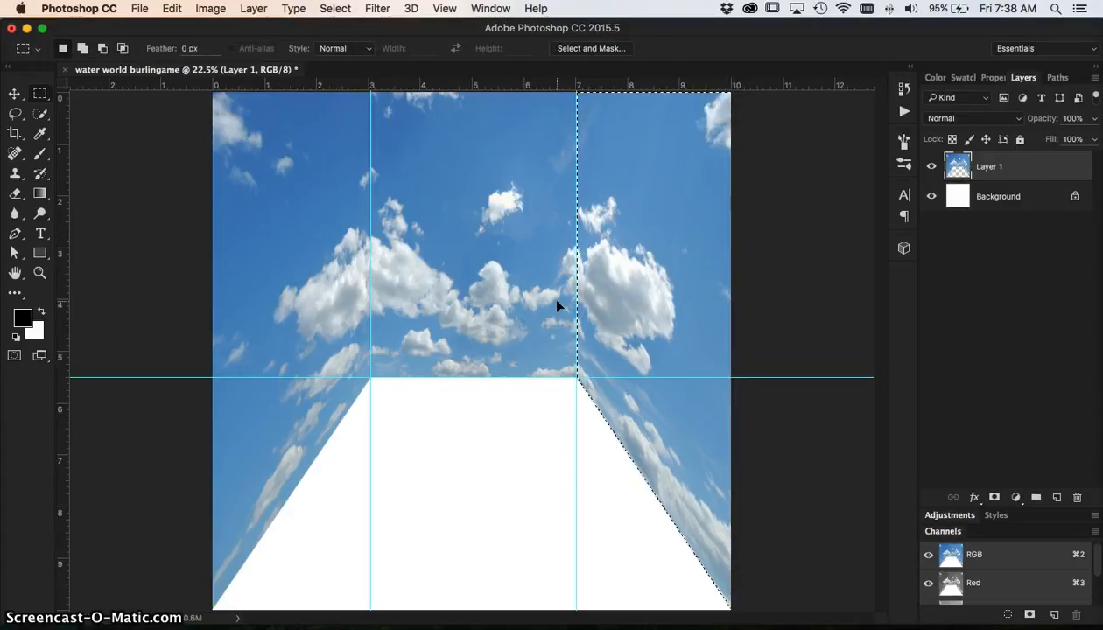
key(super+d)
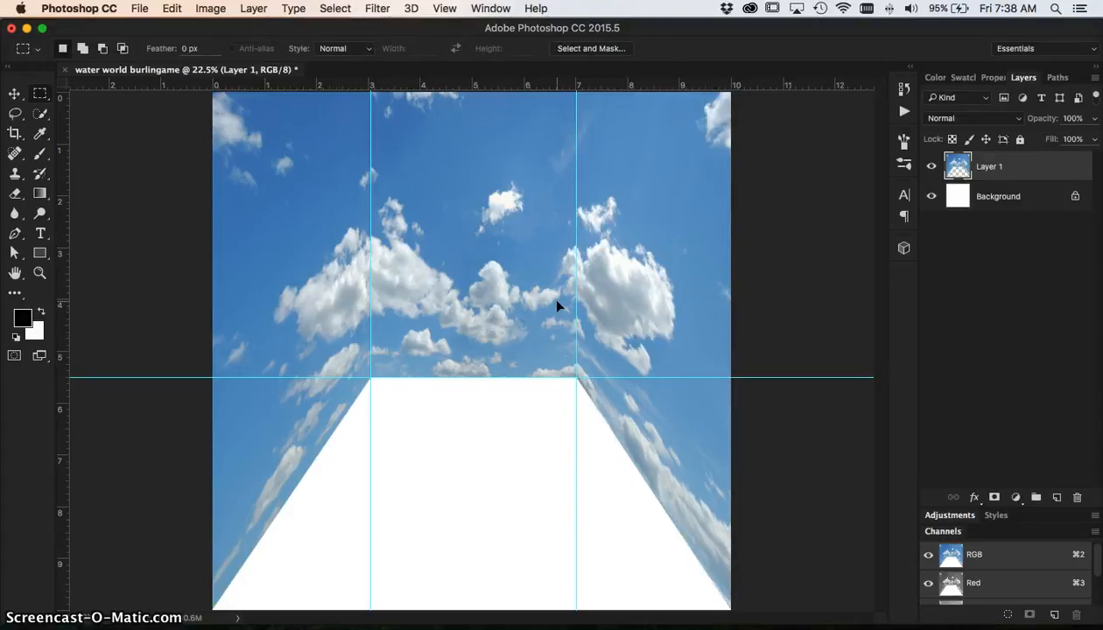
Check the slanted walls with the guides hidden and shown, and rename Layer 1 as sky.
click(335, 9)
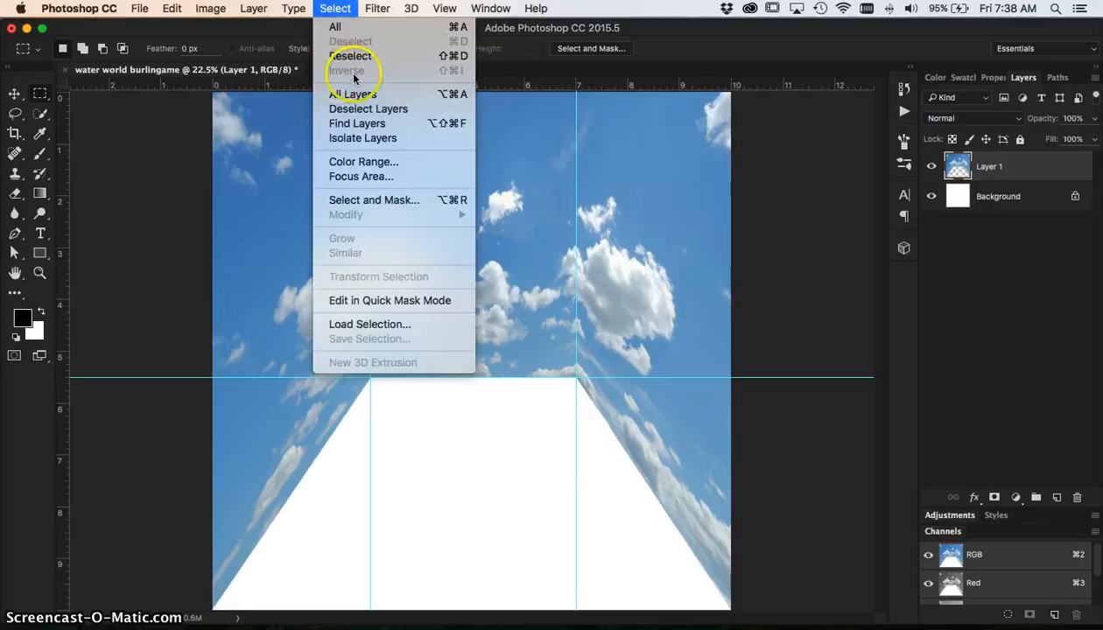
click(337, 12)
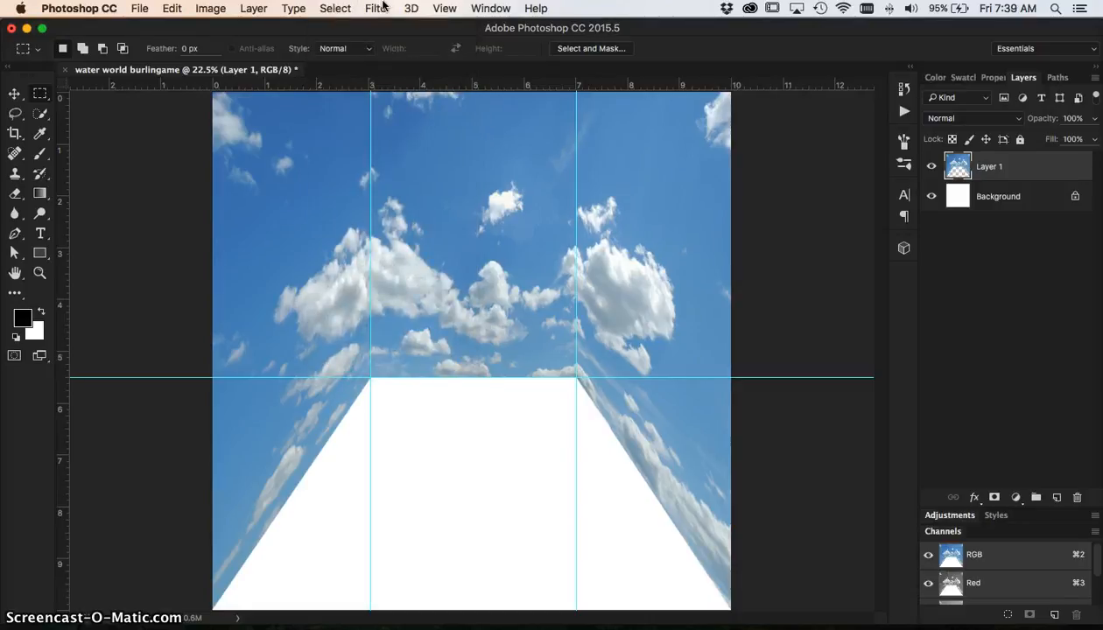
key(super+semicolon)
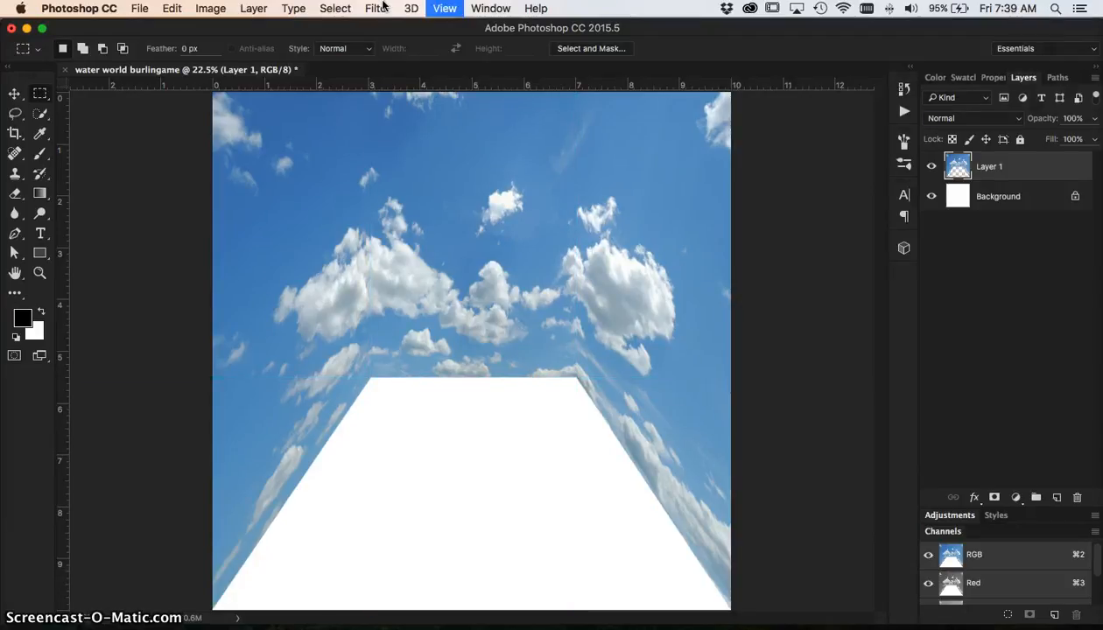
key(super+semicolon)
key(super+semicolon)
key(super+semicolon)
key(super+semicolon)
key(super+semicolon)
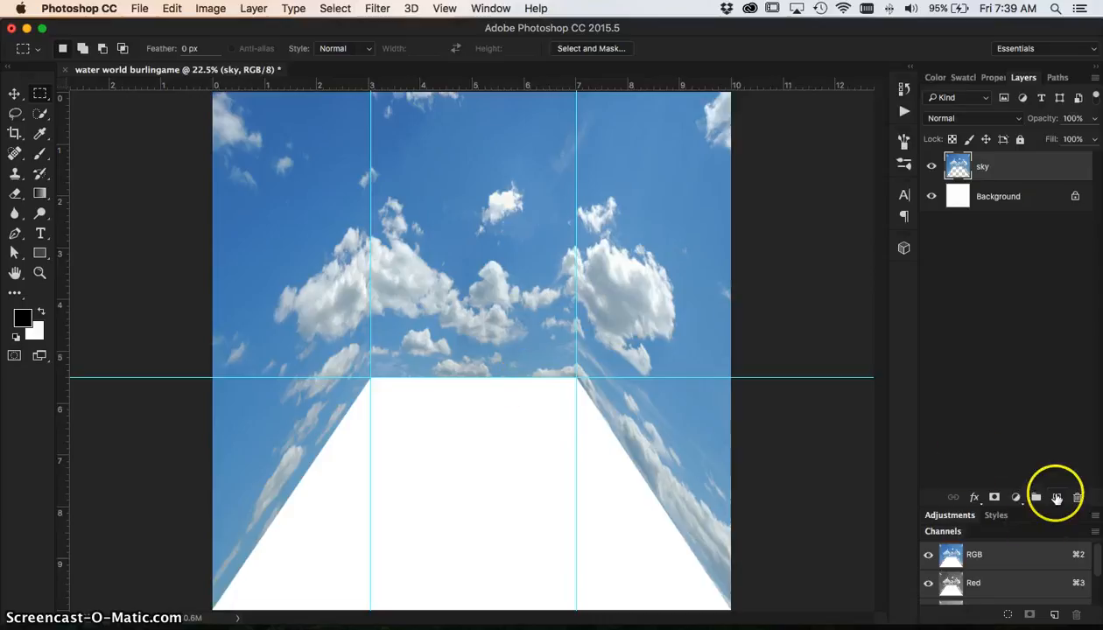
Add a new layer named center above the sky layer.
click(1056, 497)
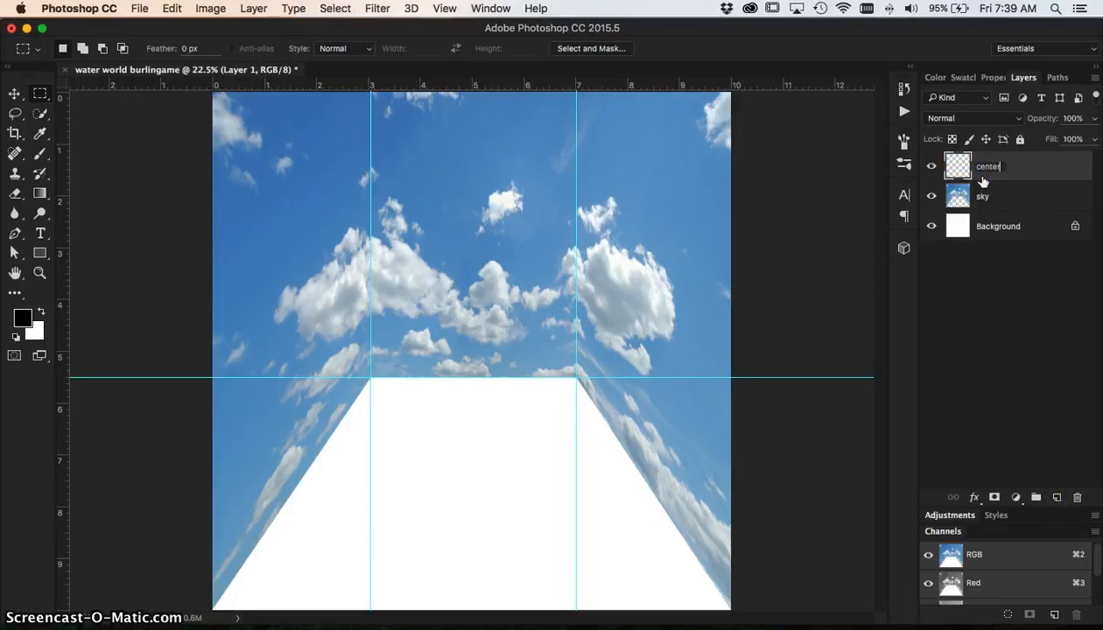
Load the brush set vintage_paper_brush2.abr from the Downloads folder for the Brush tool.
key(b)
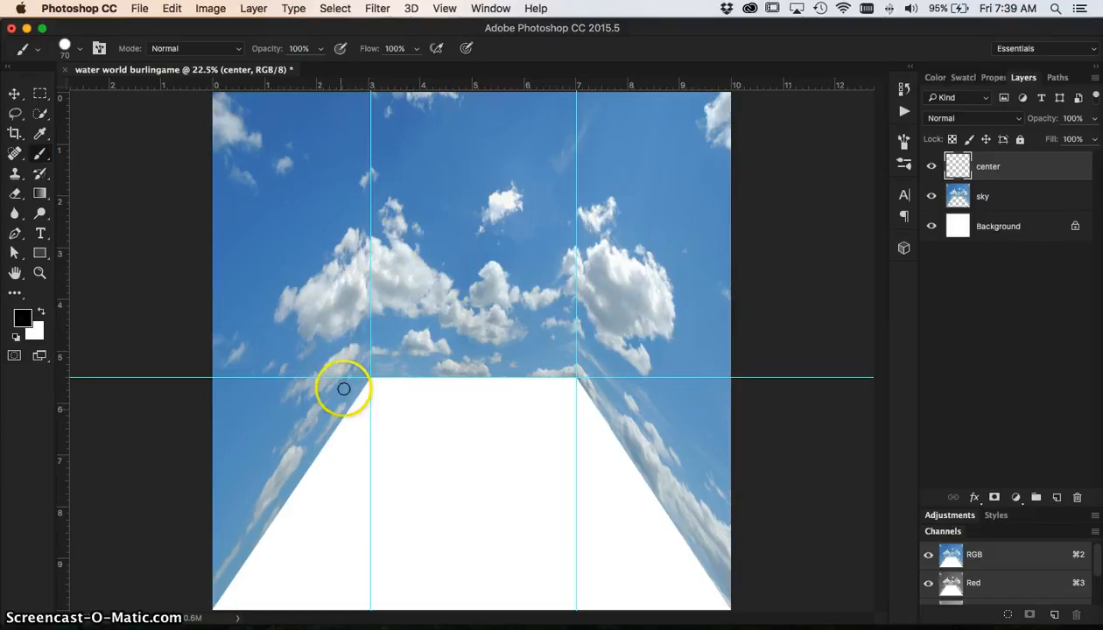
click(68, 46)
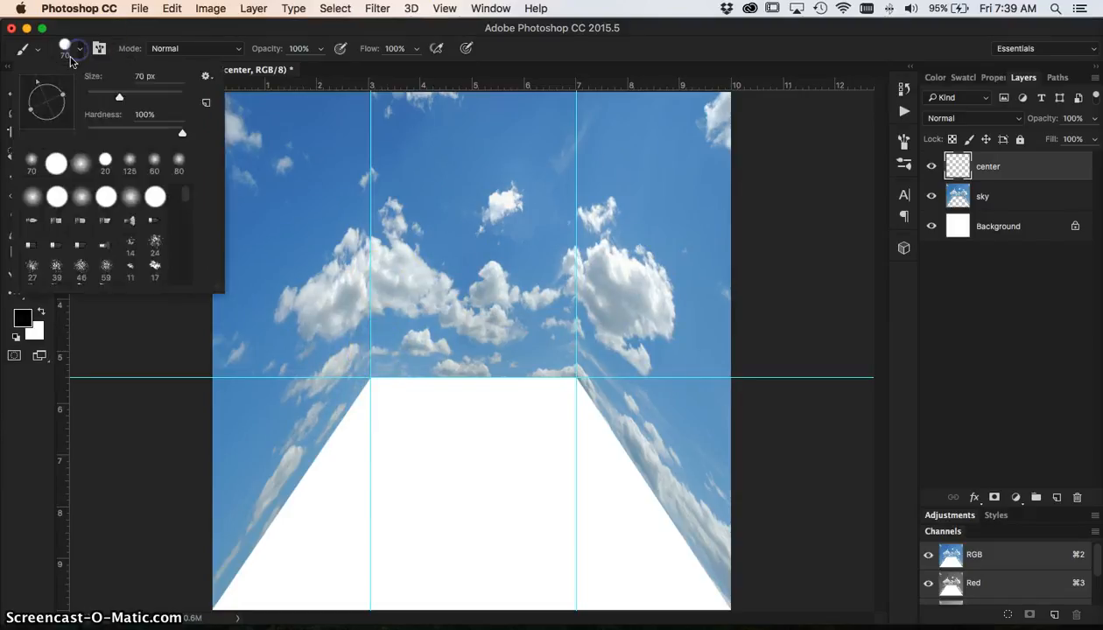
click(205, 76)
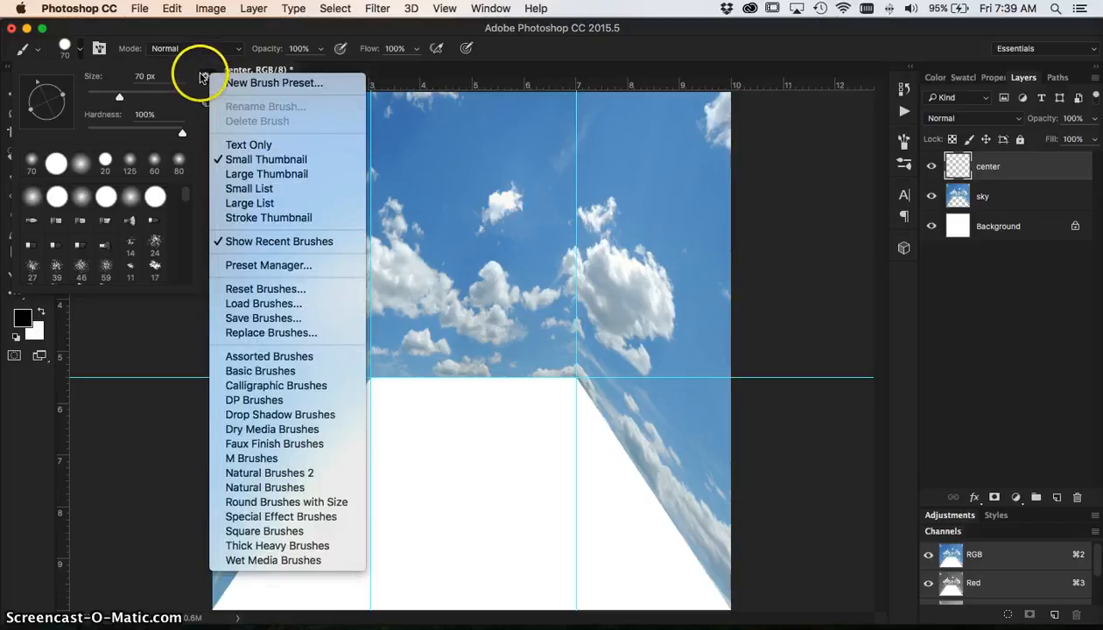
click(282, 304)
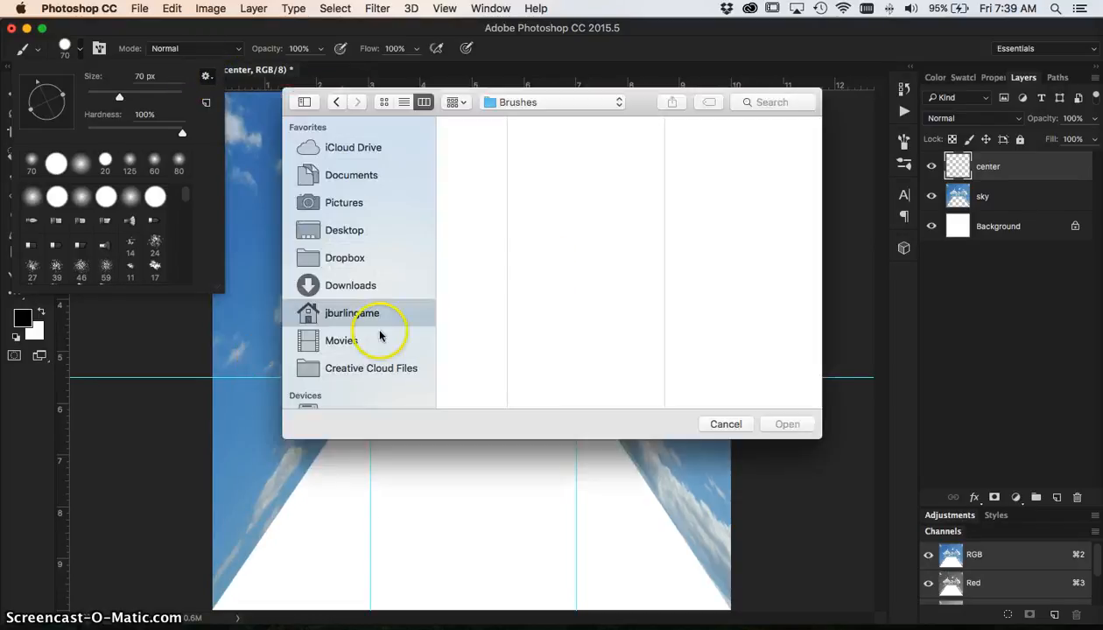
click(366, 285)
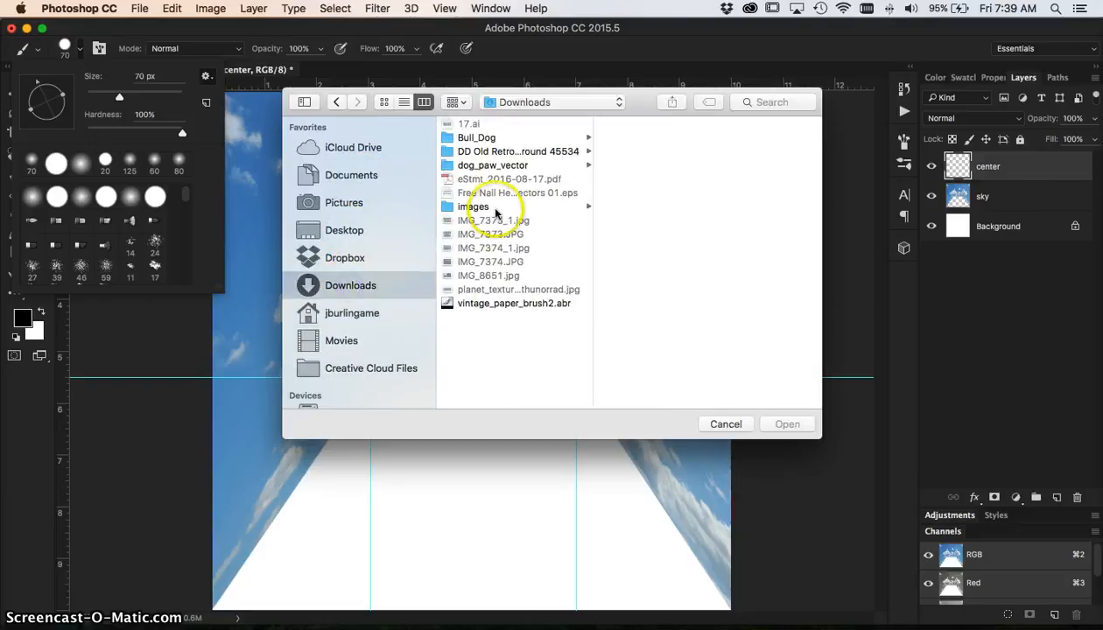
click(472, 303)
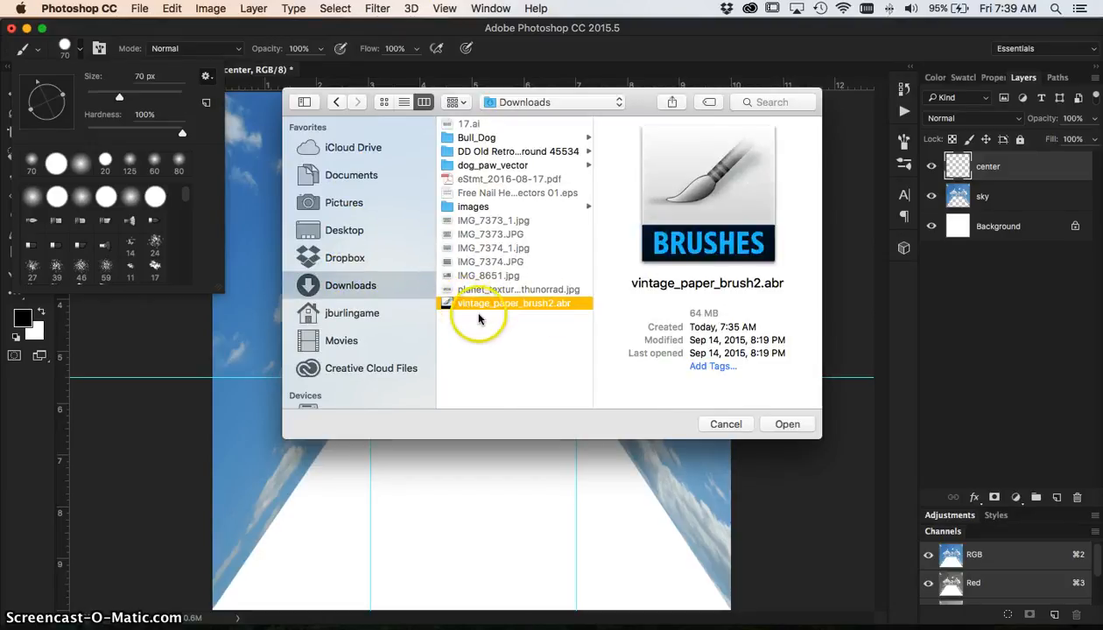
click(782, 427)
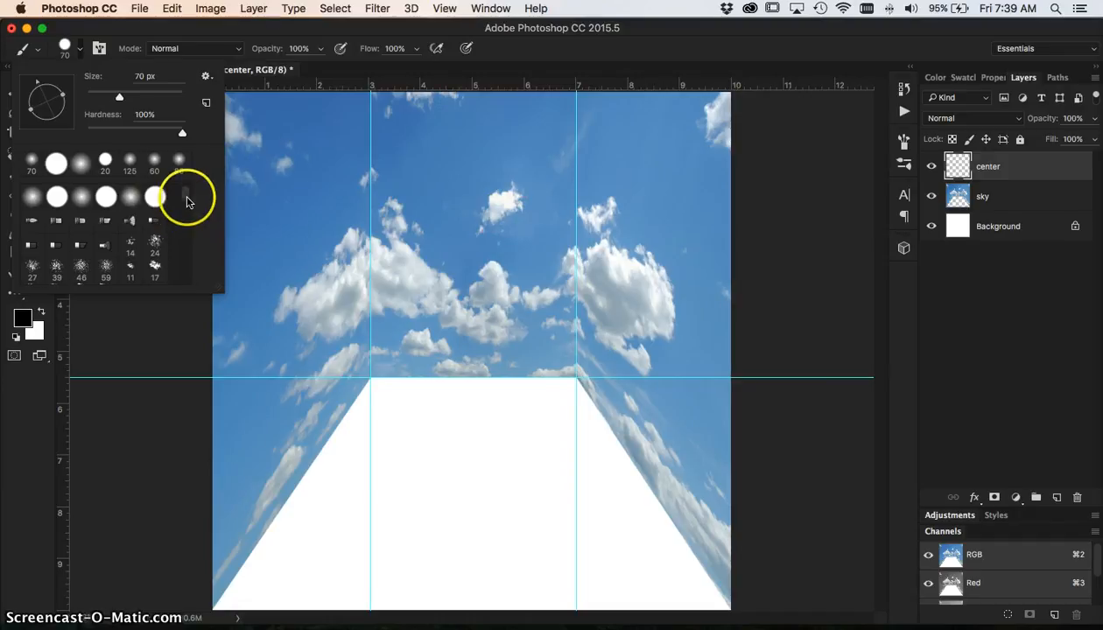
Choose the 1650 px vintage paper texture brush from the newly loaded presets.
drag(185, 196, 186, 285)
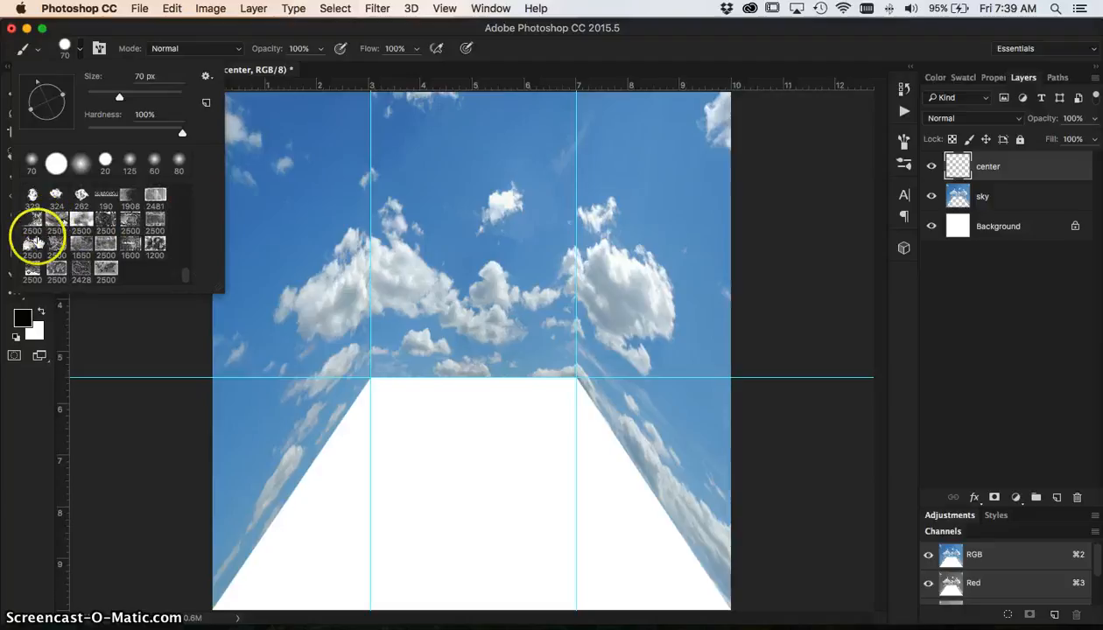
click(80, 245)
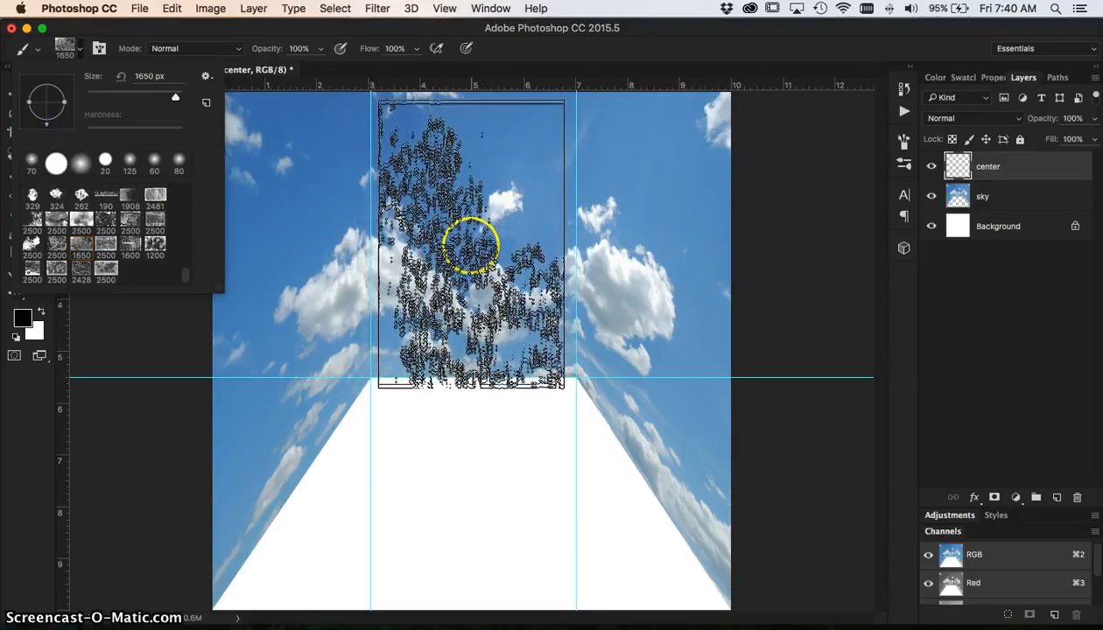
click(82, 49)
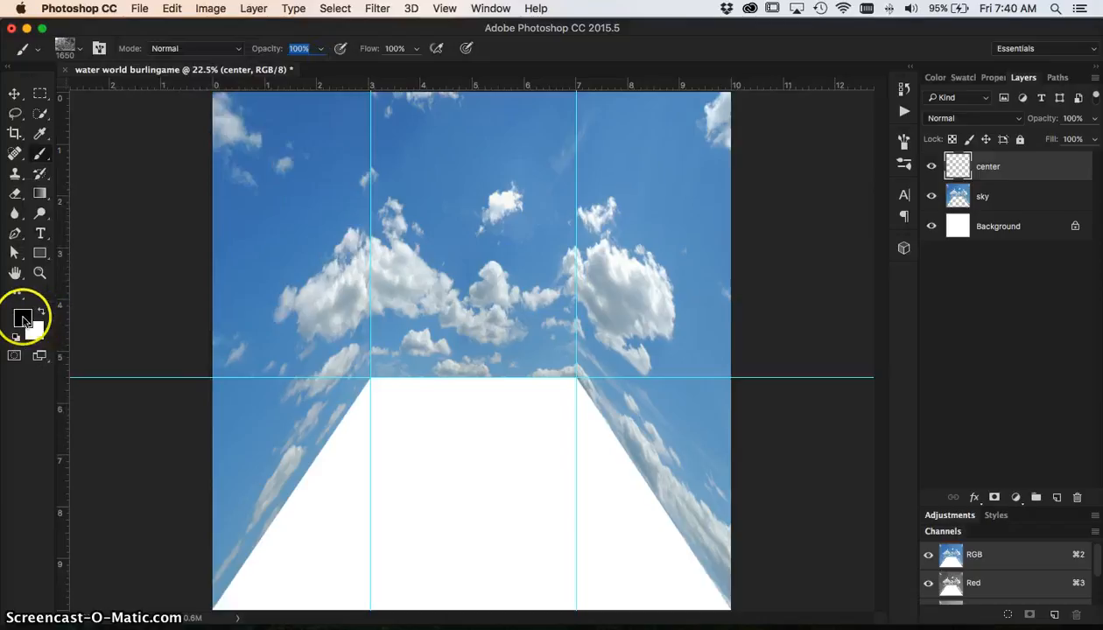
click(22, 319)
click(791, 229)
click(1029, 173)
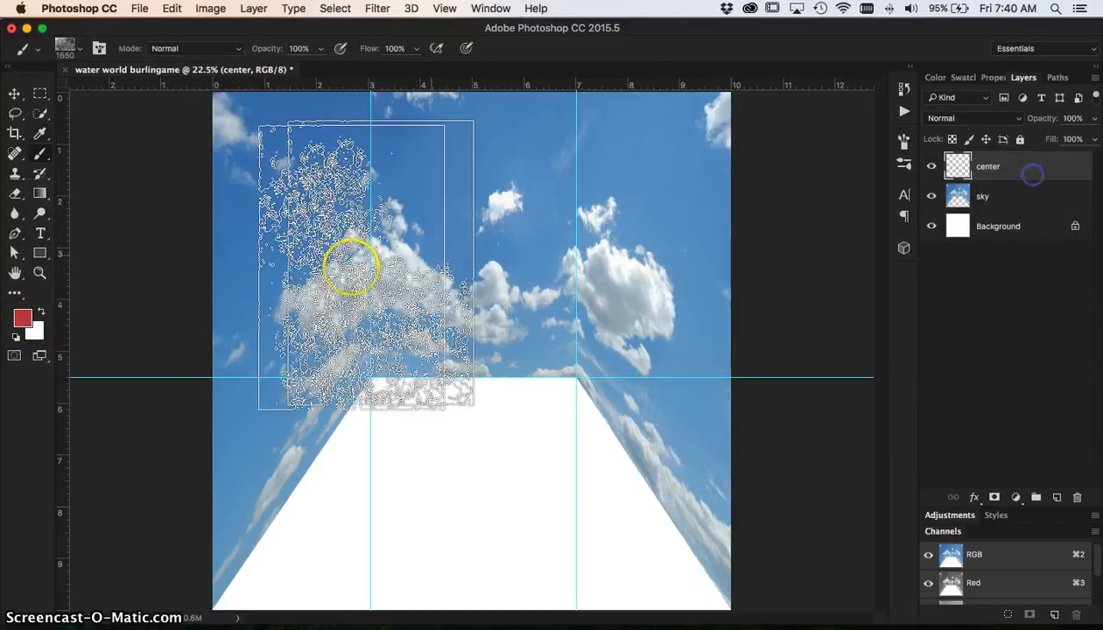
key(d)
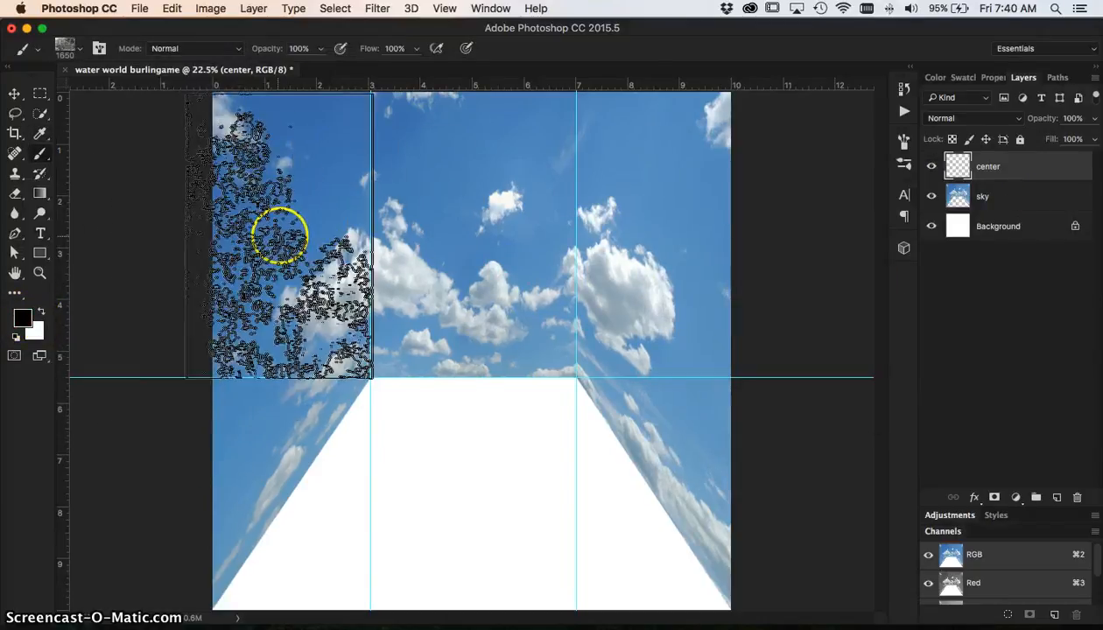
Stamp the black paper texture once on the center layer, between the two vertical guides above the horizontal guide.
drag(279, 235, 464, 230)
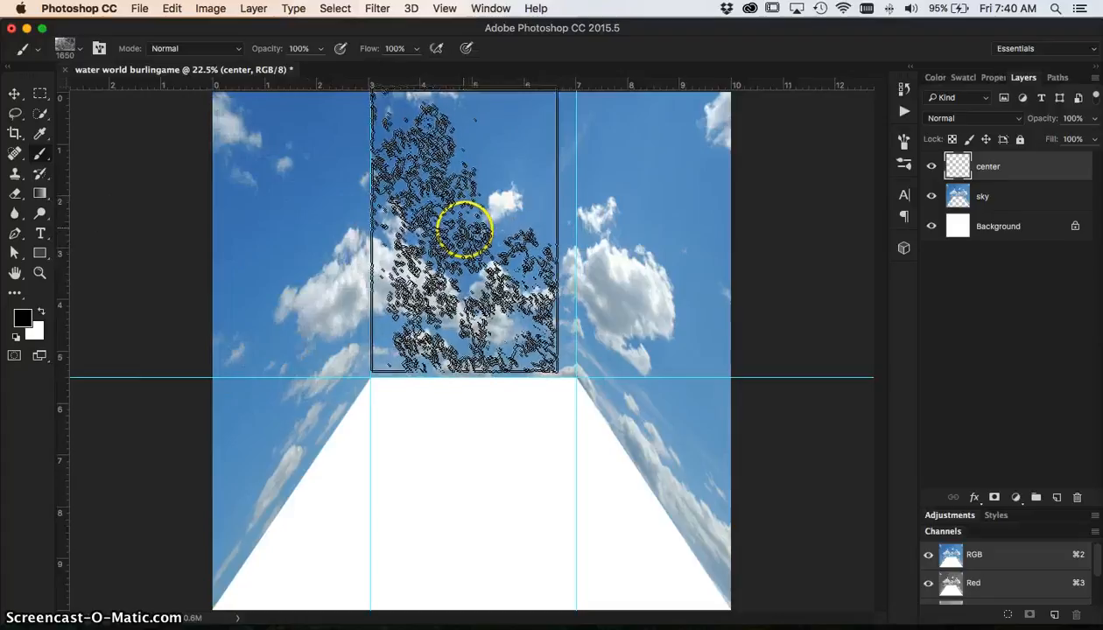
click(473, 234)
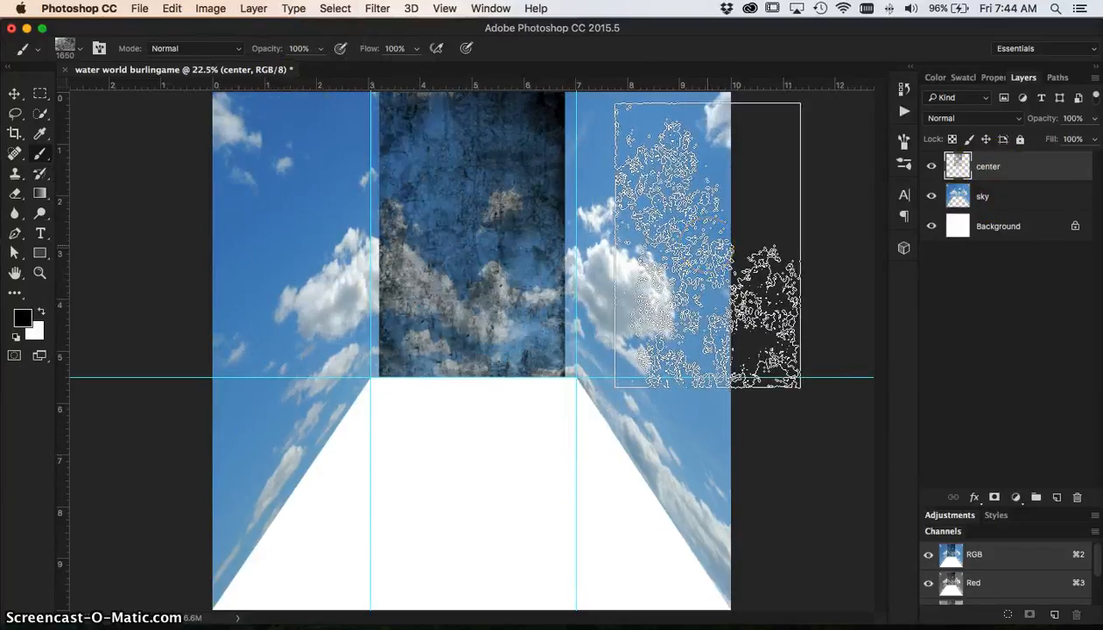
Transform the texture to about 111% width and 100% height so it fills the back wall between the guides.
key(super+t)
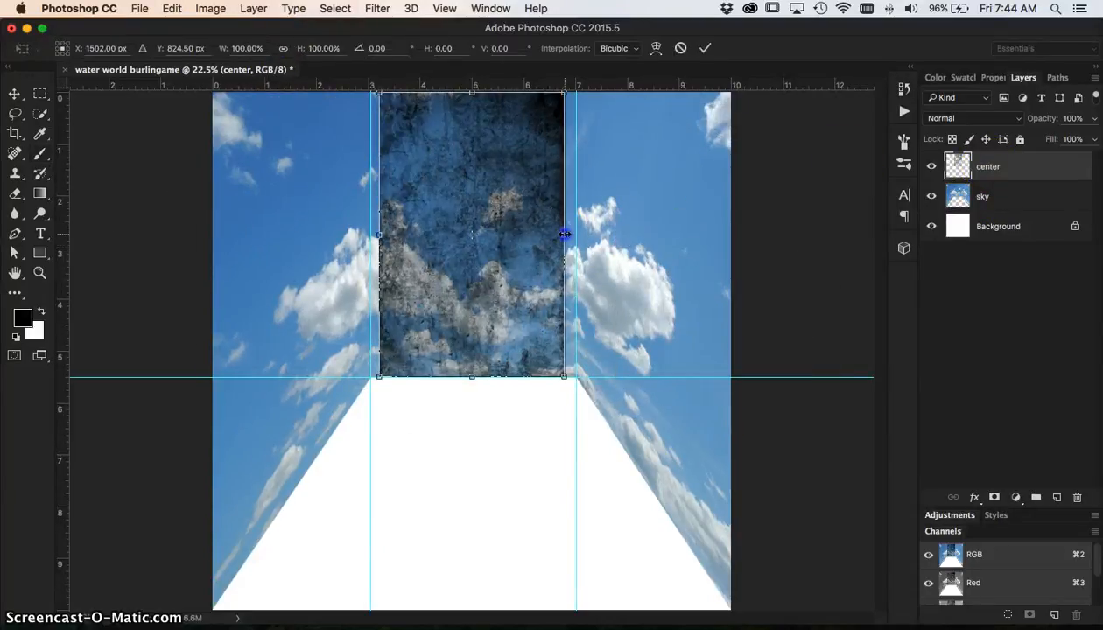
drag(564, 234, 576, 234)
mouse_move(477, 376)
mouse_down()
mouse_move(490, 373)
mouse_move(481, 376)
mouse_up()
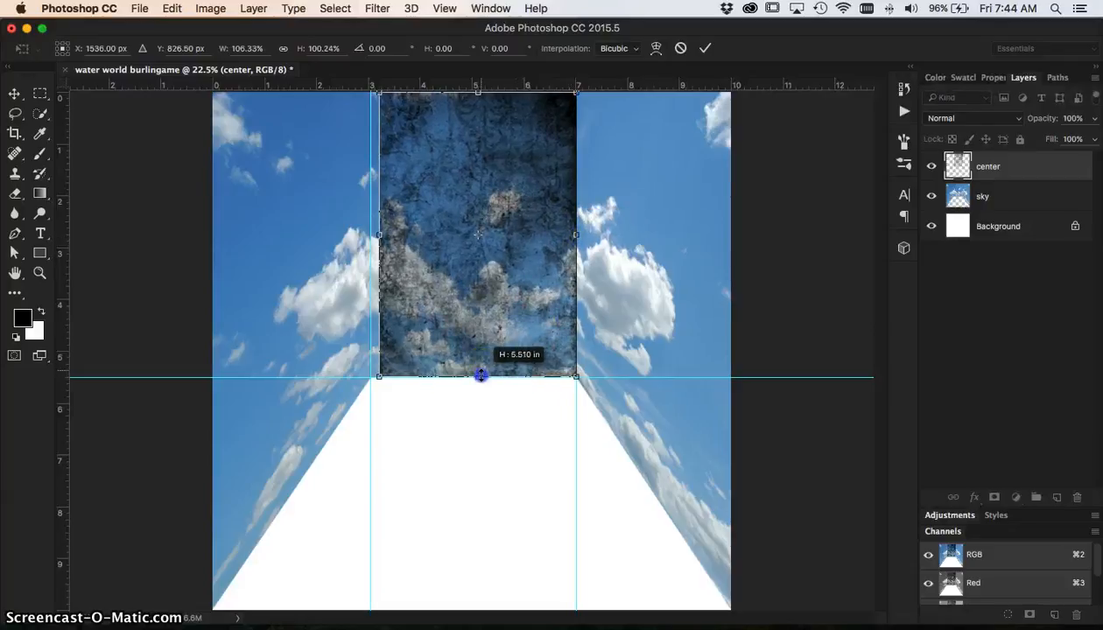
drag(387, 236, 383, 235)
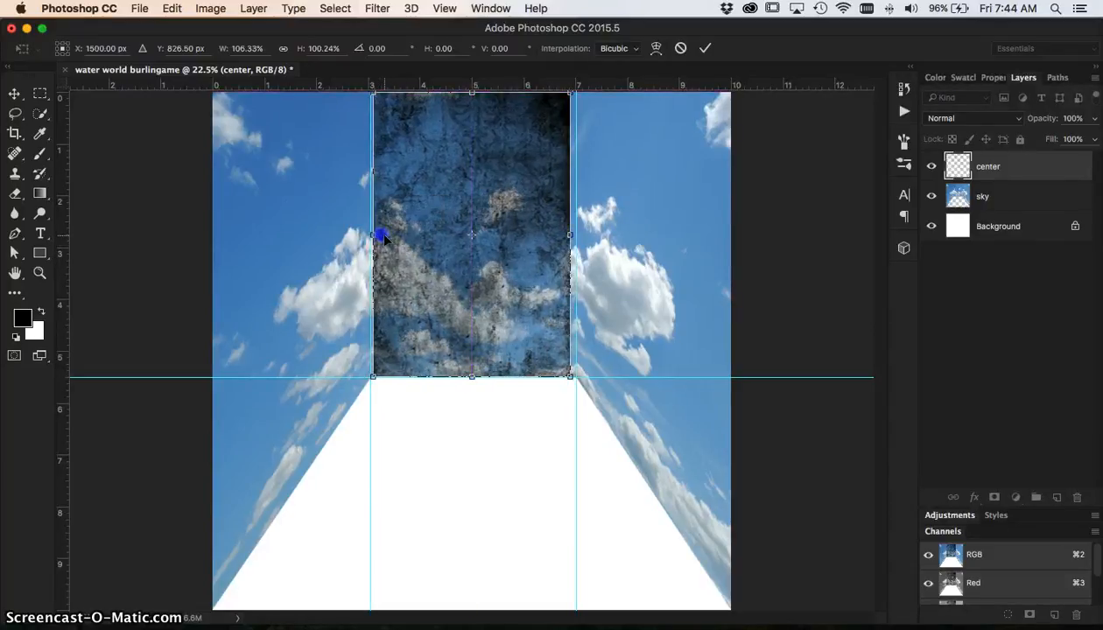
drag(567, 234, 576, 234)
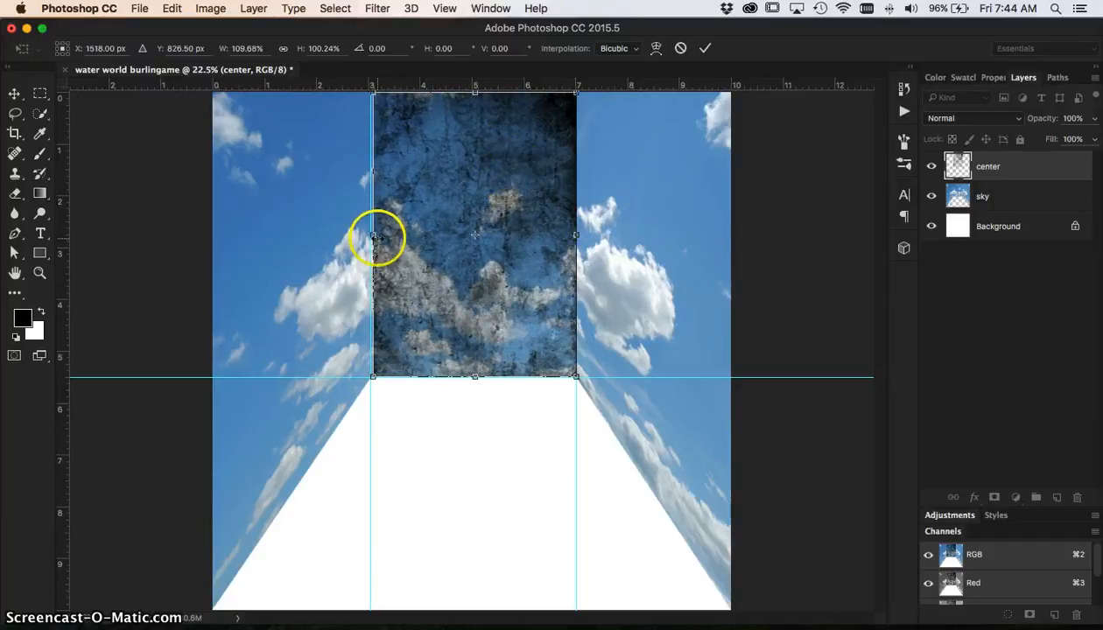
mouse_move(376, 237)
mouse_down()
mouse_move(344, 235)
mouse_move(365, 234)
mouse_up()
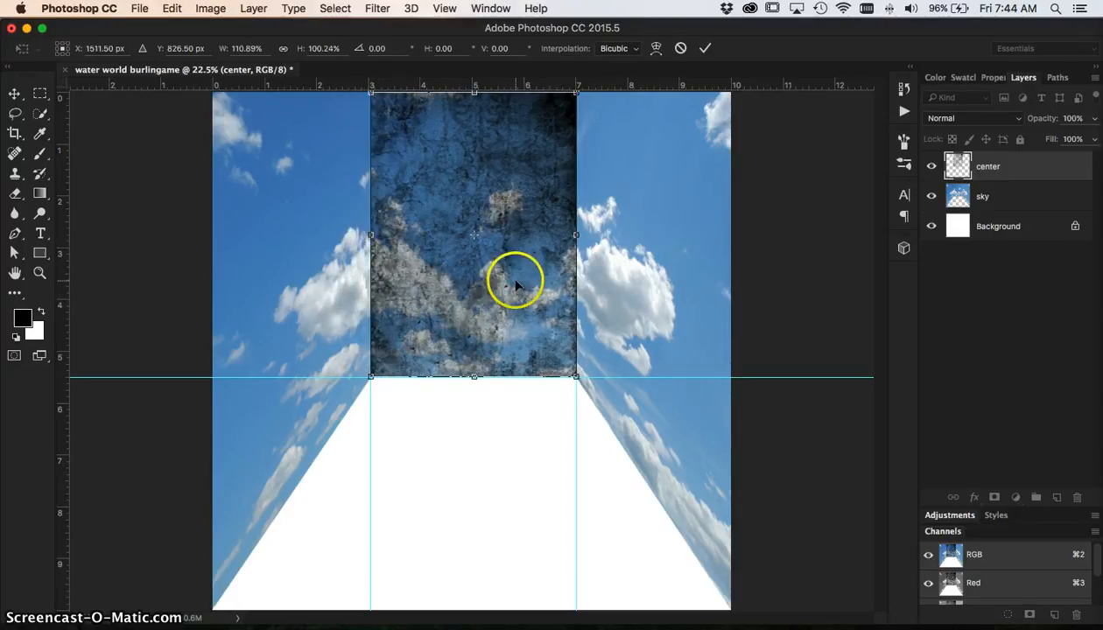
key(Return)
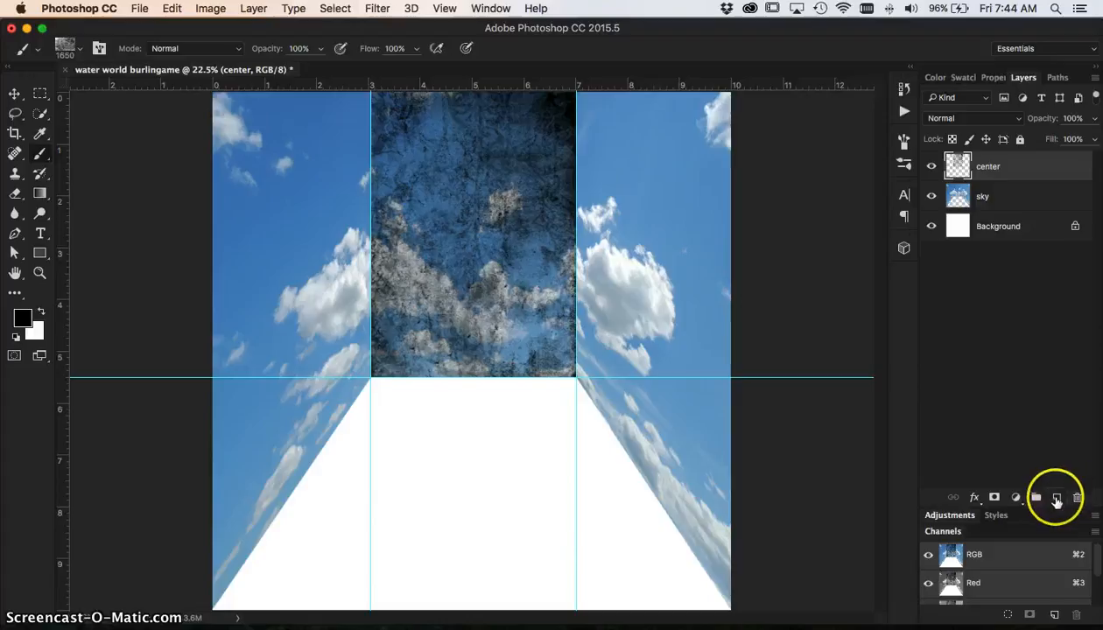
Duplicate the center layer, rename the copy as left, and move it over the left wall against the first vertical guide.
drag(1019, 167, 982, 239)
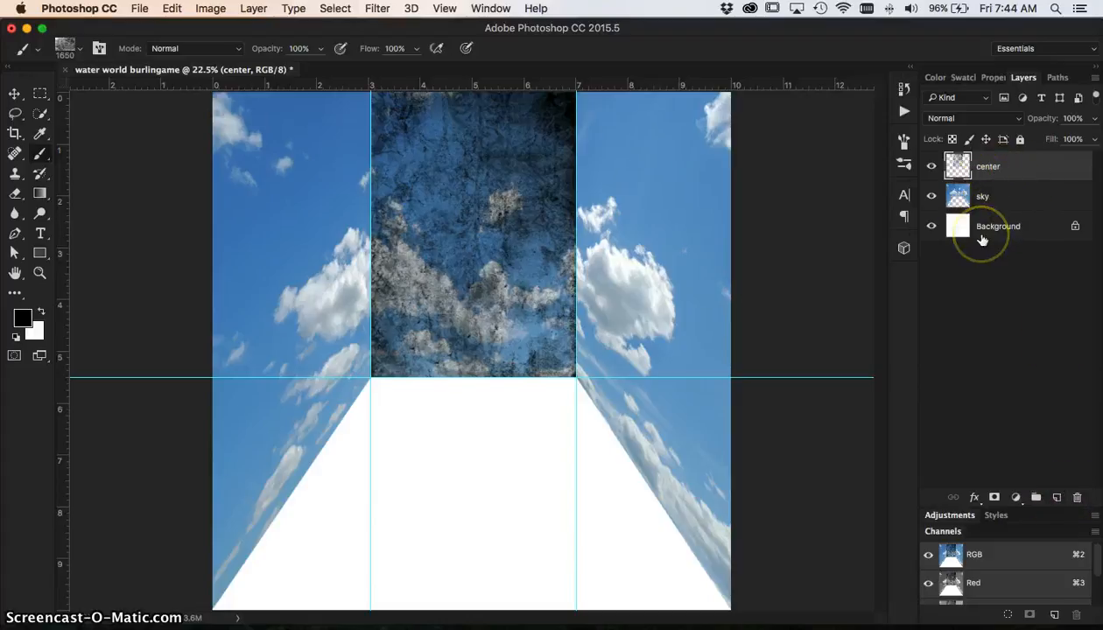
key(super+j)
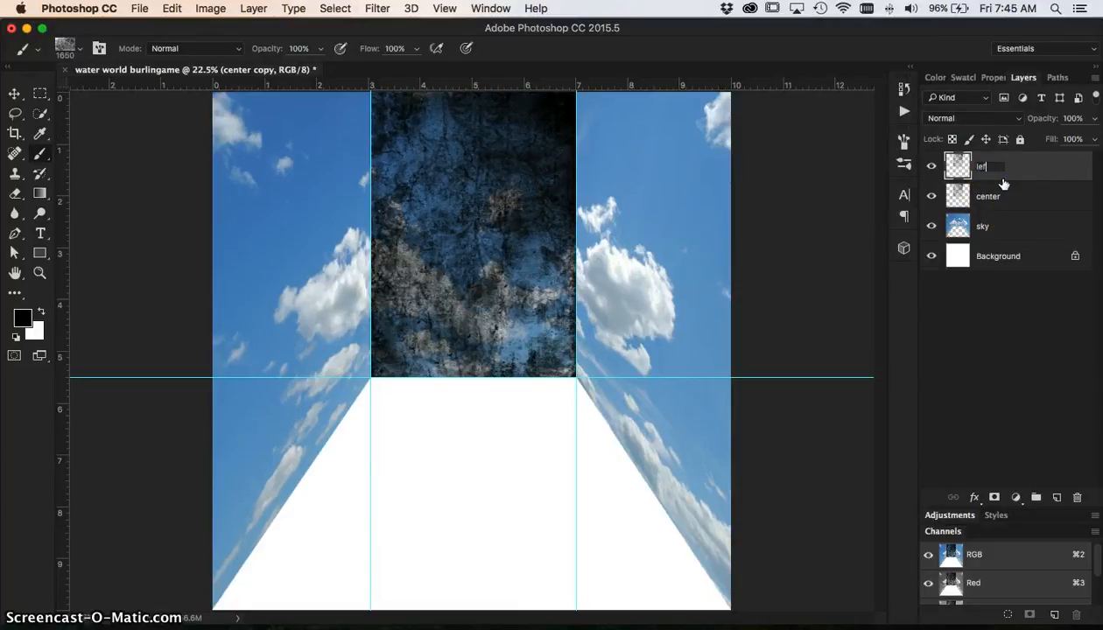
drag(1004, 184, 271, 261)
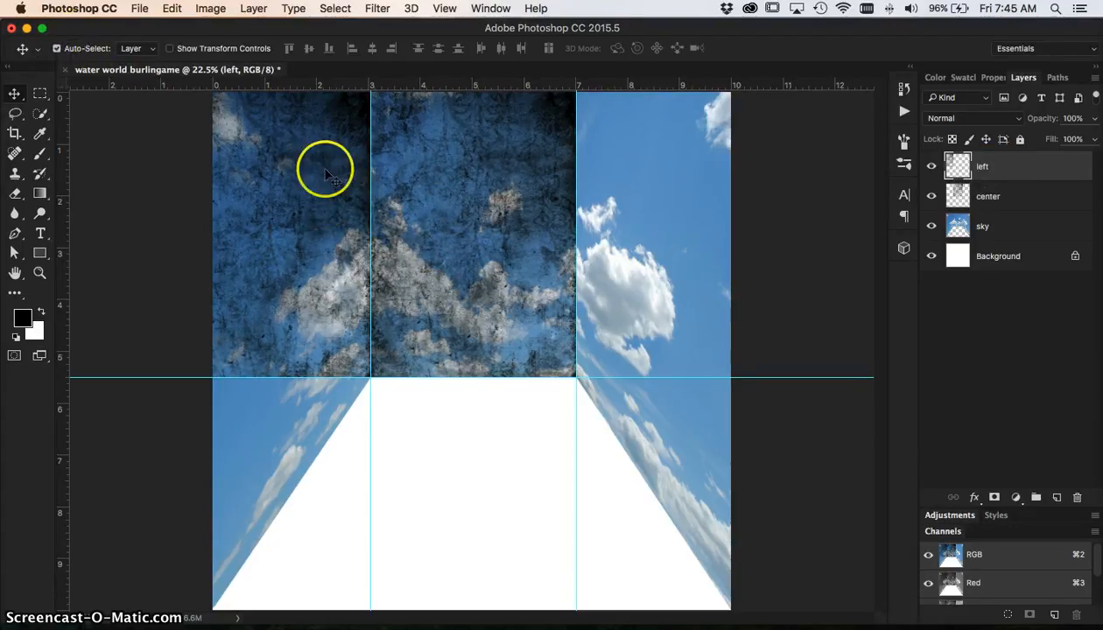
Transform the left texture to about 77% width and skew its outer edge down to the canvas's lower corner, following the left wall.
key(super+t)
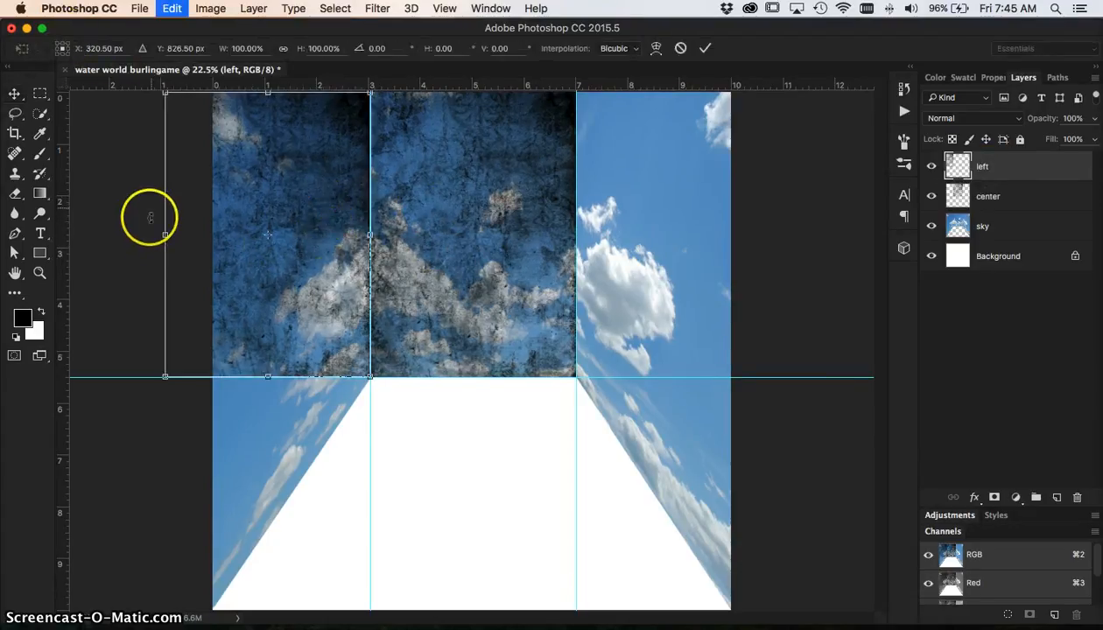
drag(164, 234, 212, 233)
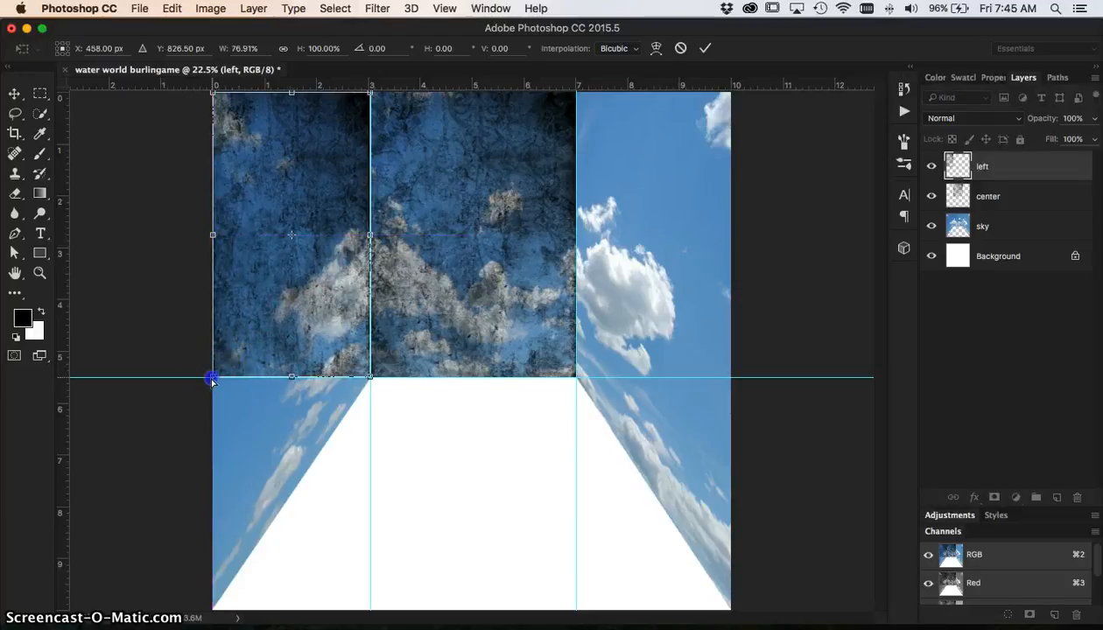
drag(212, 378, 219, 605)
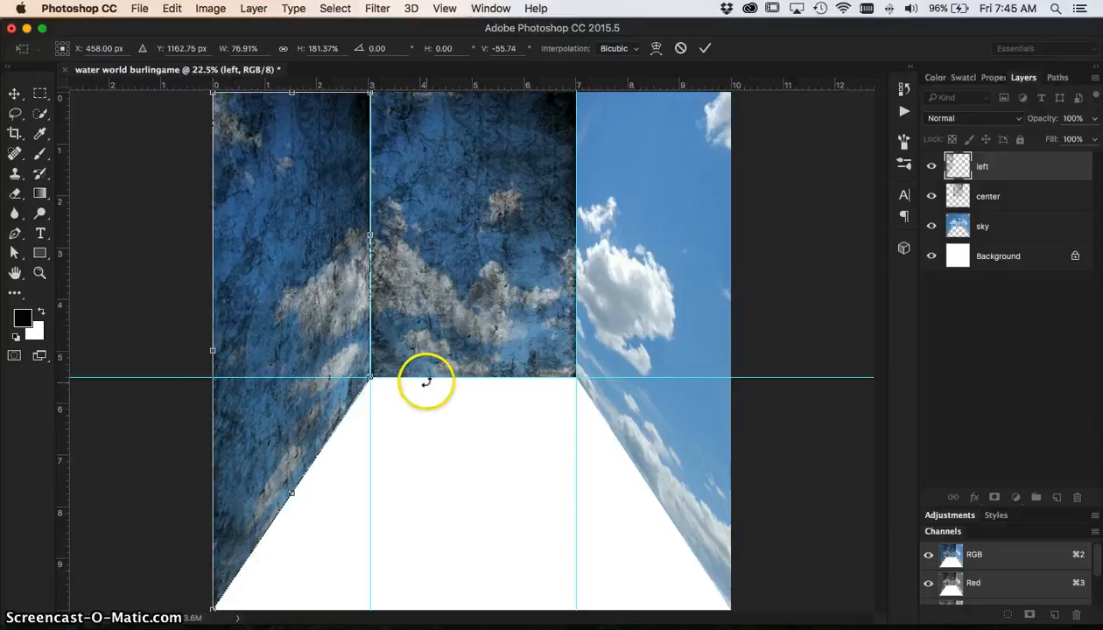
key(Return)
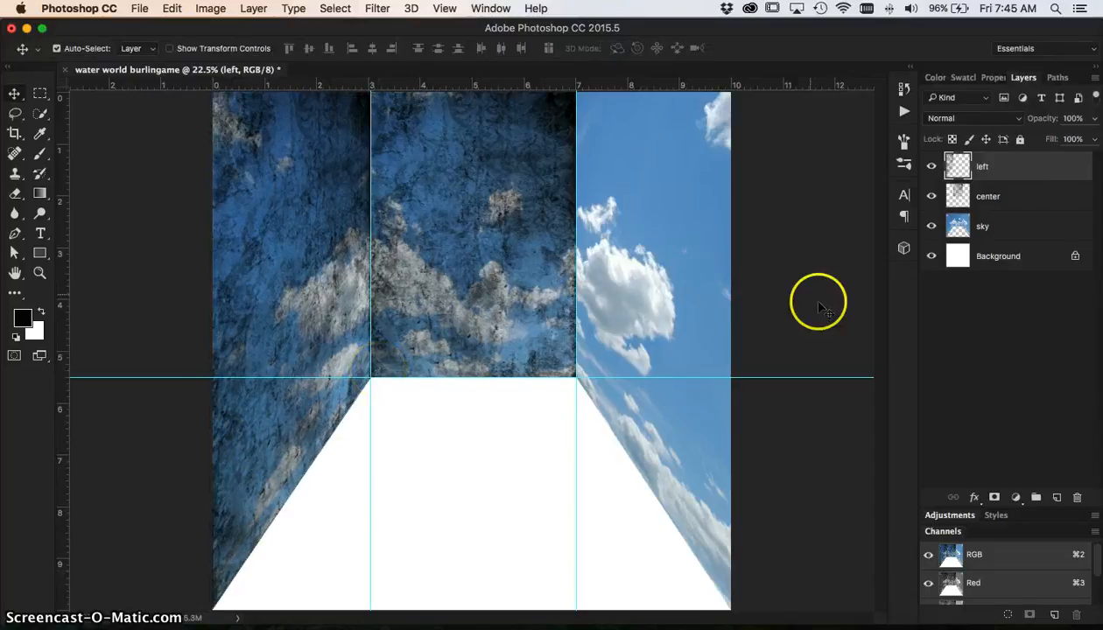
Duplicate the center layer, rename the copy as right, and move it over the right wall against the second vertical guide.
click(1040, 198)
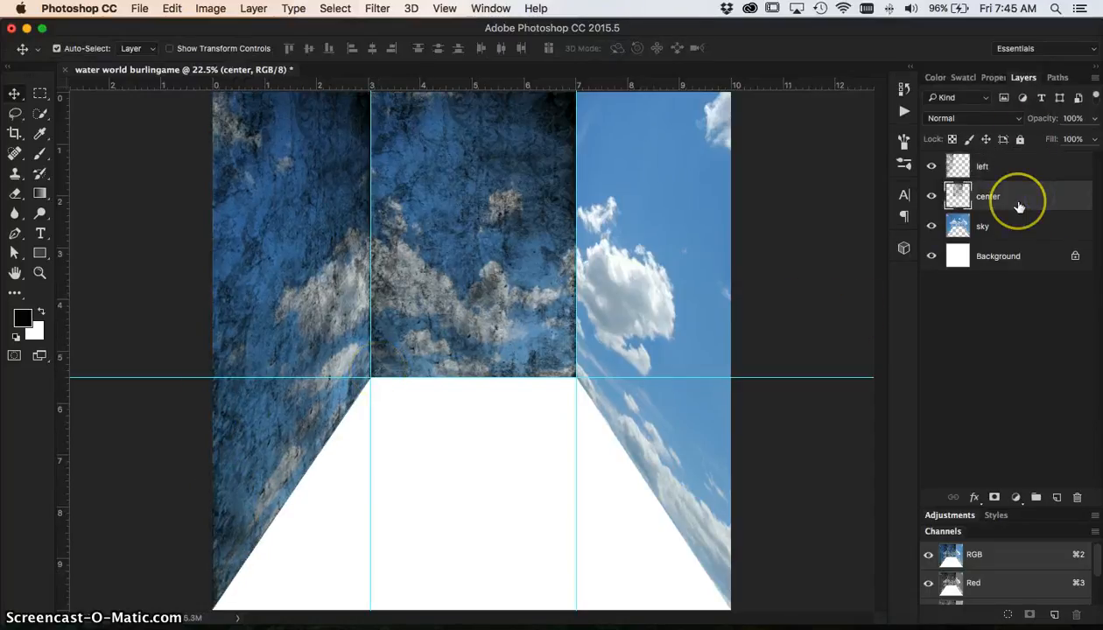
key(super+j)
click(1000, 198)
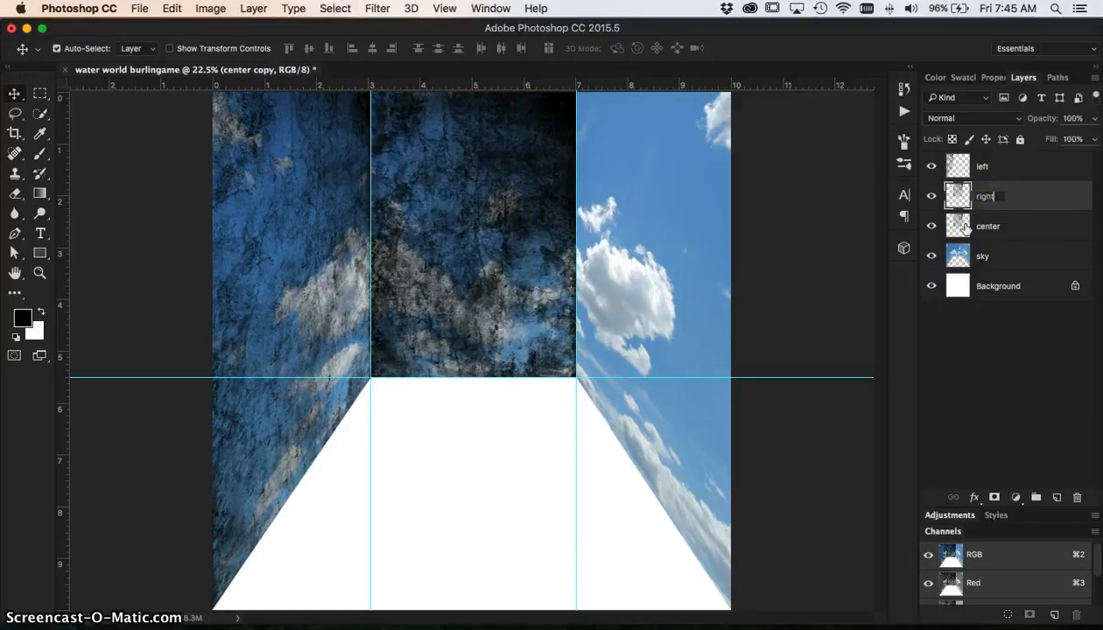
drag(545, 276, 704, 309)
Transform the right texture to about 75% width and skew its outer edge down to the canvas's lower corner, following the right wall.
key(super+t)
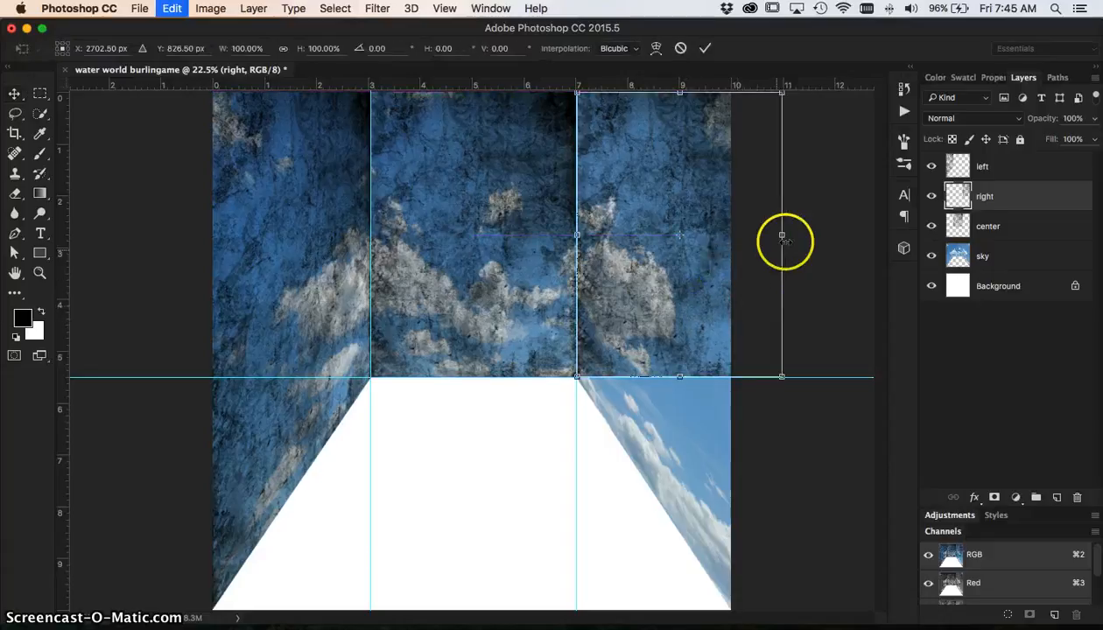
drag(782, 237, 732, 236)
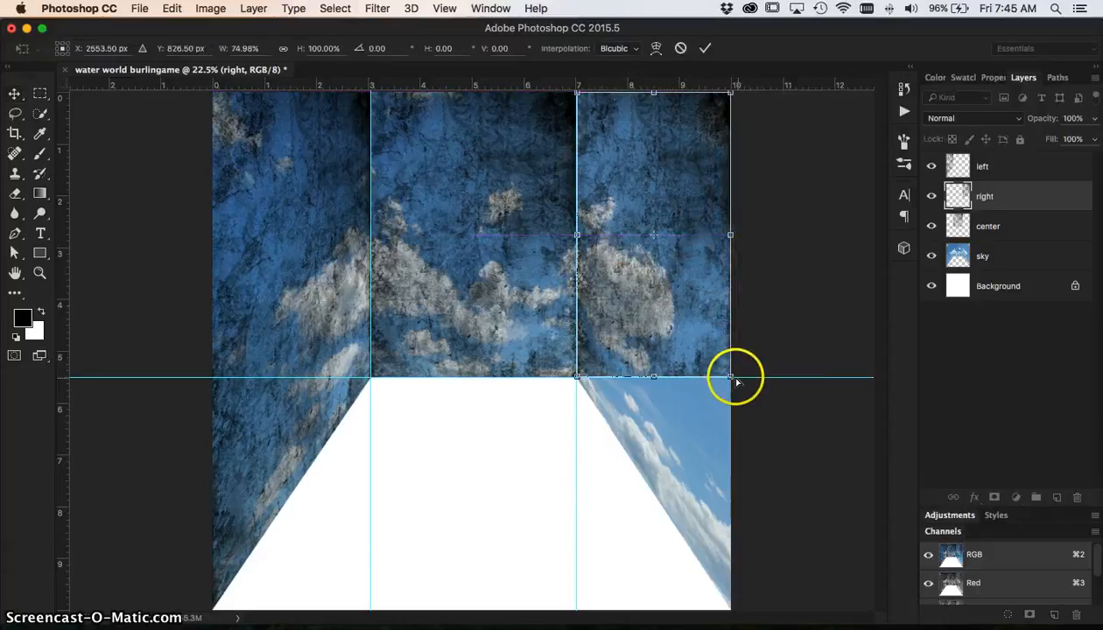
drag(731, 378, 731, 607)
key(Return)
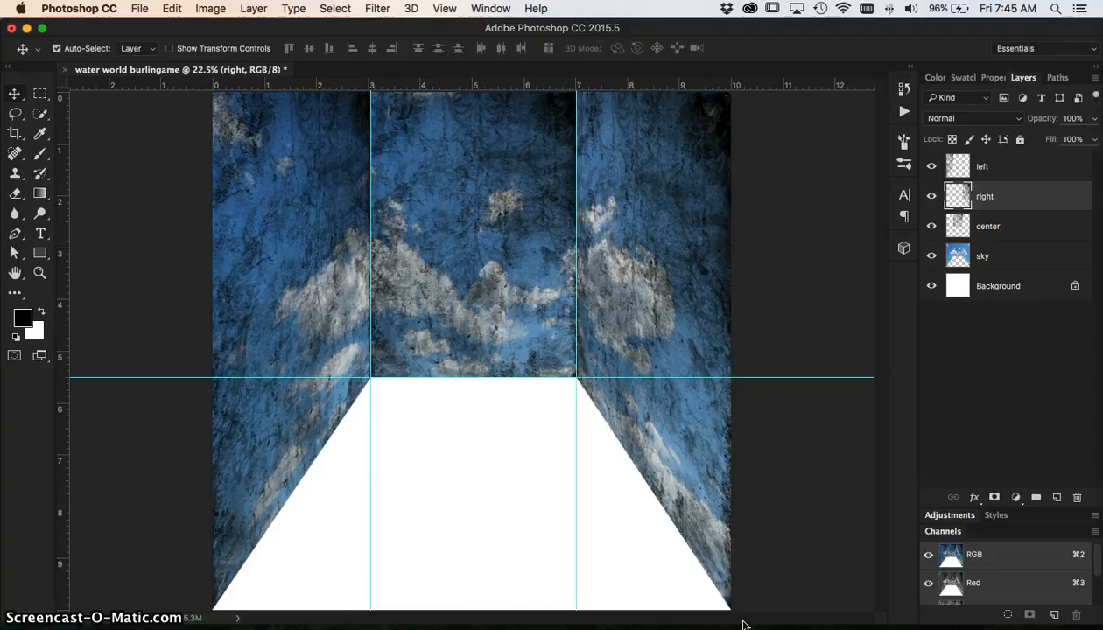
Group the center, right and left layers and name the group texture.
click(984, 221)
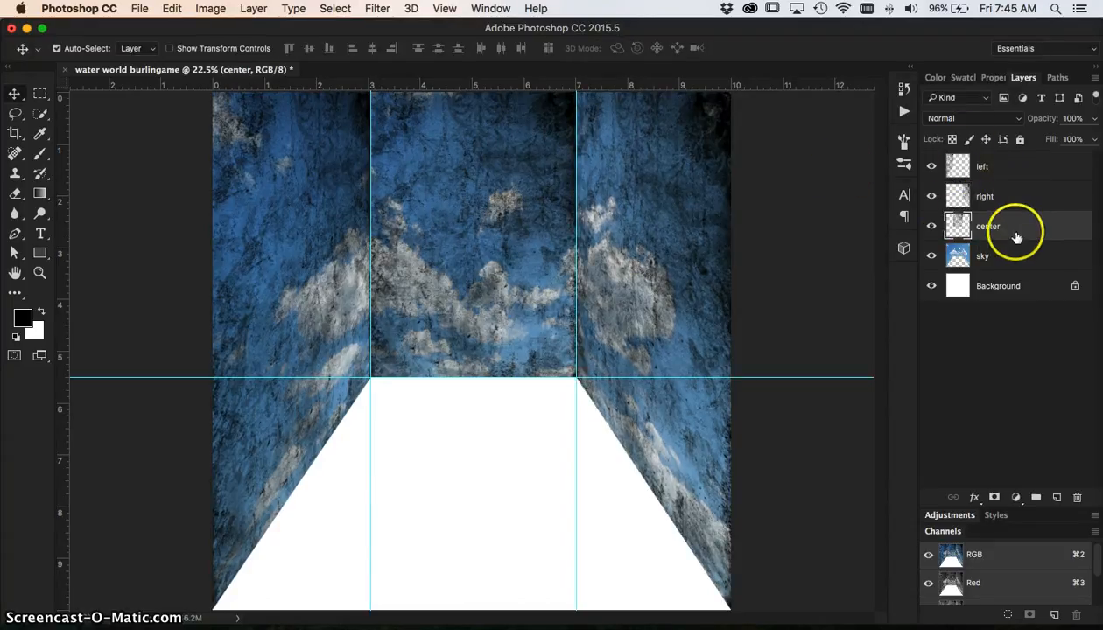
shift+click(1009, 197)
shift+click(1030, 169)
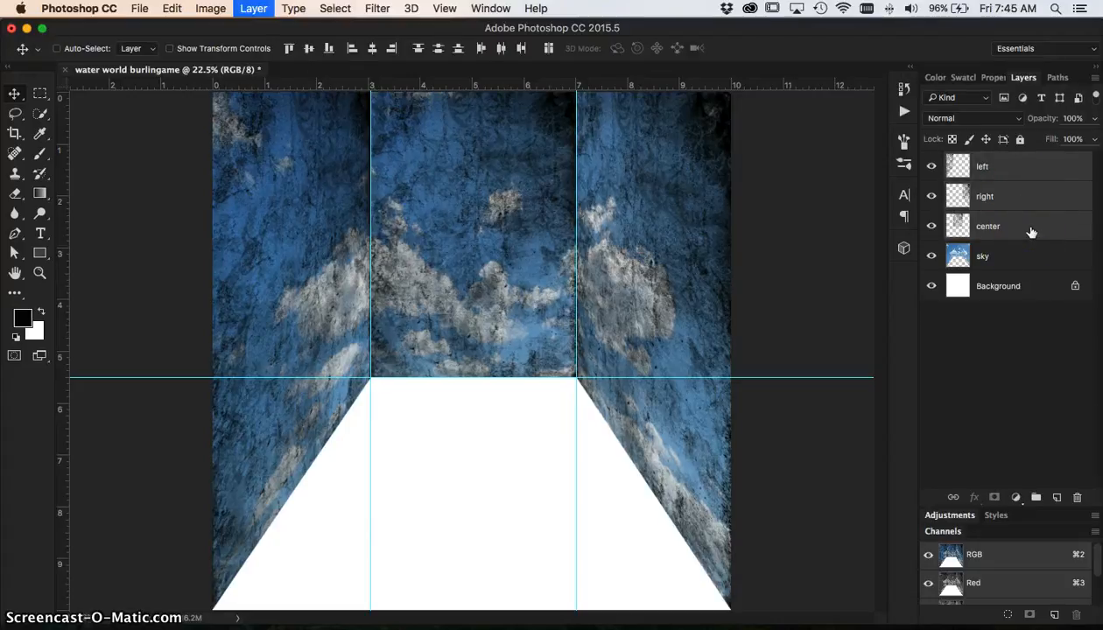
key(super+g)
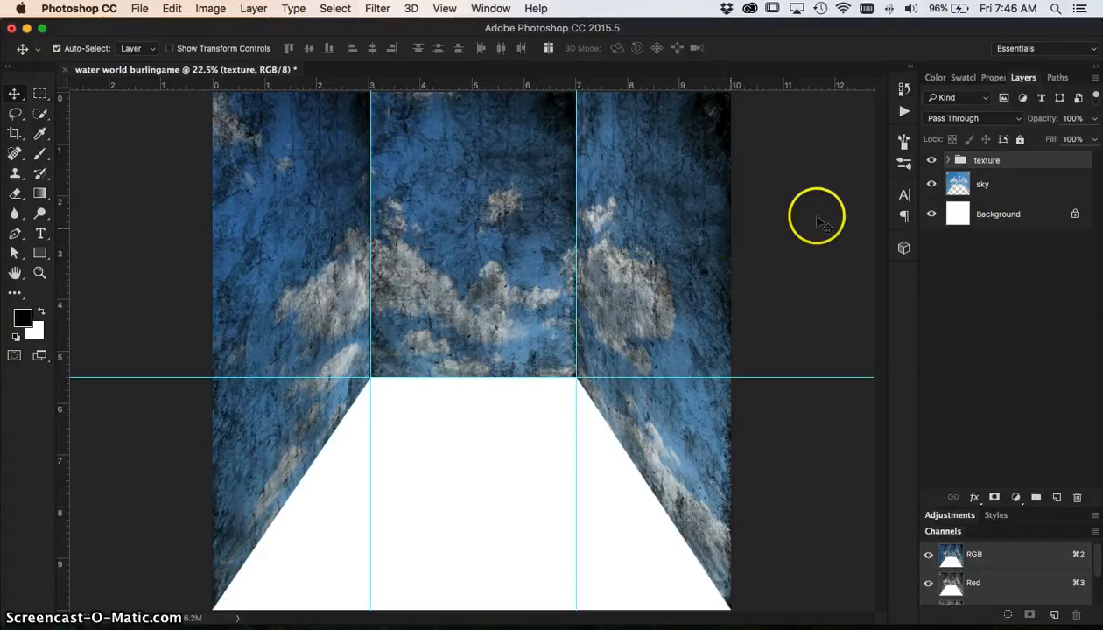
Set the texture group's opacity to 66% and add a layer mask to the group.
drag(981, 196, 975, 168)
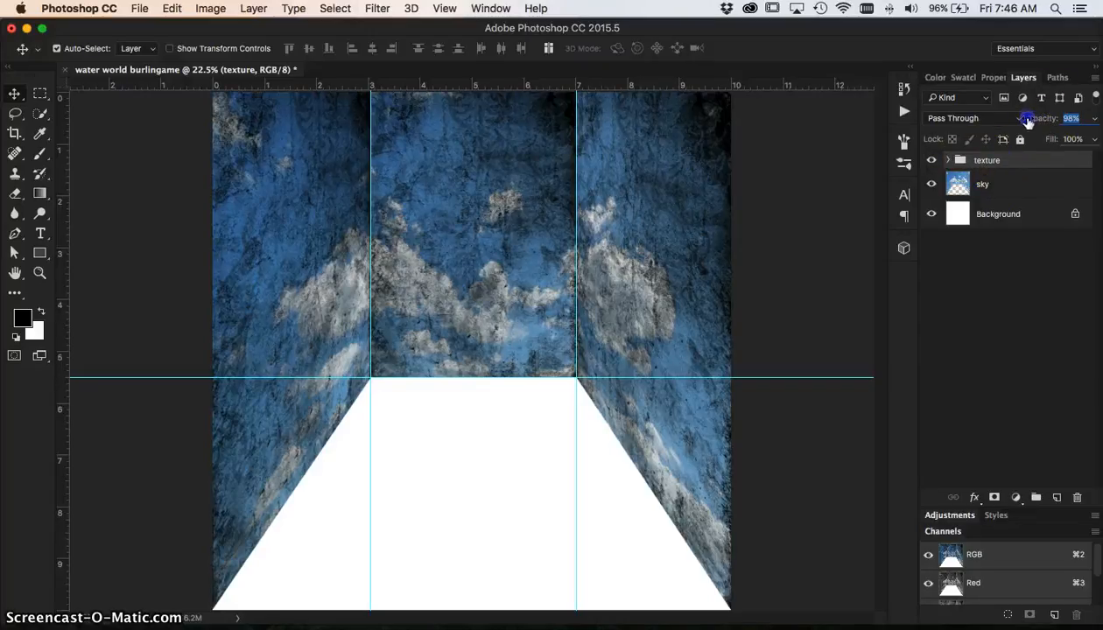
drag(1033, 121, 1042, 122)
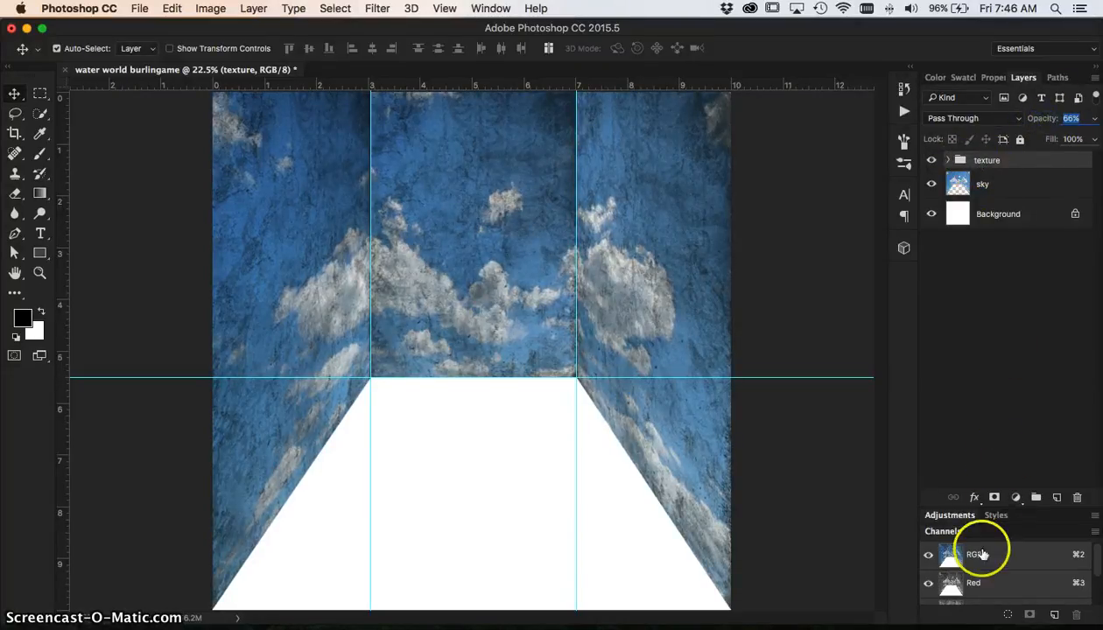
click(994, 497)
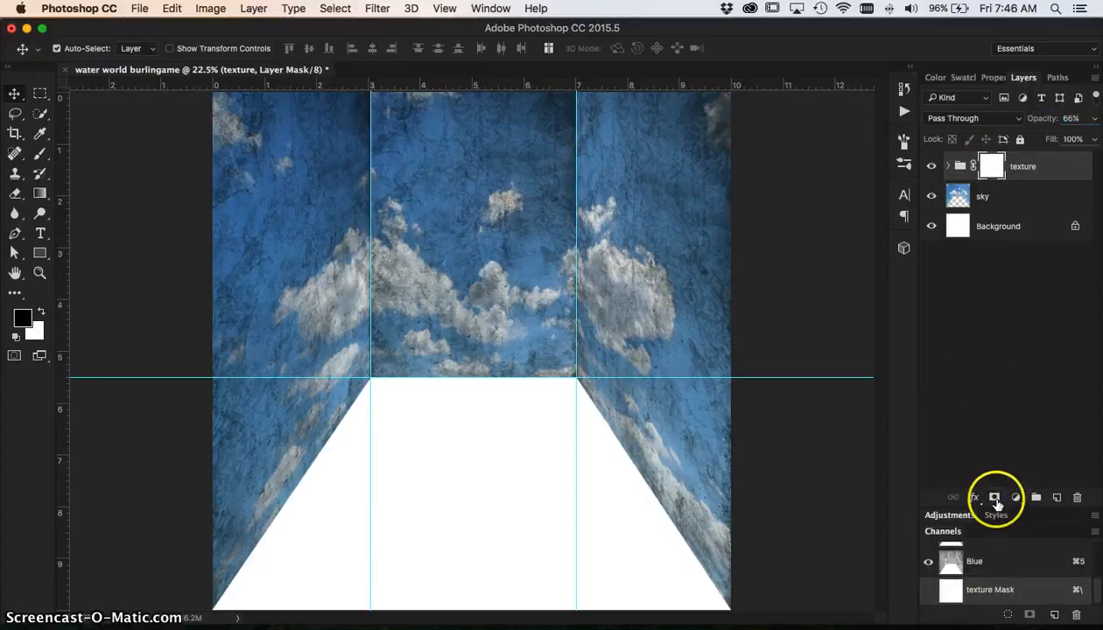
Set up a soft round brush at 380 px with 0% hardness and 24% opacity.
key(b)
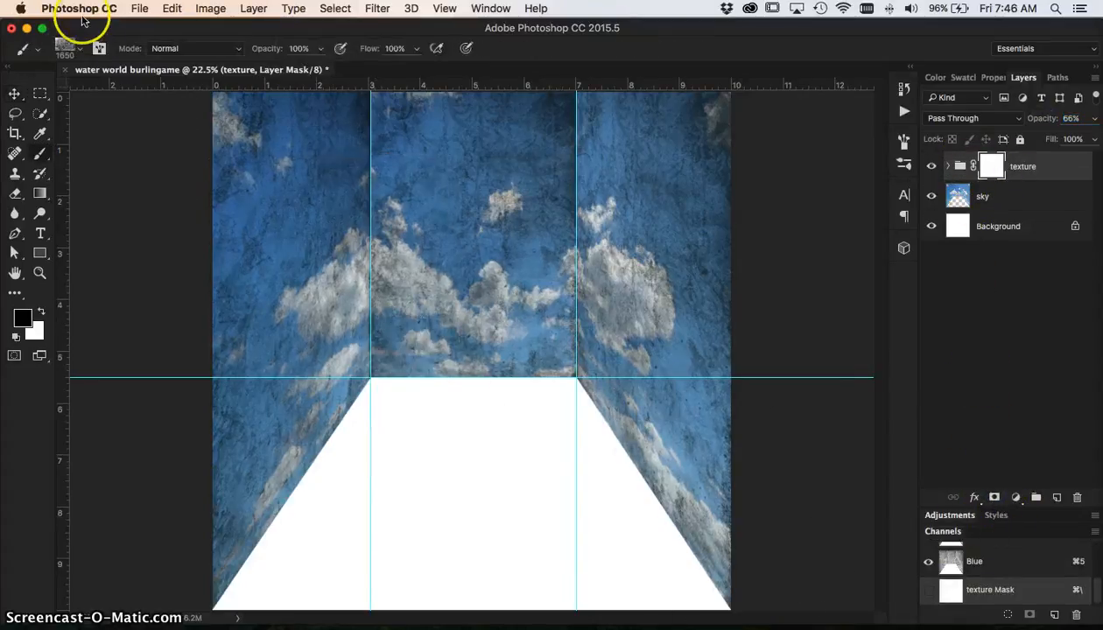
click(82, 49)
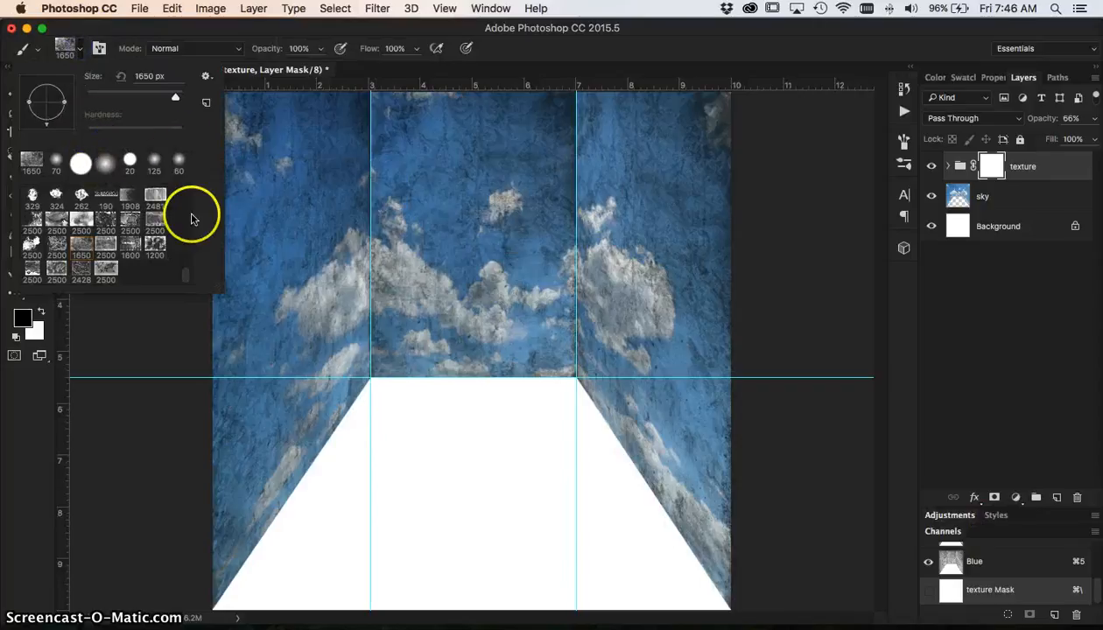
scroll(184, 277, up, 5)
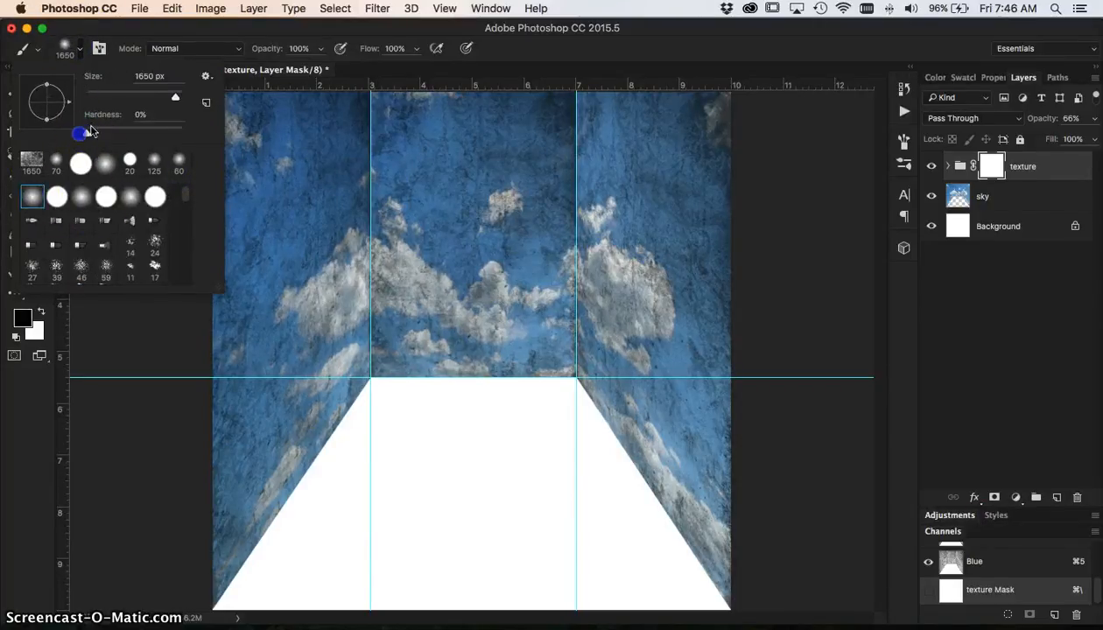
drag(176, 96, 169, 101)
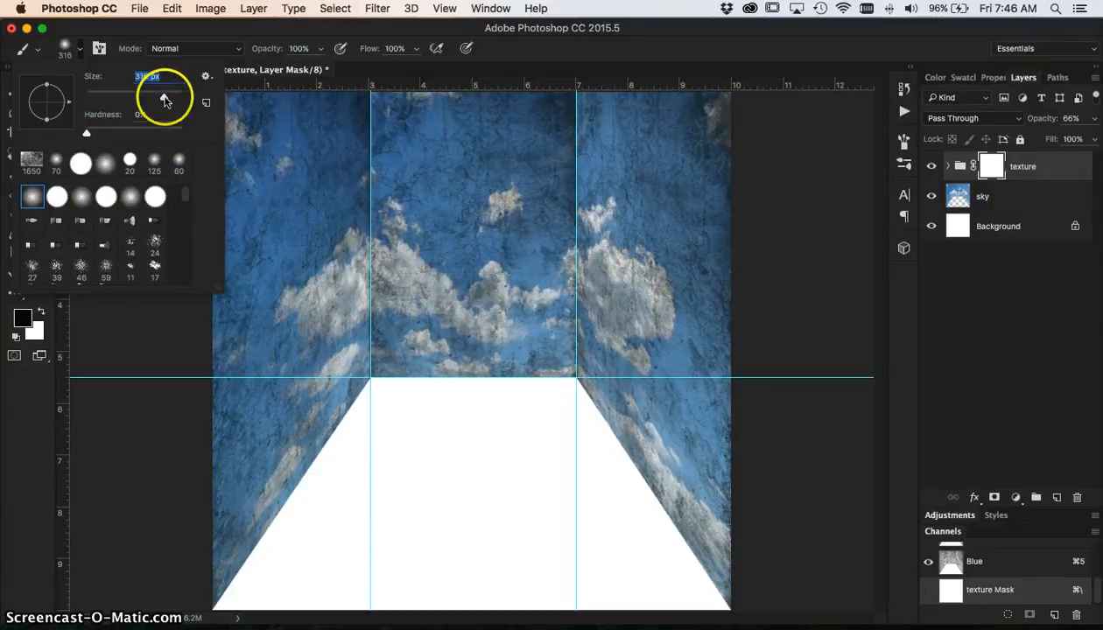
drag(268, 51, 267, 53)
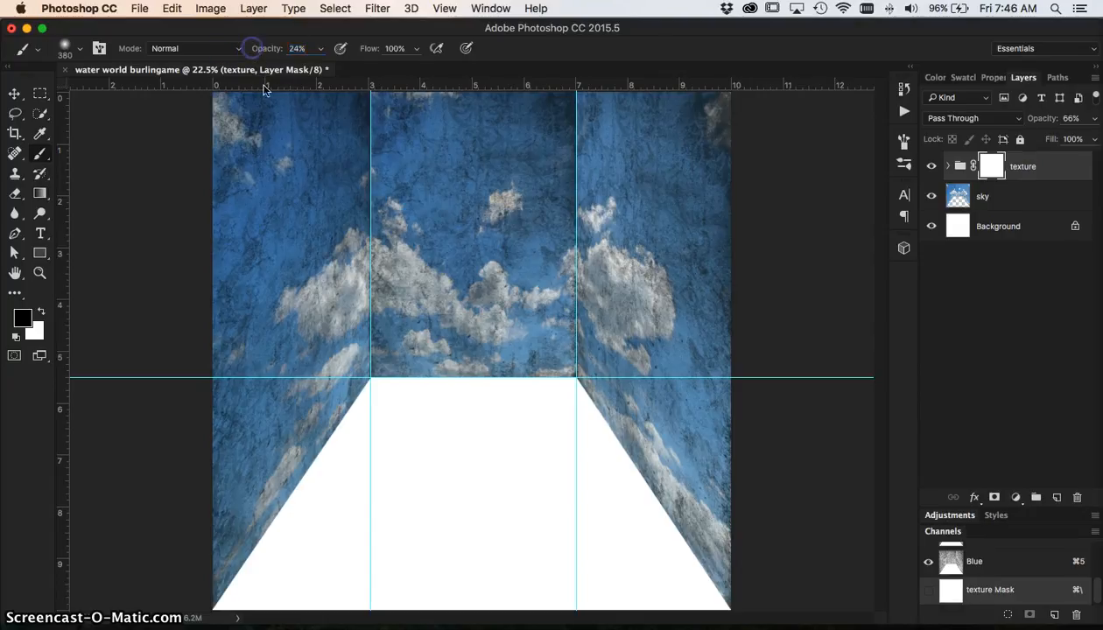
Paint black on the texture group's mask to fade the texture across all three walls except along the corners, raising the brush opacity to 67%.
key(super+minus)
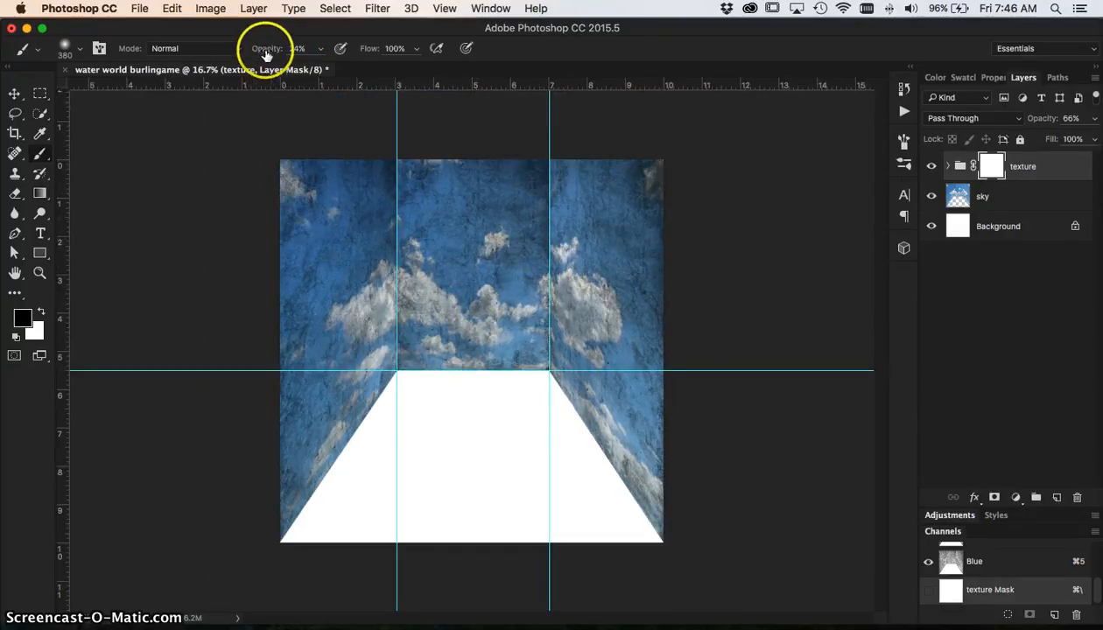
drag(306, 179, 302, 273)
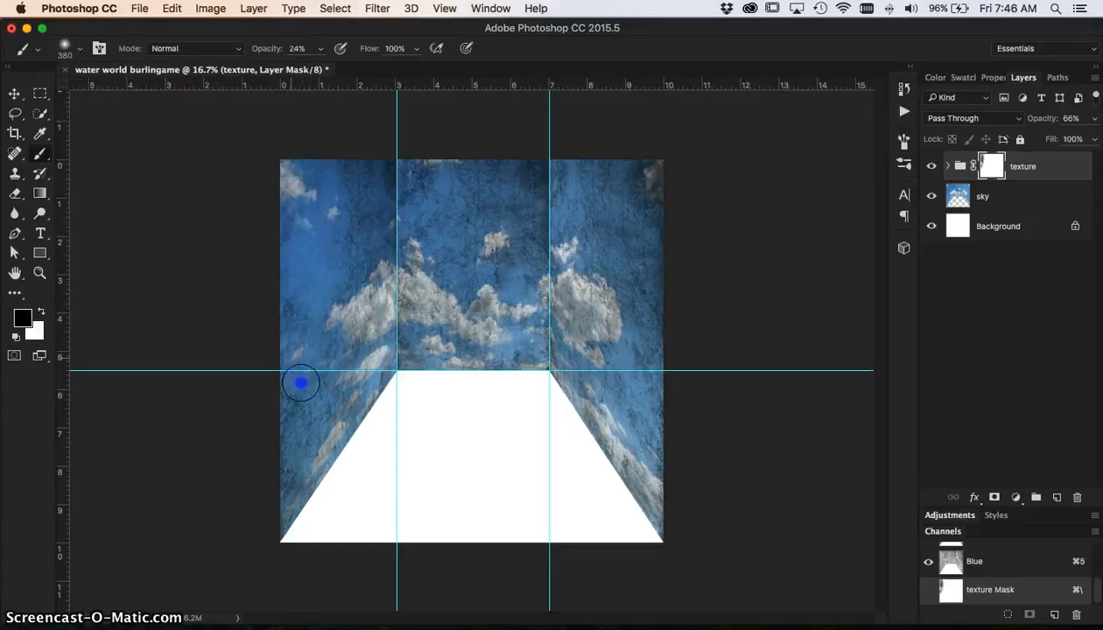
mouse_move(300, 382)
mouse_down()
mouse_move(299, 444)
mouse_move(322, 400)
mouse_up()
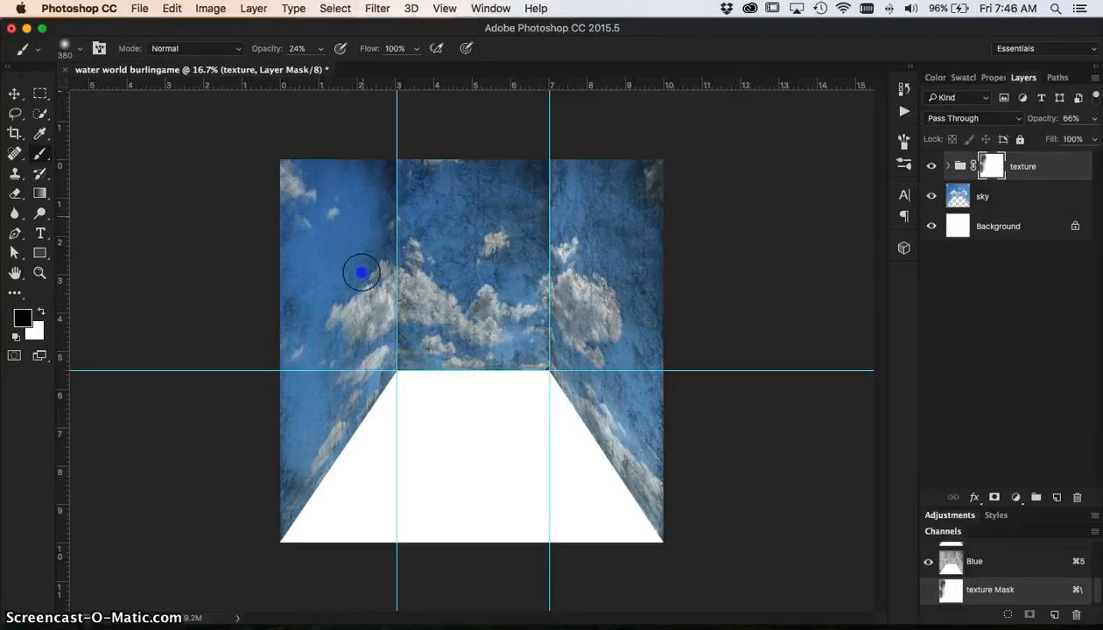
mouse_move(300, 503)
mouse_down()
mouse_move(356, 426)
mouse_move(322, 485)
mouse_up()
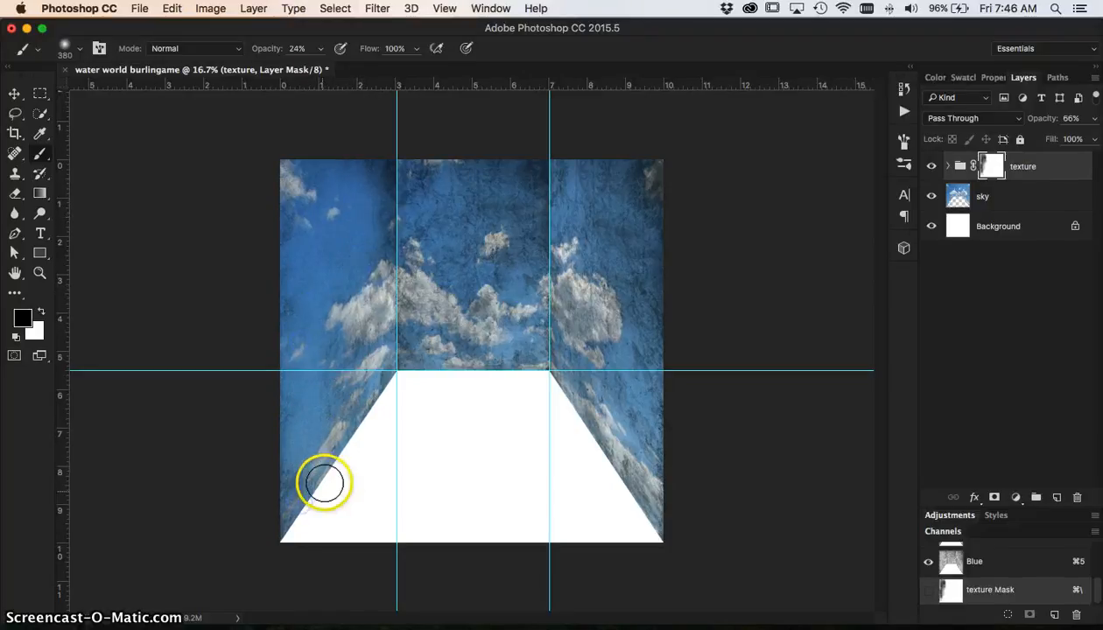
mouse_move(374, 198)
mouse_down()
mouse_move(401, 165)
mouse_move(404, 332)
mouse_move(421, 184)
mouse_move(522, 186)
mouse_move(518, 300)
mouse_up()
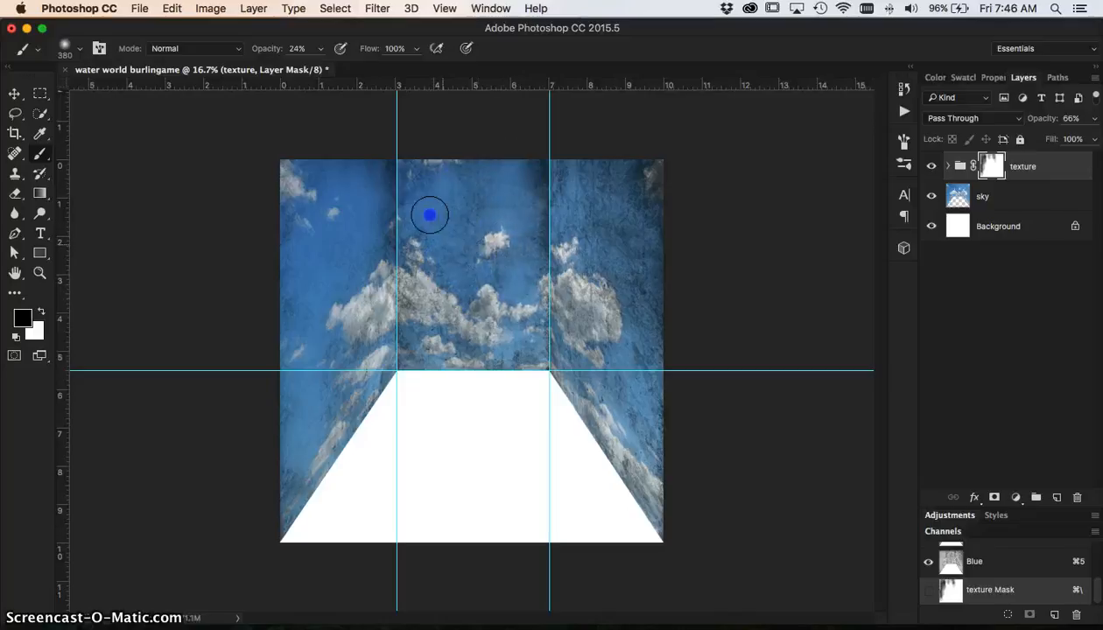
mouse_move(439, 321)
mouse_down()
mouse_move(275, 52)
mouse_move(439, 217)
mouse_move(445, 298)
mouse_move(425, 349)
mouse_move(488, 341)
mouse_move(475, 343)
mouse_move(469, 261)
mouse_move(467, 271)
mouse_move(432, 220)
mouse_move(459, 208)
mouse_move(481, 175)
mouse_move(494, 183)
mouse_move(433, 153)
mouse_move(588, 224)
mouse_move(623, 166)
mouse_move(652, 190)
mouse_move(654, 399)
mouse_move(613, 245)
mouse_move(588, 292)
mouse_move(673, 476)
mouse_up()
mouse_move(600, 362)
mouse_down()
mouse_move(582, 352)
mouse_move(562, 219)
mouse_up()
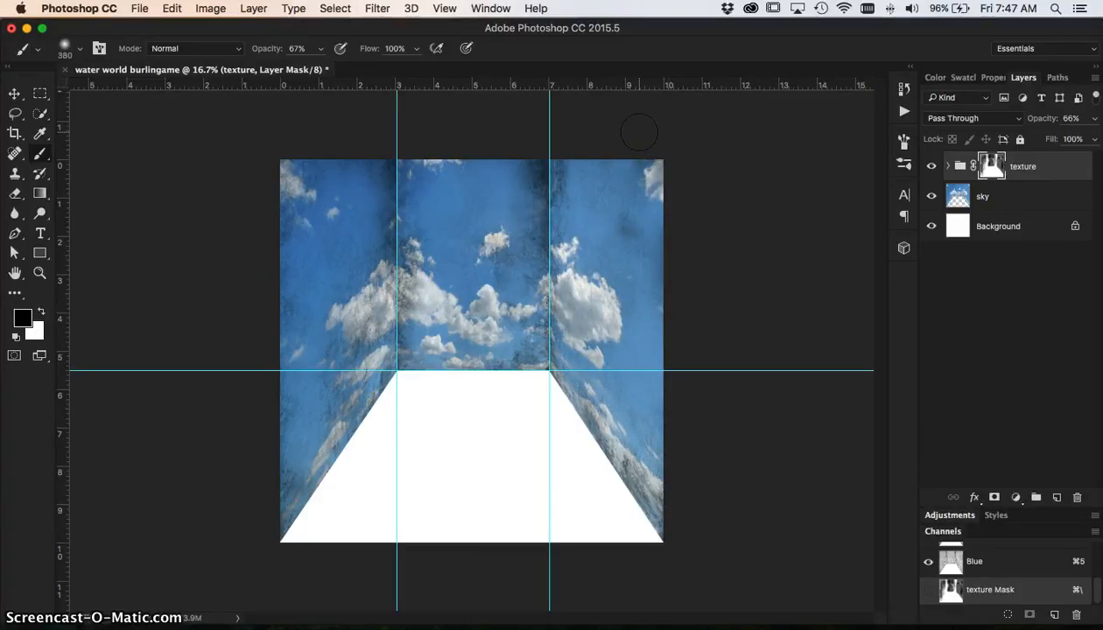
Hide the guides and set the texture group's opacity to 70%.
key(super+semicolon)
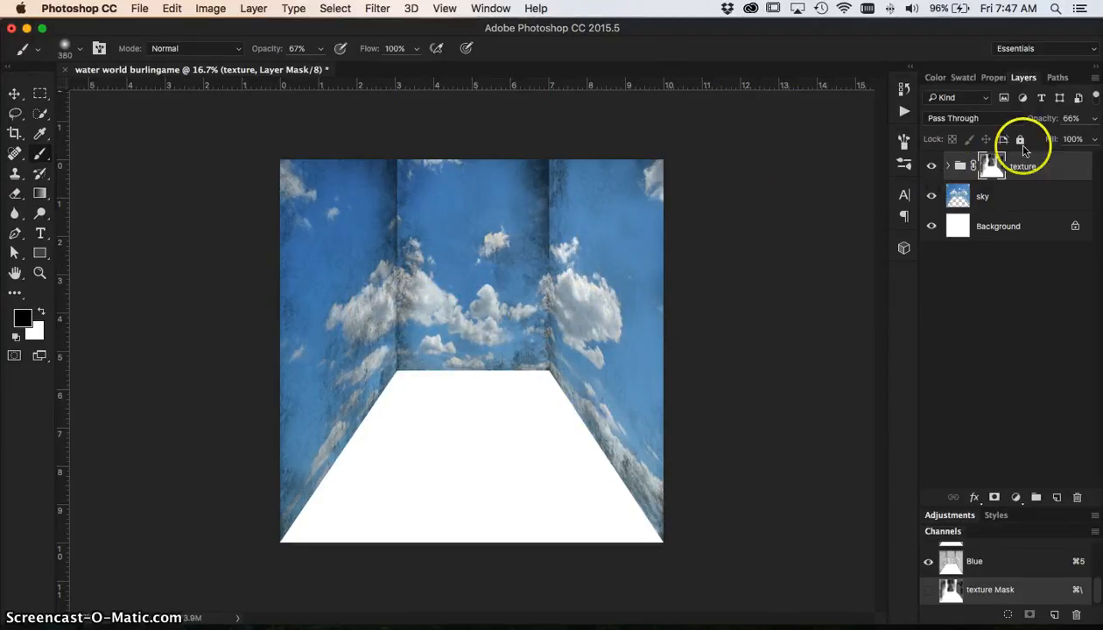
drag(1031, 120, 1037, 121)
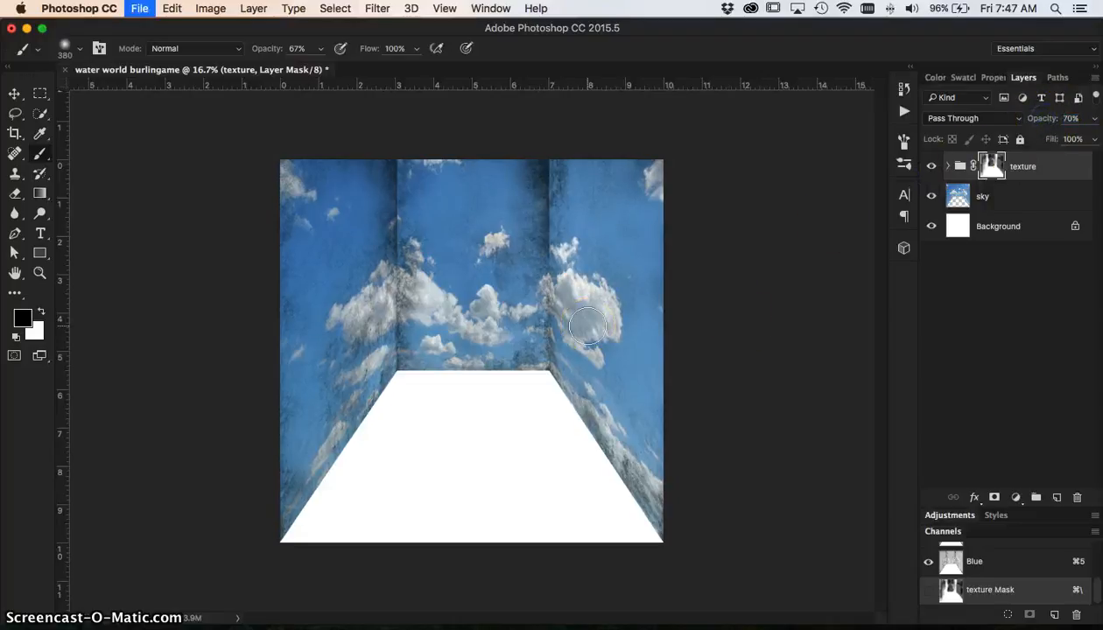
Open stormy_sea_by_darkrose42_stock.jpg from the images folder and select the whole sea area below the horizon with a rectangular marquee.
key(super+o)
click(652, 151)
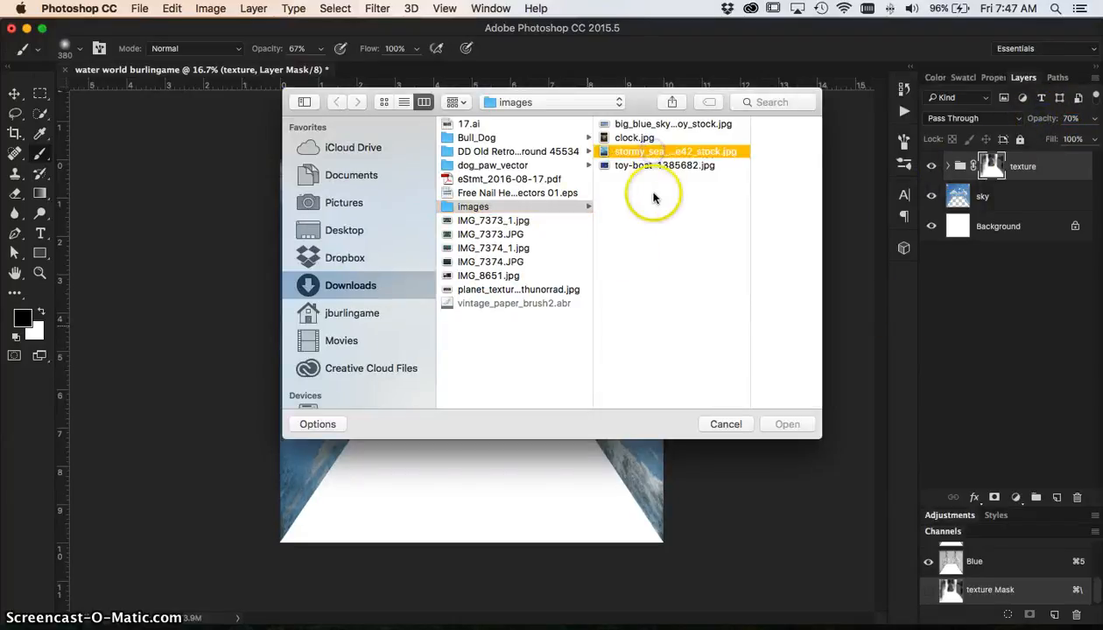
click(787, 425)
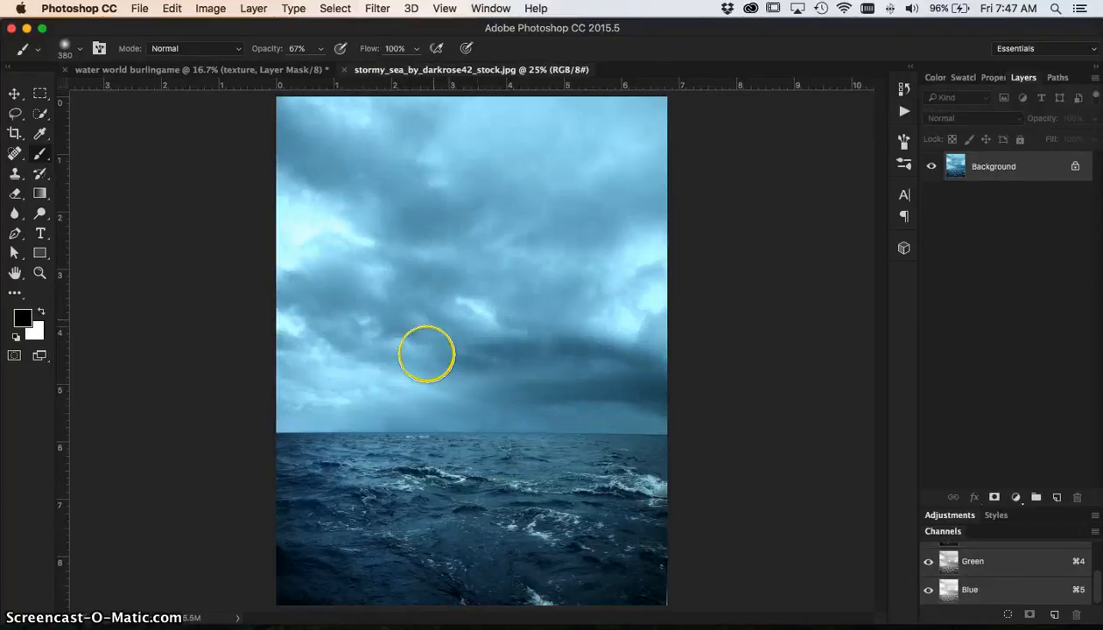
key(m)
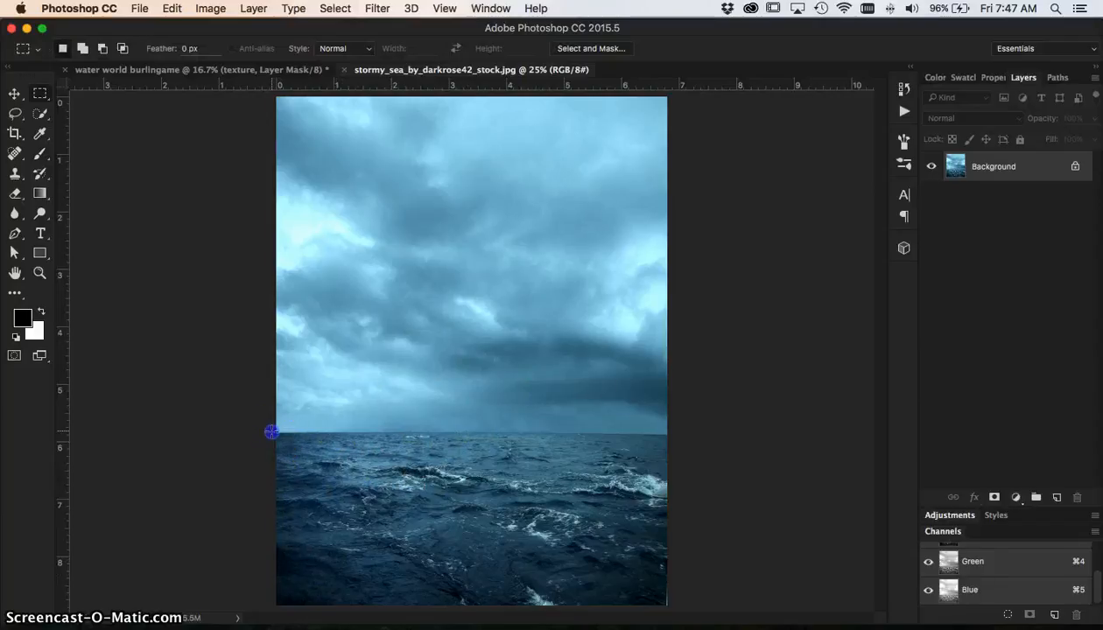
drag(271, 431, 758, 612)
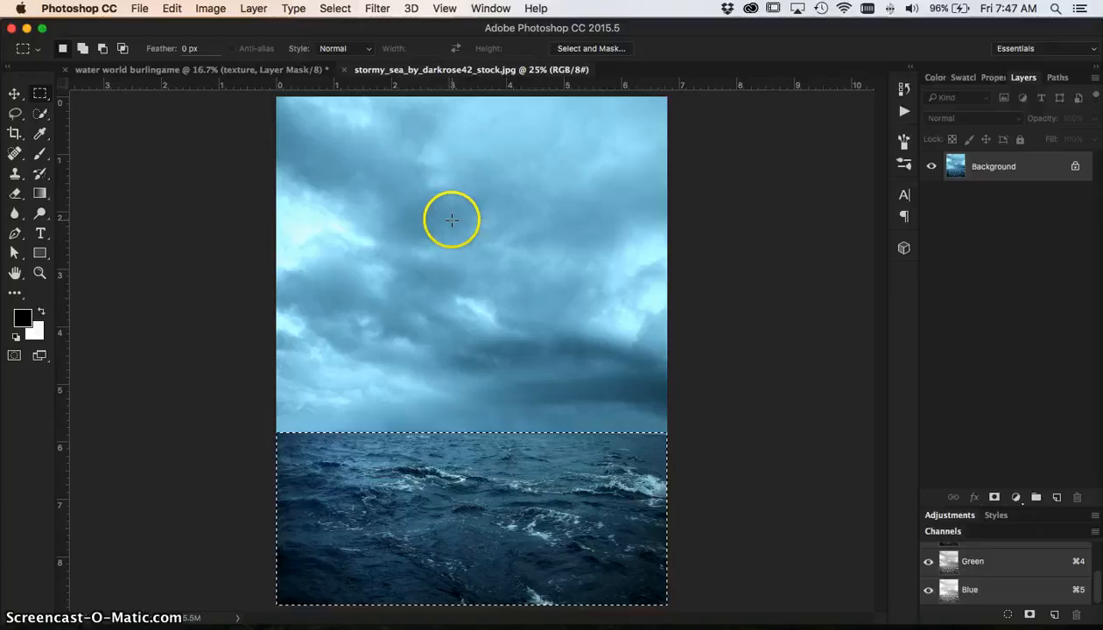
Copy the selected sea, close its image, and paste it into the room document as a layer directly above Background.
key(super+w)
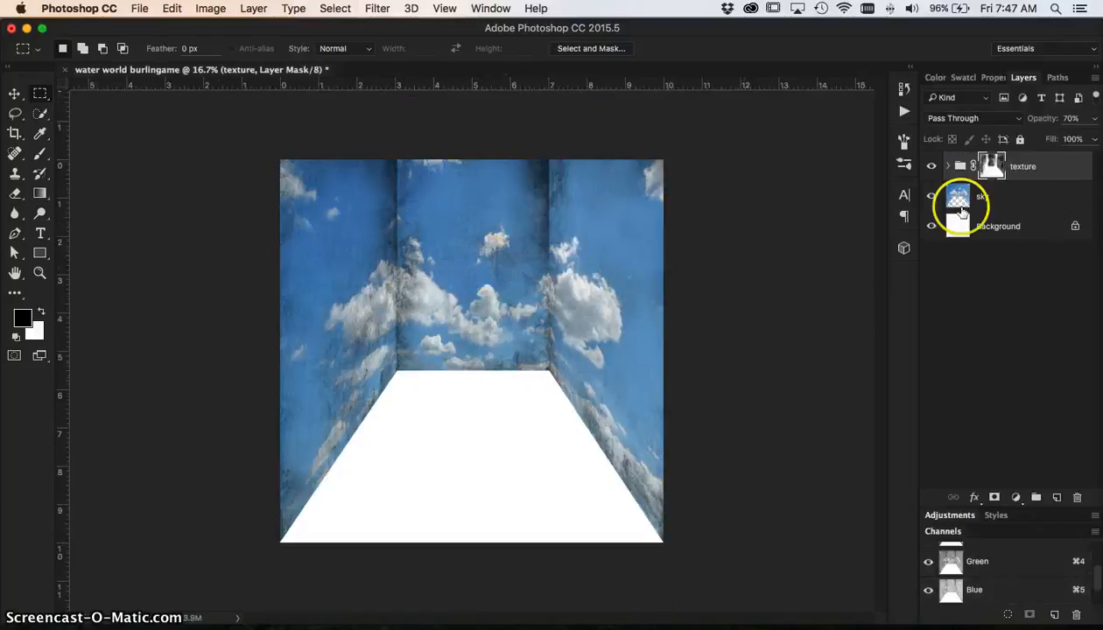
click(1006, 226)
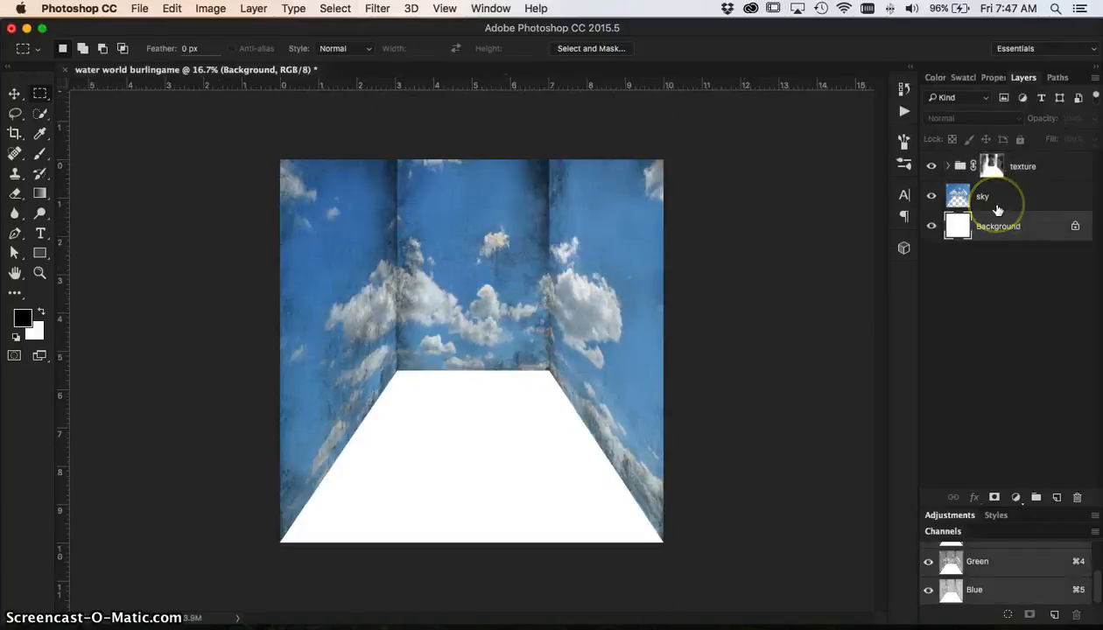
key(super+v)
key(v)
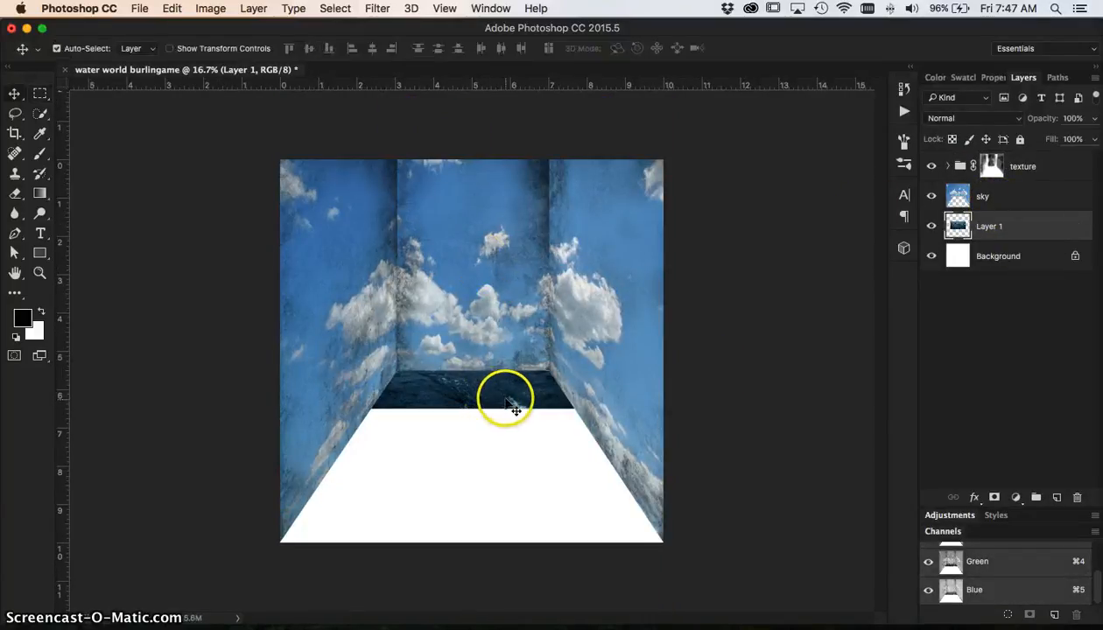
Name the pasted sea layer waterbed, align its upper edge with the back wall's base, and stretch its height to about 172% past the canvas's lower edge.
drag(485, 385, 495, 505)
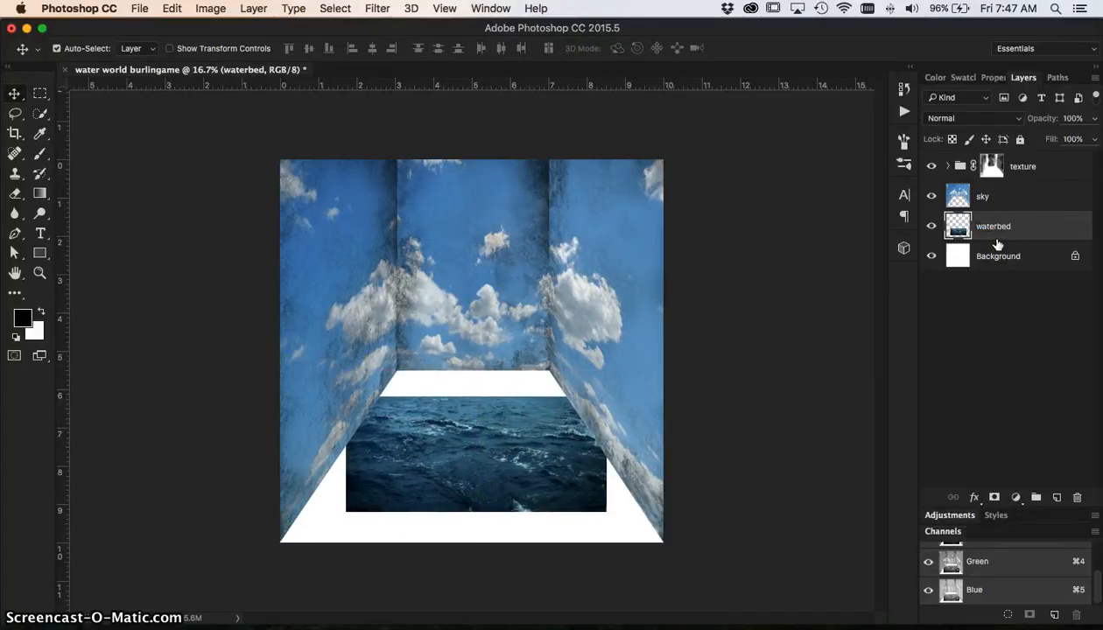
key(super+t)
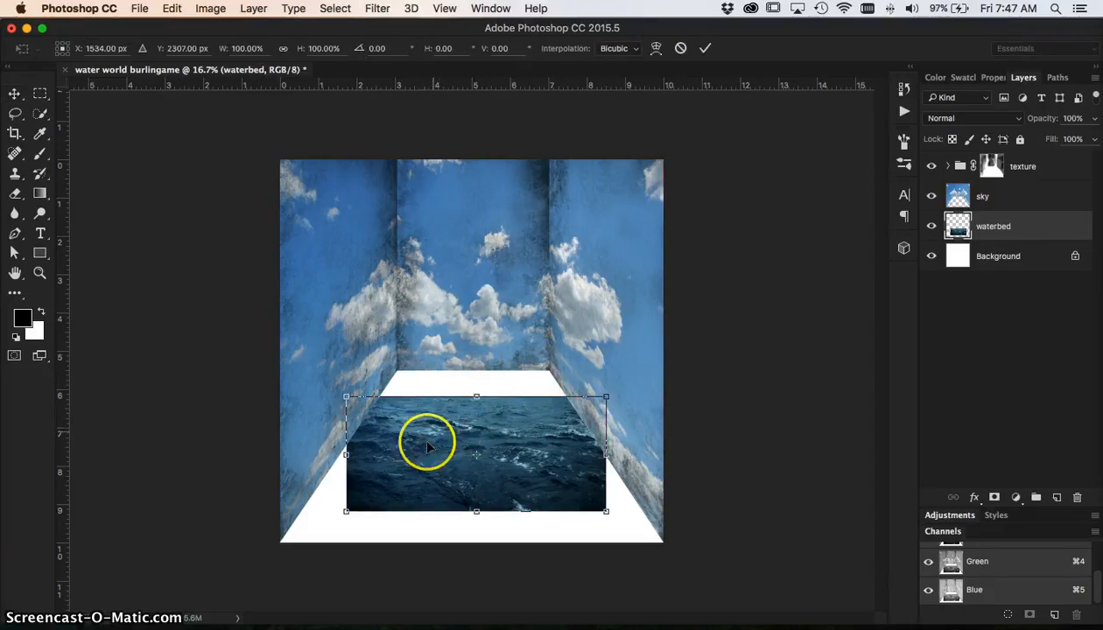
drag(458, 426, 465, 385)
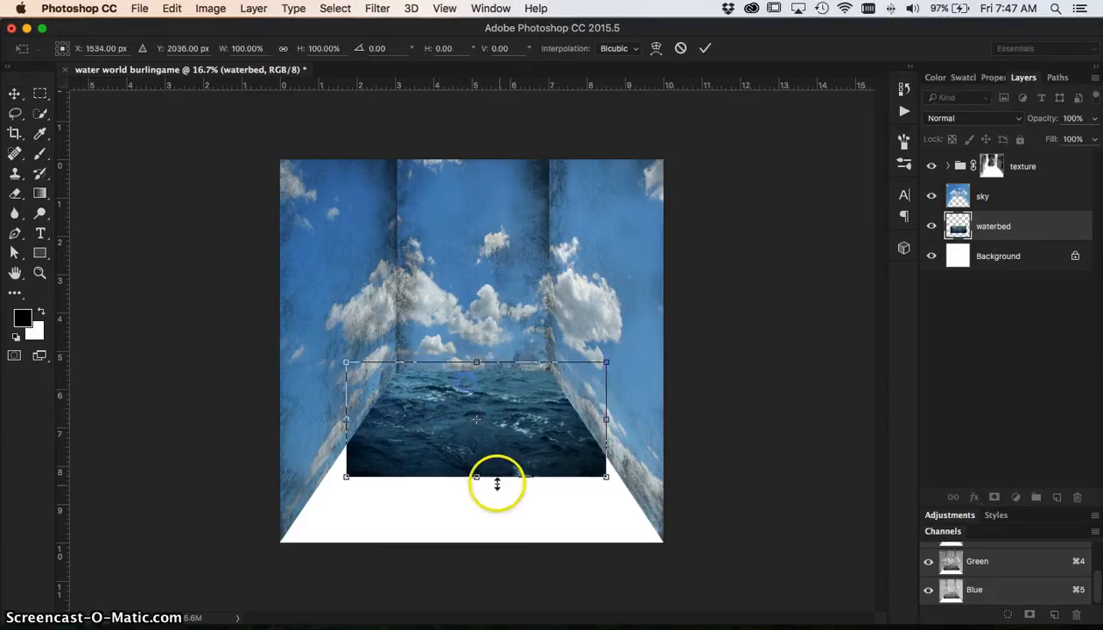
drag(476, 476, 480, 559)
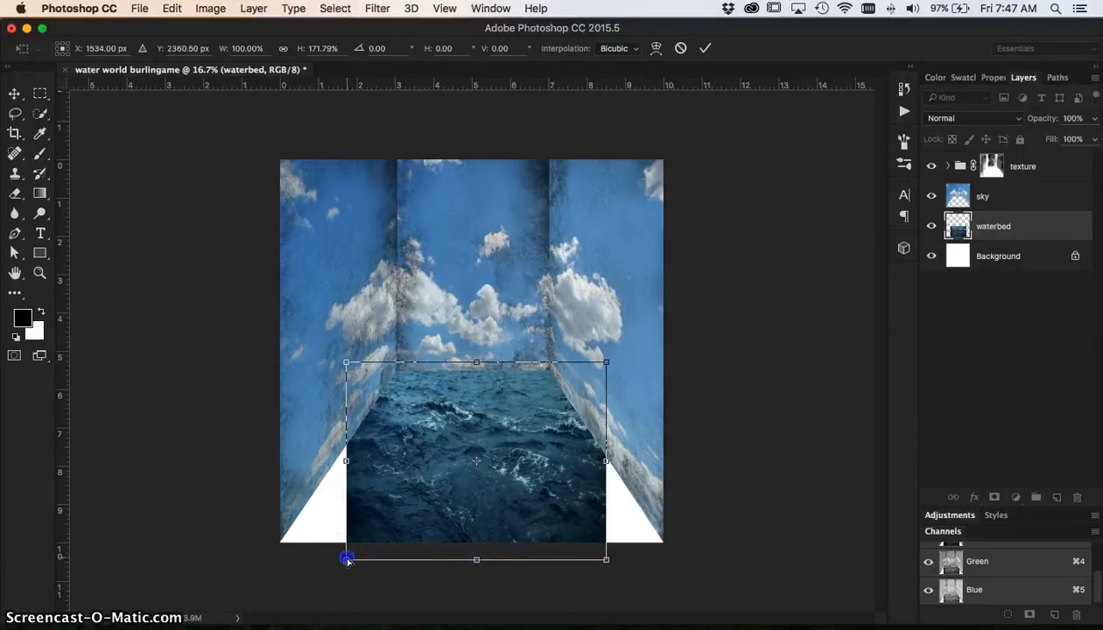
Distort the waterbed layer into floor perspective, spreading its lower corners beyond the canvas and drawing its upper corners in to the back wall, and apply the transform.
drag(348, 560, 258, 561)
drag(605, 558, 682, 557)
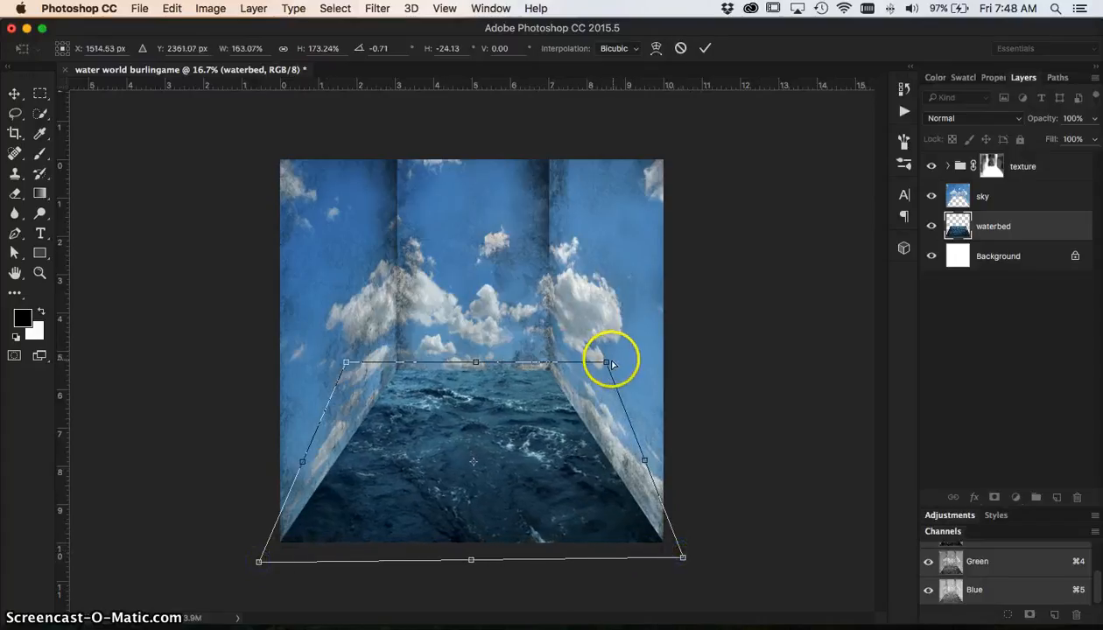
drag(612, 365, 558, 362)
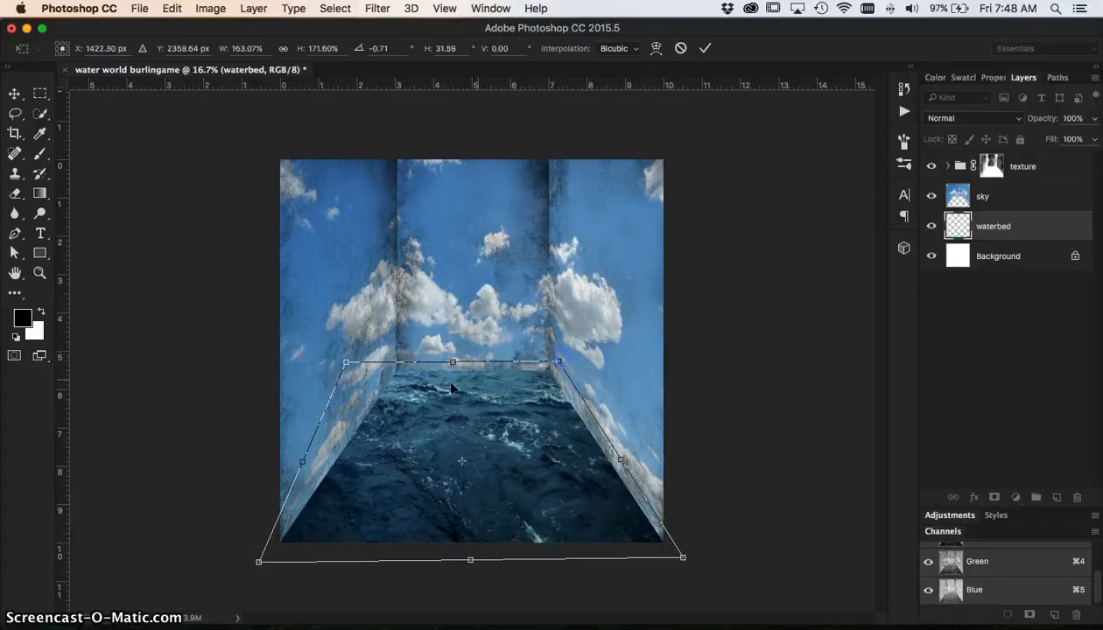
drag(350, 363, 395, 361)
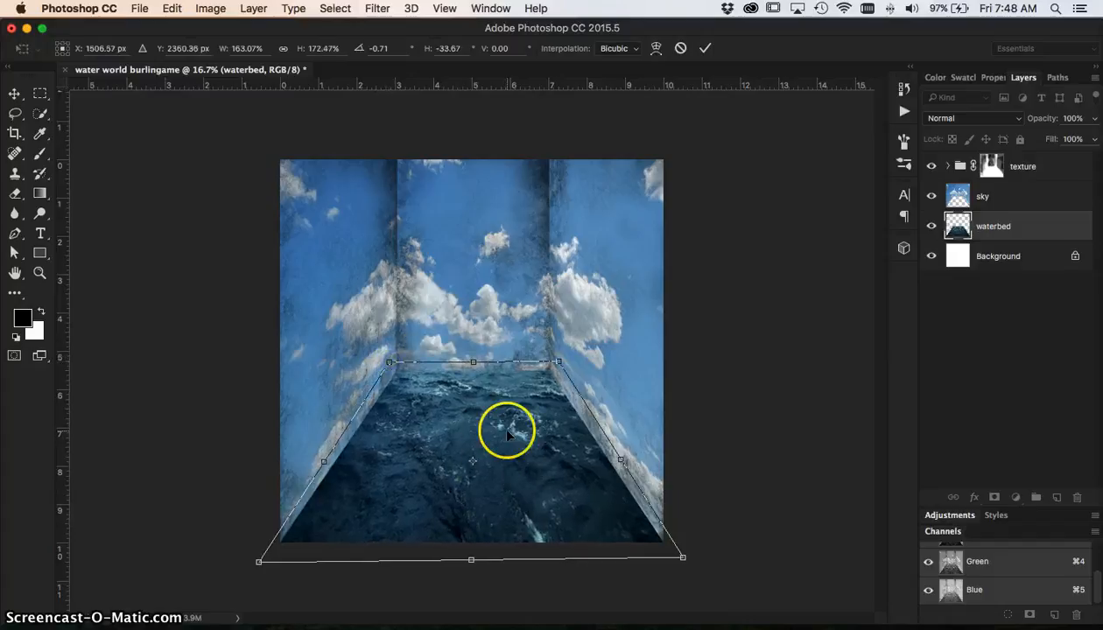
double_click(498, 422)
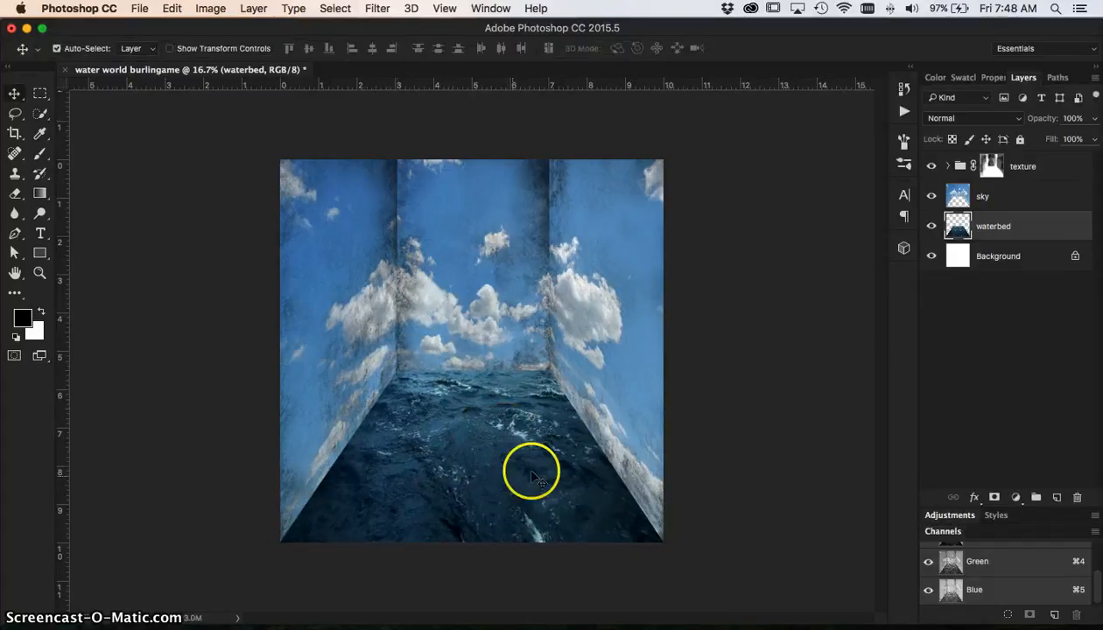